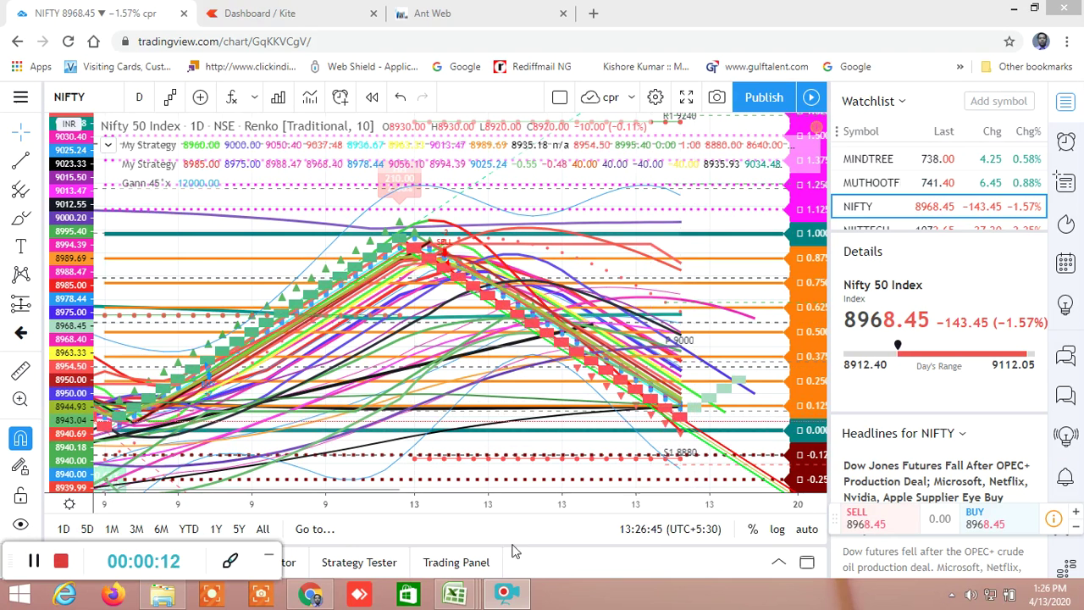
- Switch to the BUY LEVEL AND SELL LEVEL CUM SCREENER workbook in Excel and open the ALLBUY SELL LEVELSCUM SCREENER1 sheet
mouse_move(455, 593)
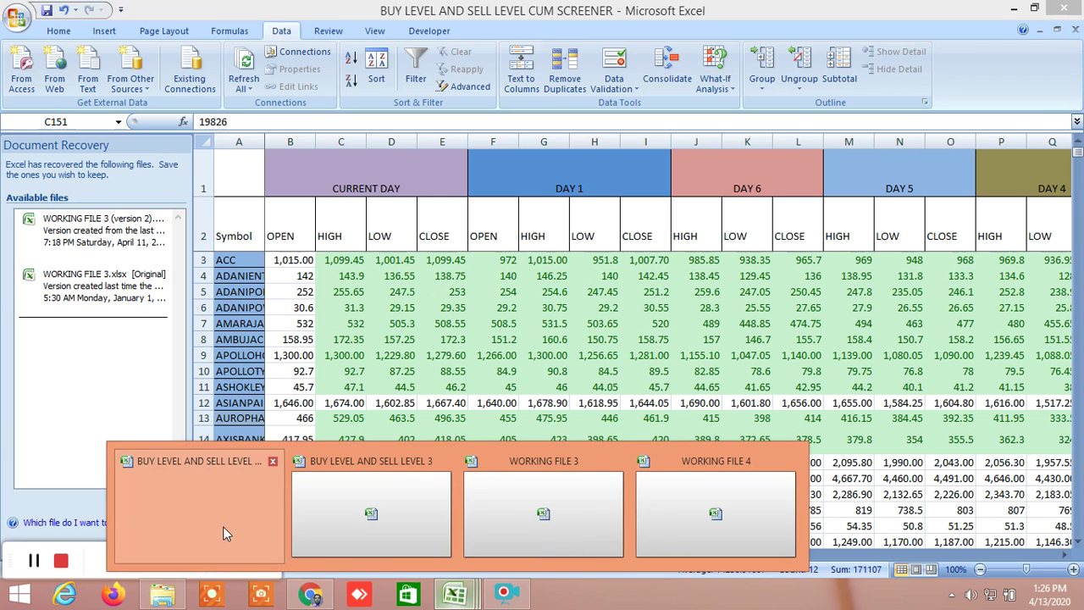
left_click(222, 532)
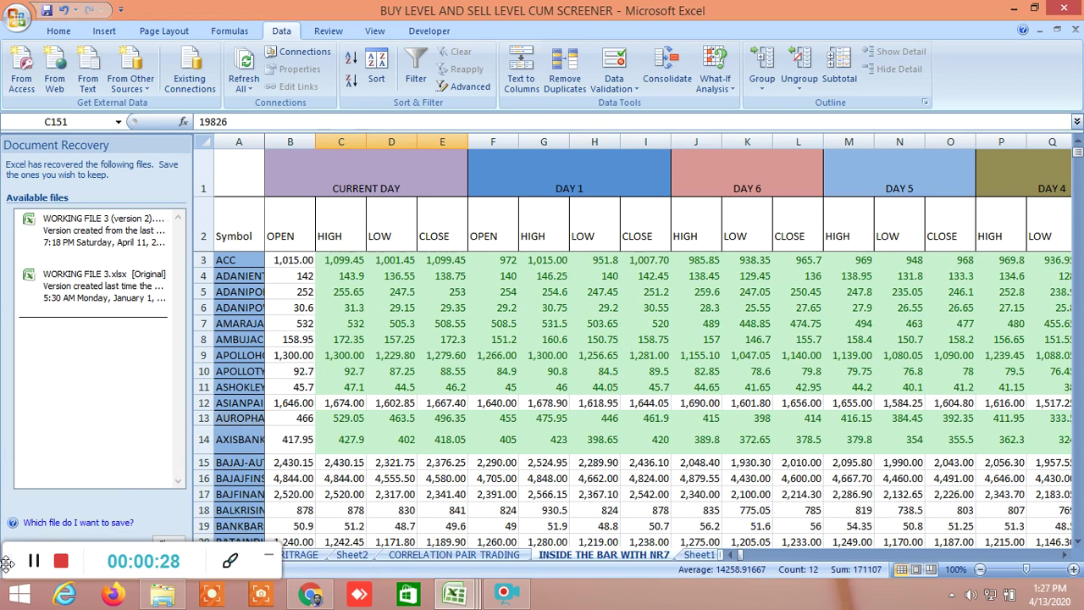
left_click_drag(11, 559, 41, 289)
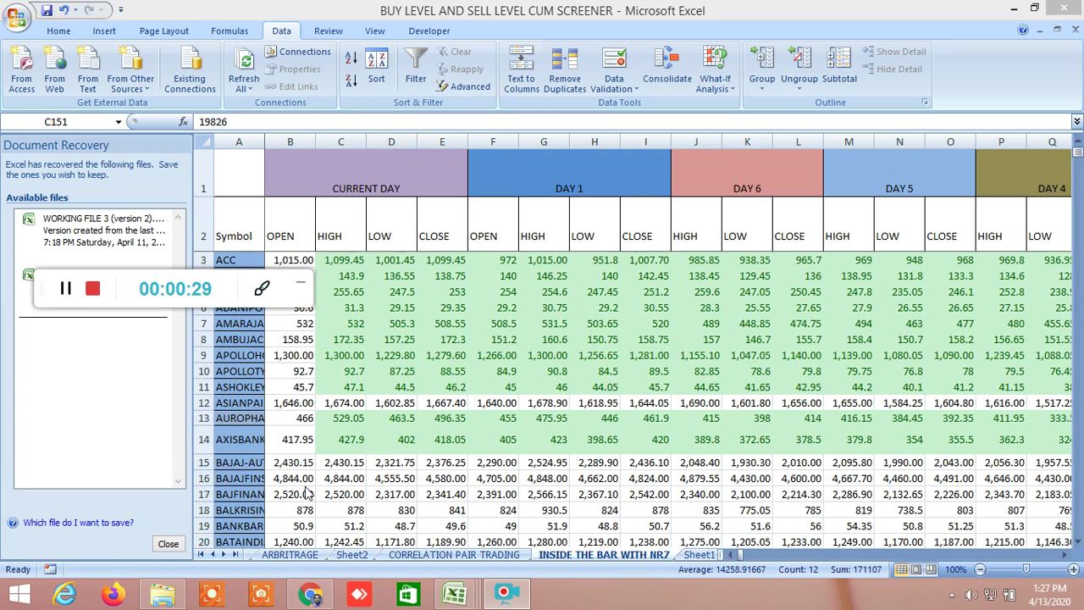
left_click(212, 554)
left_click(212, 555)
left_click(212, 555)
left_click(339, 555)
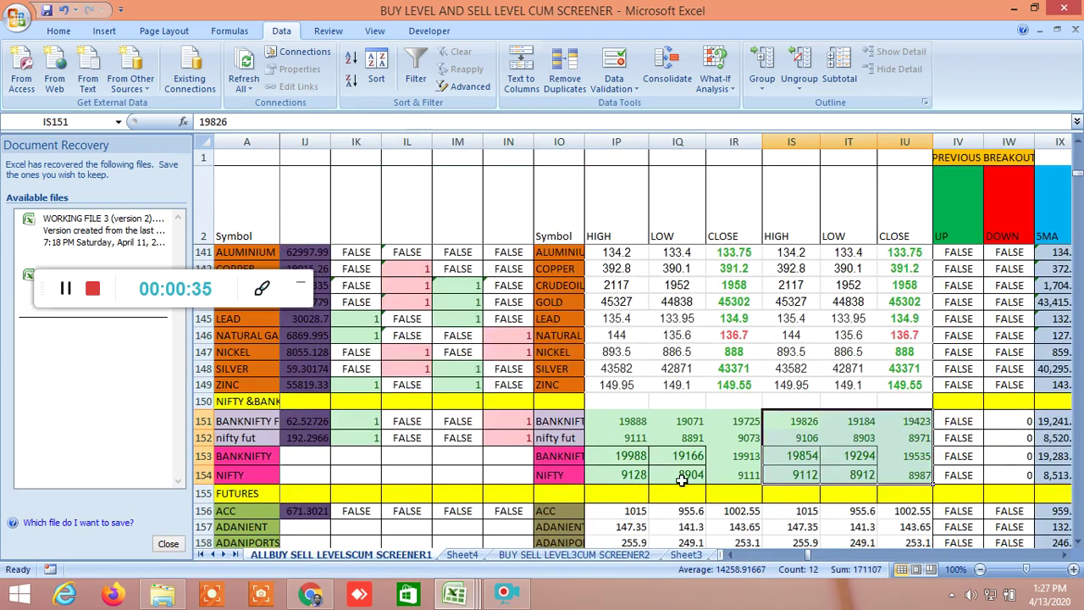
- Examine the buy-above and sell-below levels with their targets for BANKNIFTY and NIFTY under BUY LEVEL AND SELL LEVELS 1
left_click_drag(809, 559, 727, 563)
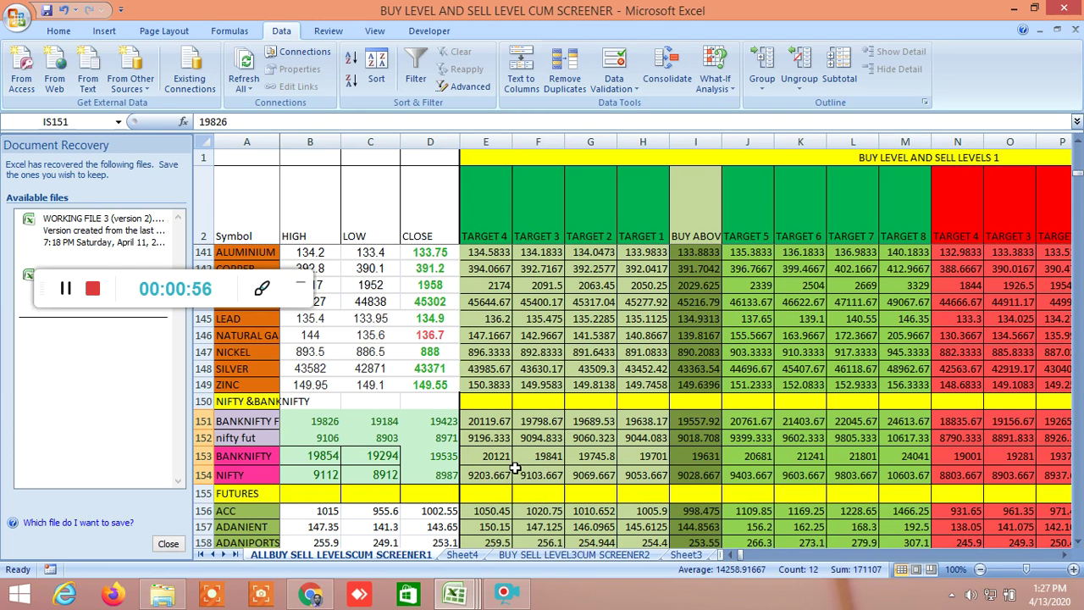
left_click(701, 477)
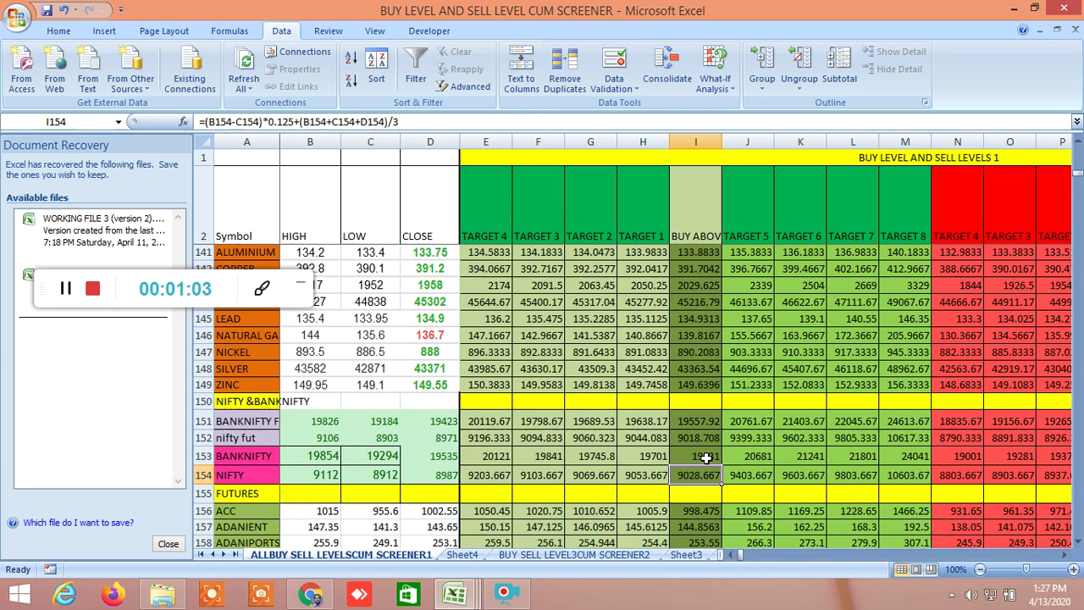
left_click(701, 458)
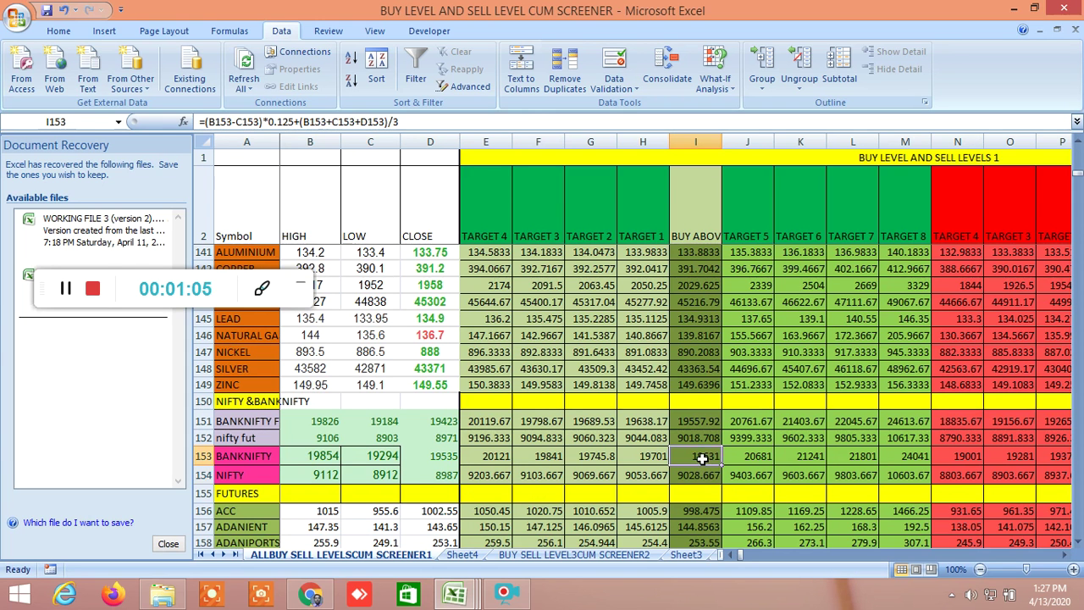
left_click(426, 396)
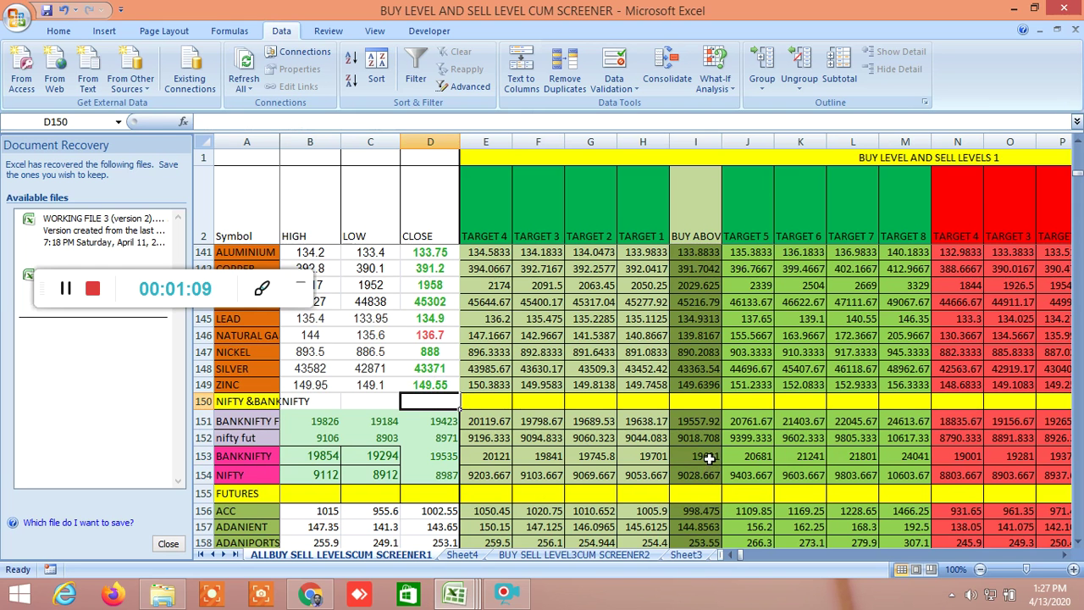
left_click(1067, 556)
left_click(1066, 556)
left_click(1066, 556)
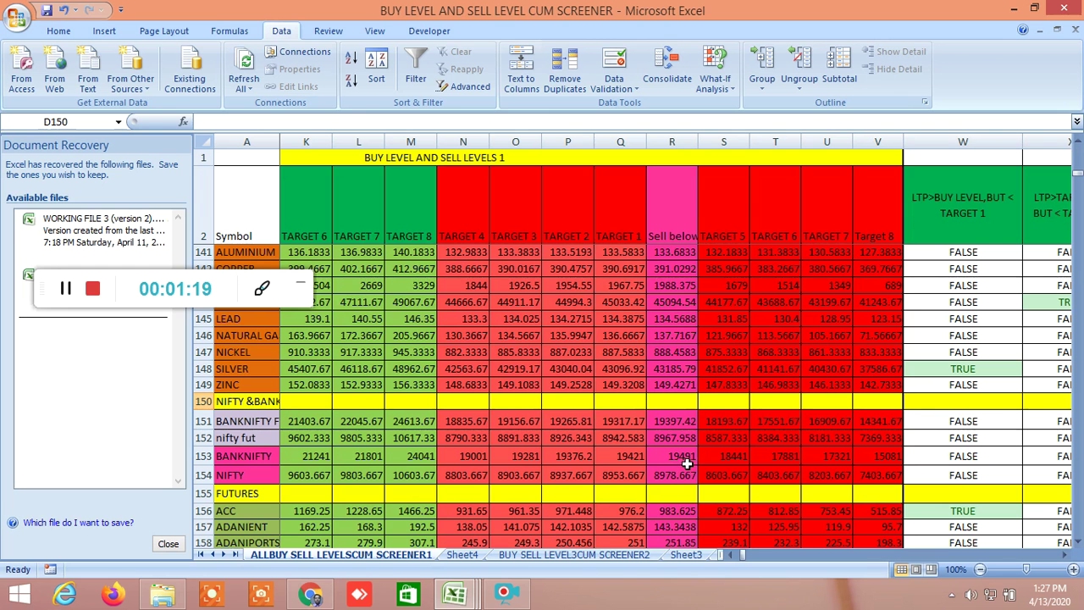
- Review the BANKNIFTY and NIFTY entry levels and three targets under BUY LEVEL AND SELL LEVELS 2
left_click(1066, 555)
left_click_drag(1065, 555, 1065, 555)
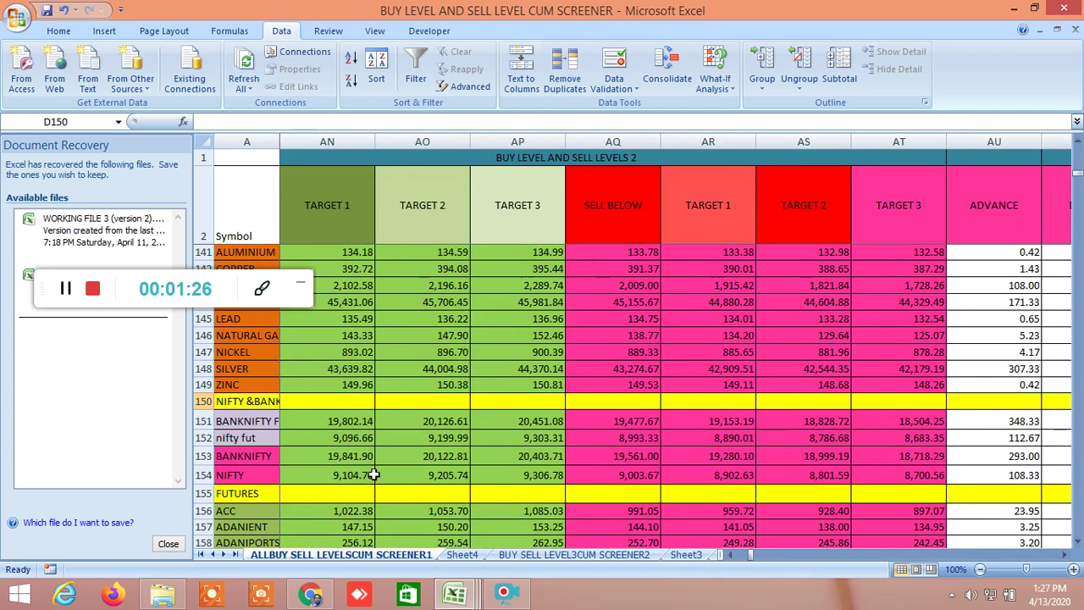
left_click(732, 555)
left_click(731, 556)
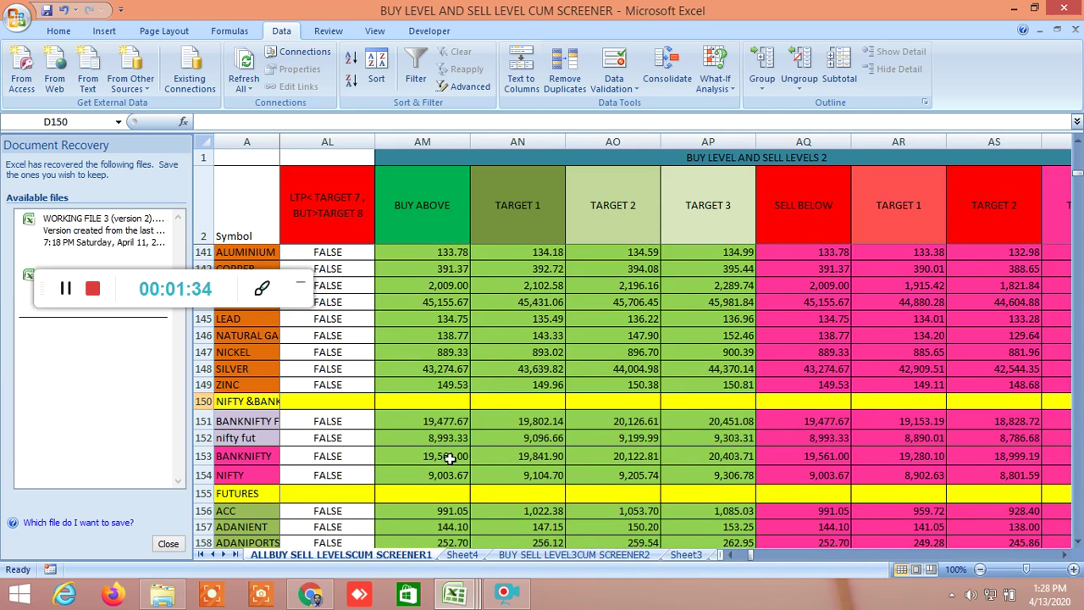
- Examine the GANN ANGLES resistance and support values for BANKNIFTY and NIFTY
left_click_drag(1066, 555, 1065, 559)
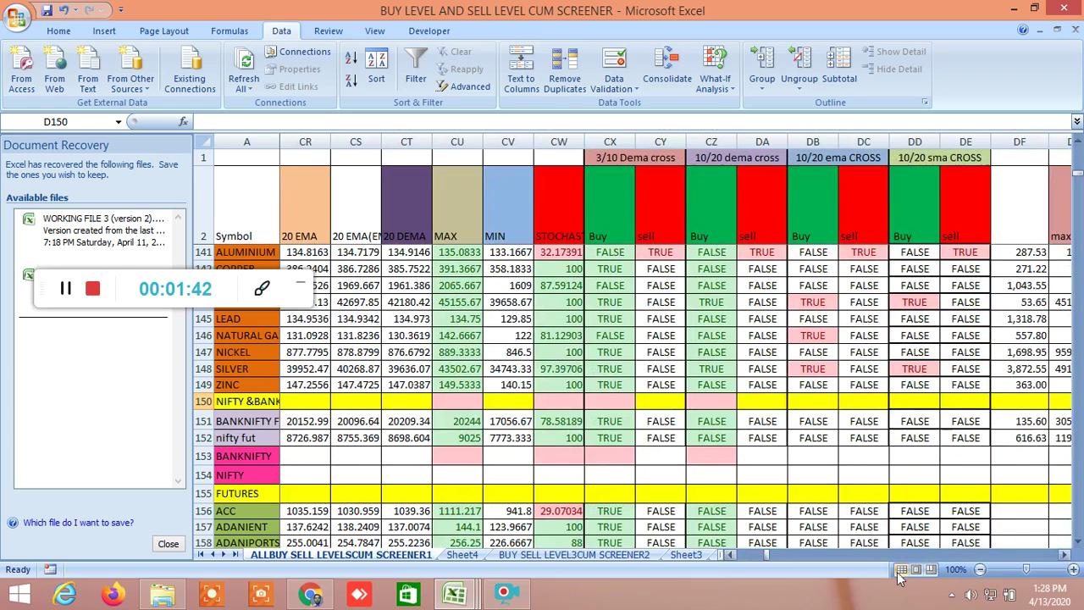
left_click_drag(768, 552, 819, 560)
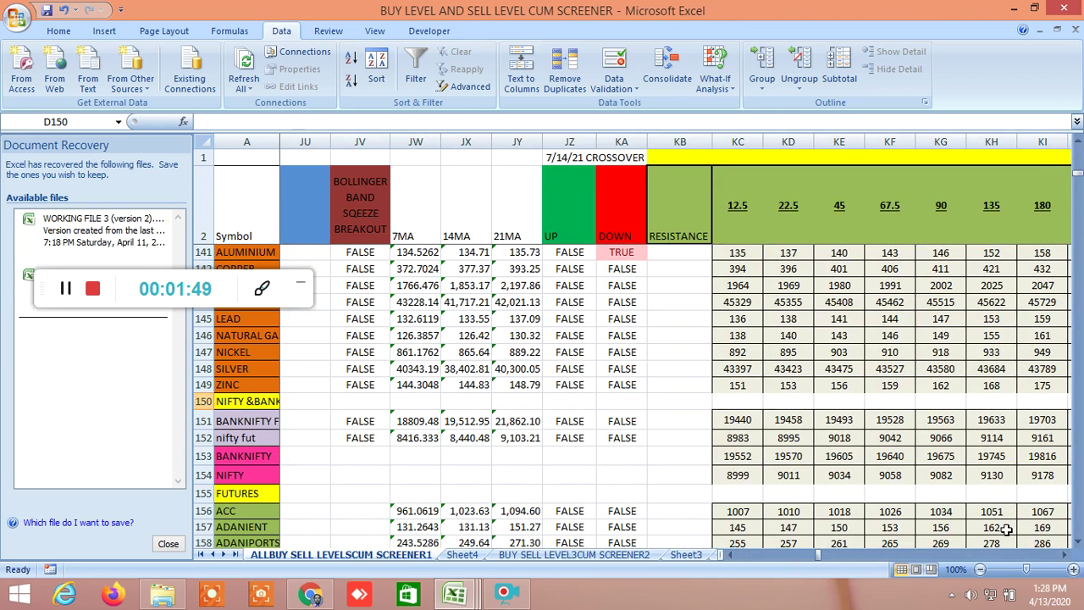
left_click(1065, 555)
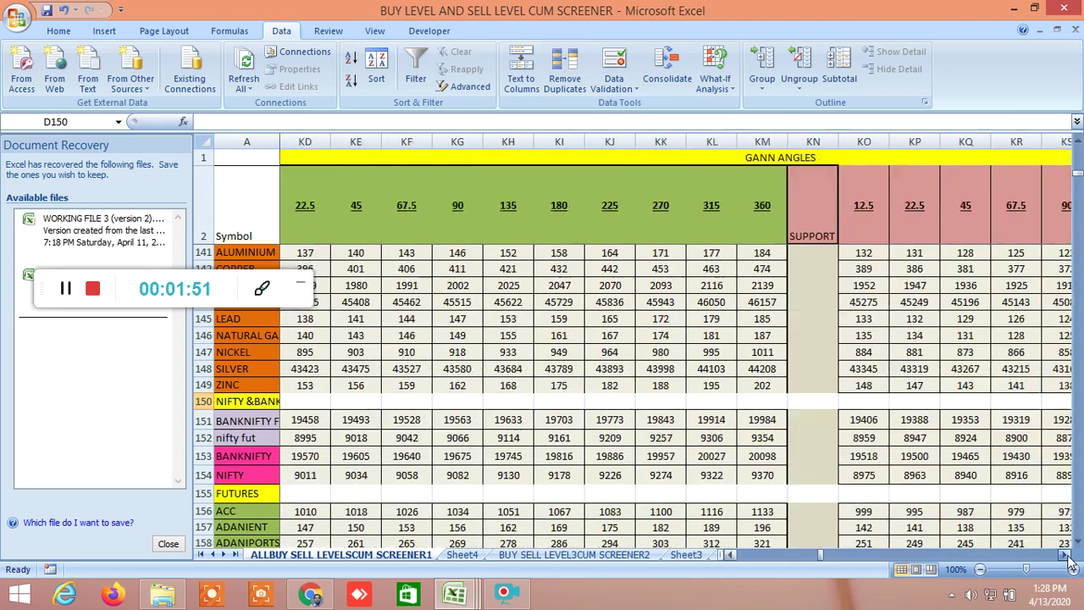
left_click(1068, 556)
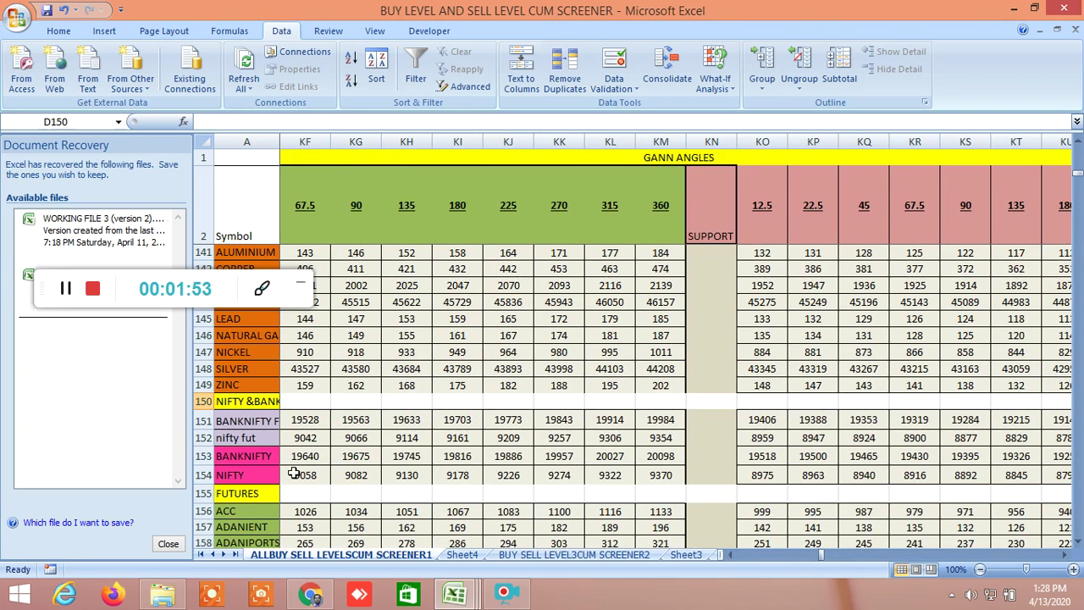
left_click(732, 557)
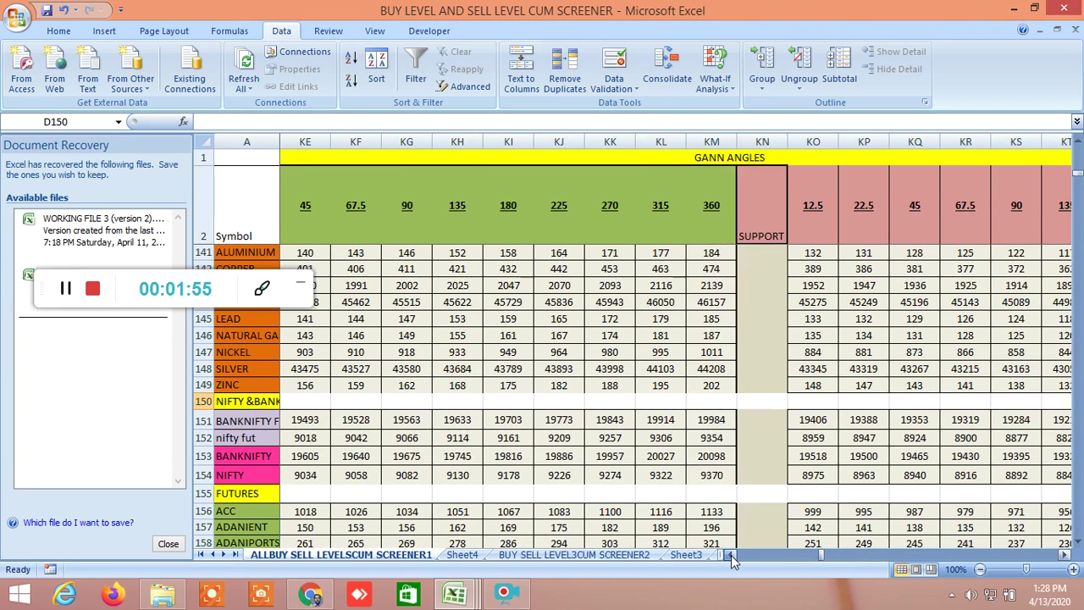
left_click(732, 557)
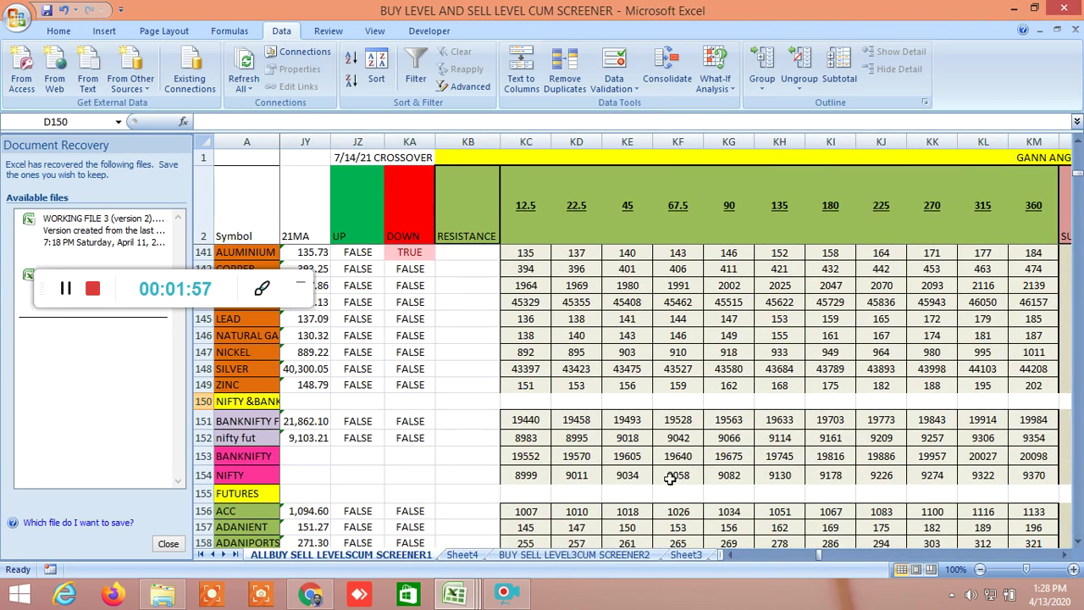
left_click(1065, 557)
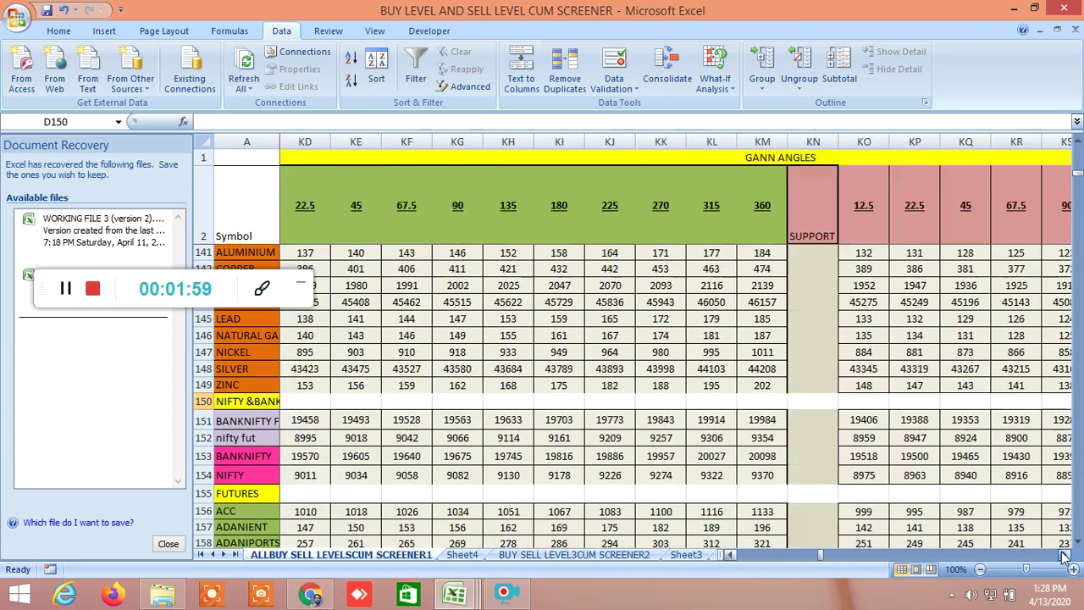
left_click(1066, 556)
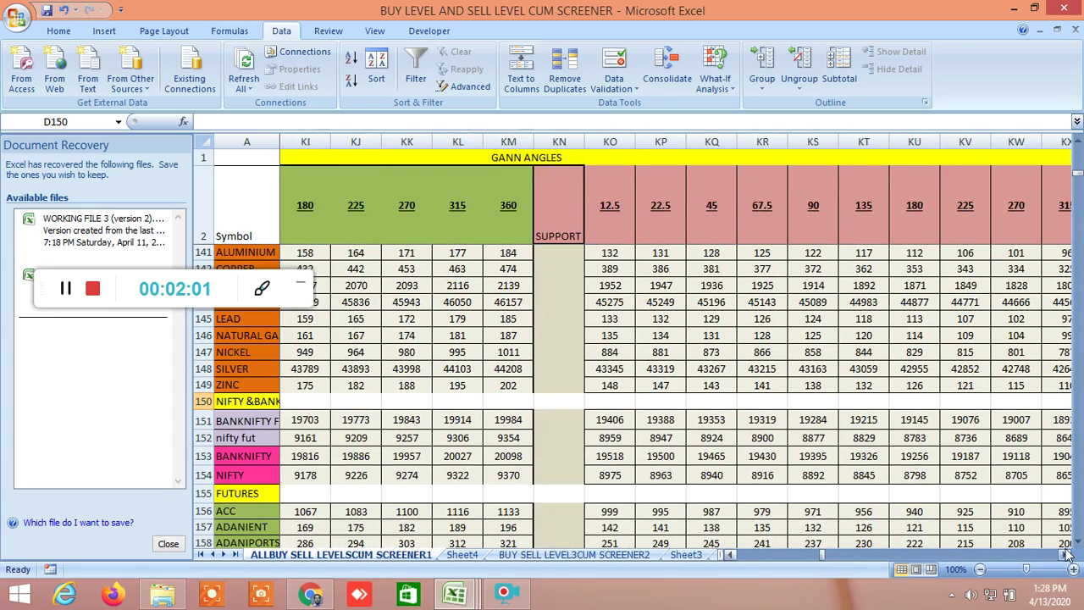
- Check the R1 to R9 and S1 to S9 levels for BANKNIFTY and NIFTY under GANN SQUARE OF 9
left_click(1066, 556)
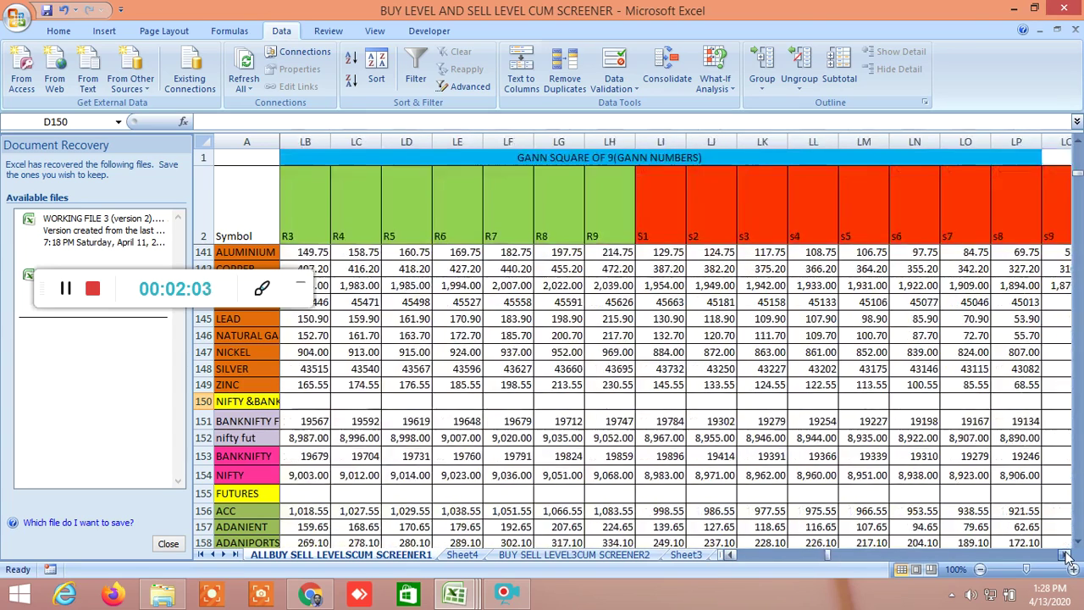
left_click(730, 556)
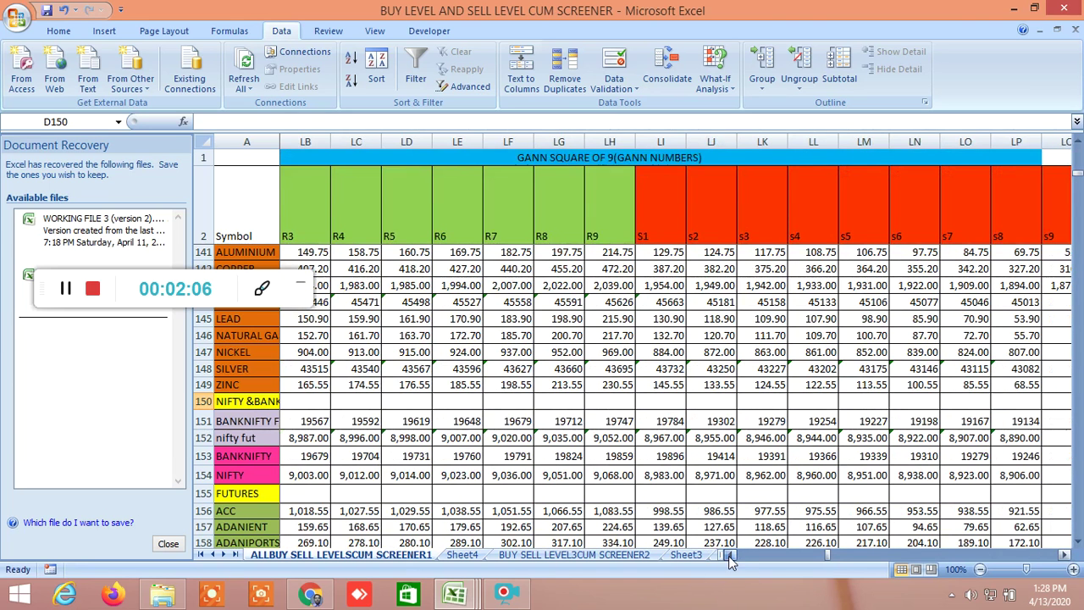
left_click(730, 556)
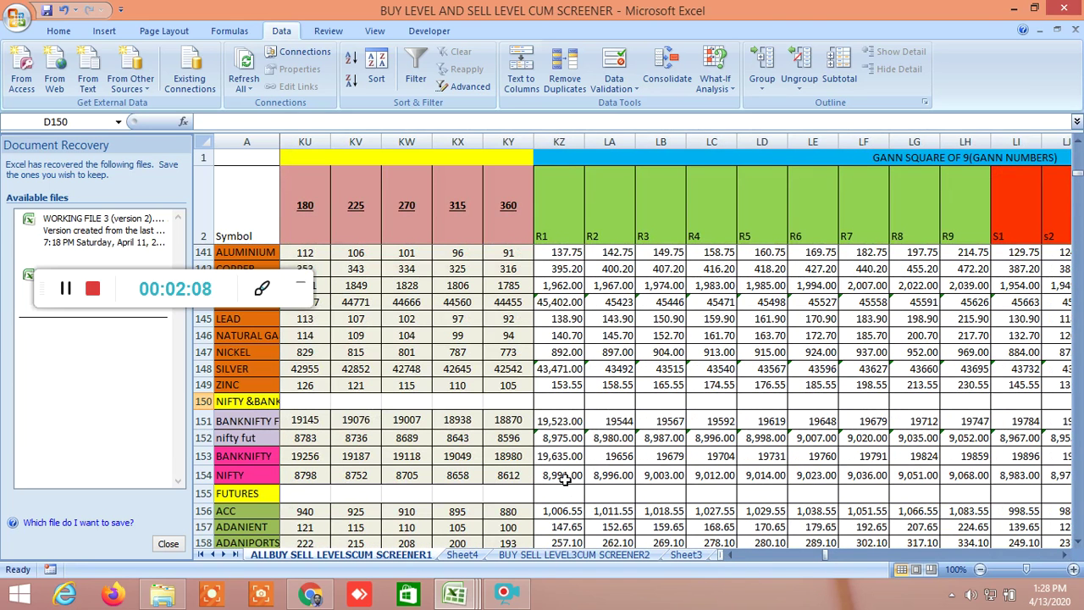
left_click(1066, 555)
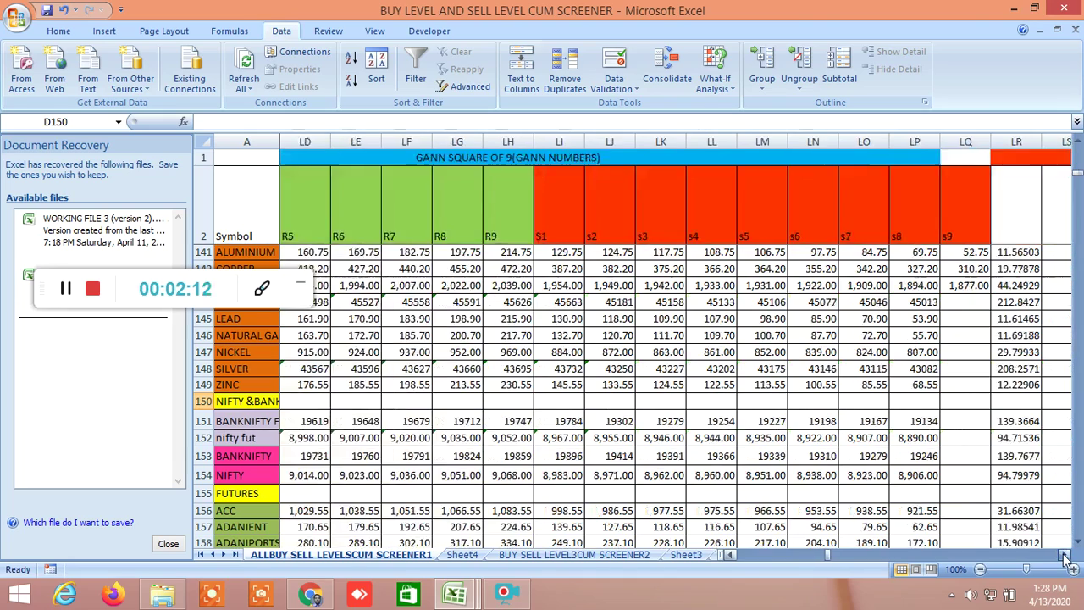
- Review the first-cycle upside and downside 360 DEGREE PRICE ANALYSIS values for BANKNIFTY and NIFTY
left_click_drag(1066, 556, 1066, 556)
left_click_drag(733, 557, 732, 557)
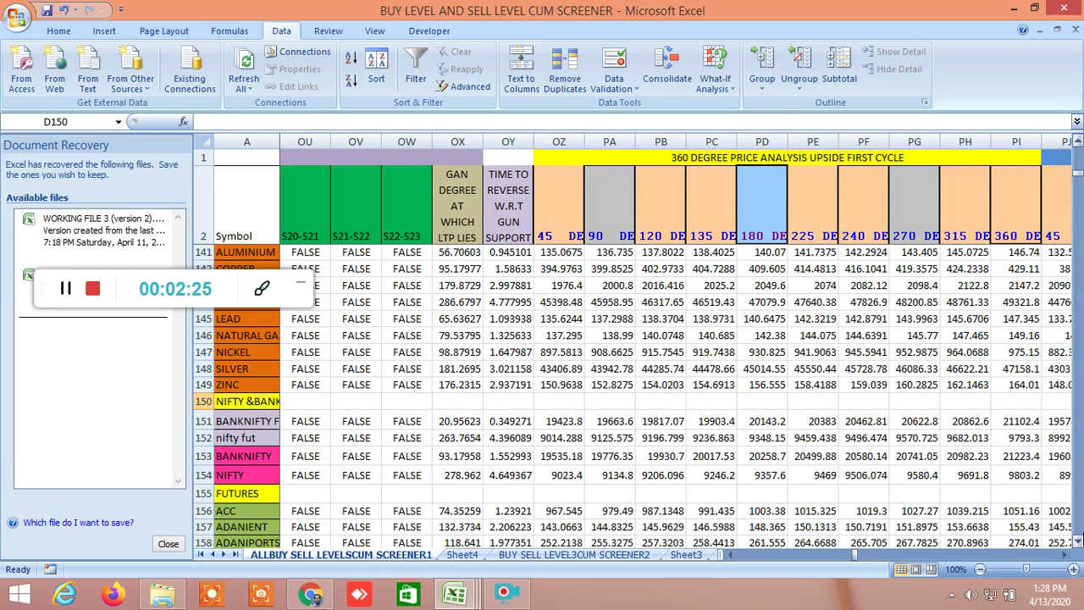
left_click(1069, 561)
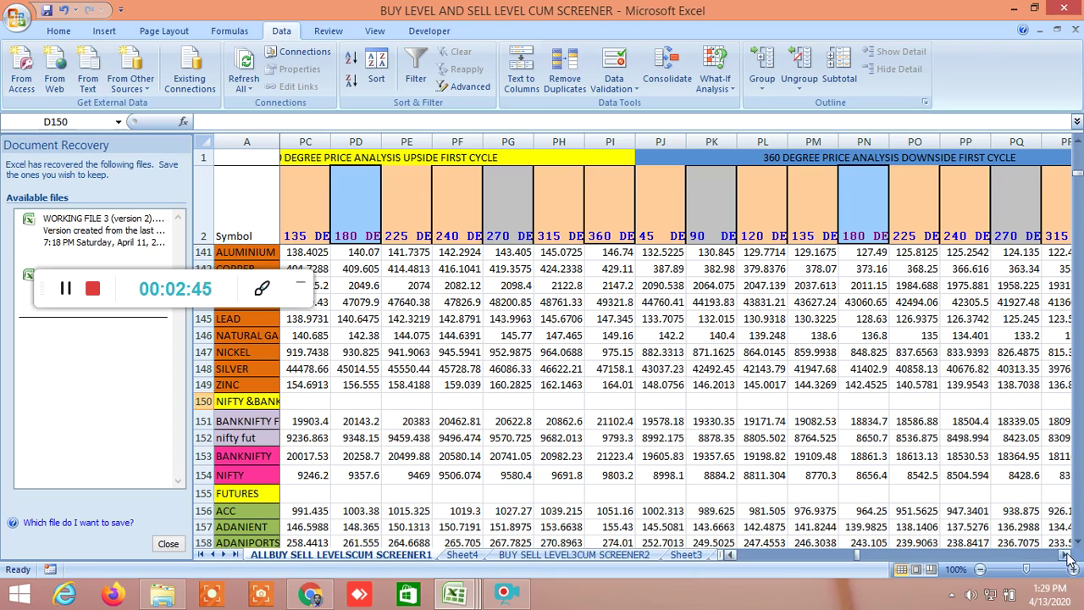
left_click(1065, 555)
left_click_drag(1066, 556, 1065, 556)
- Open the INSIDE THE BAR WITH NR7 sheet and go to its BANKNIFTY and NIFTY rows
left_click(693, 555)
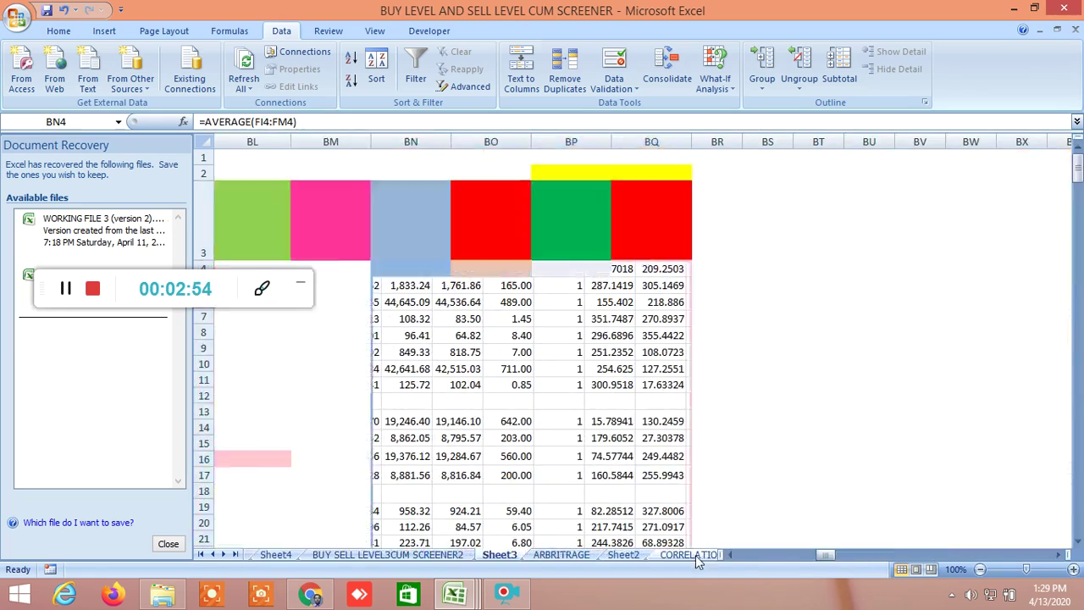
left_click(690, 556)
left_click(690, 556)
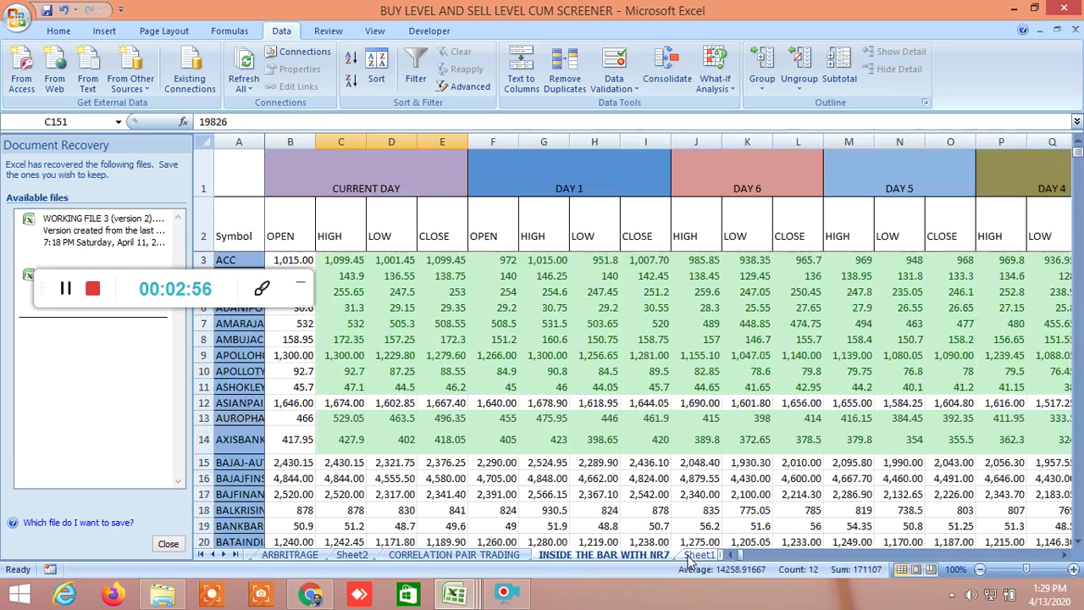
scroll(726, 526, "down", 20)
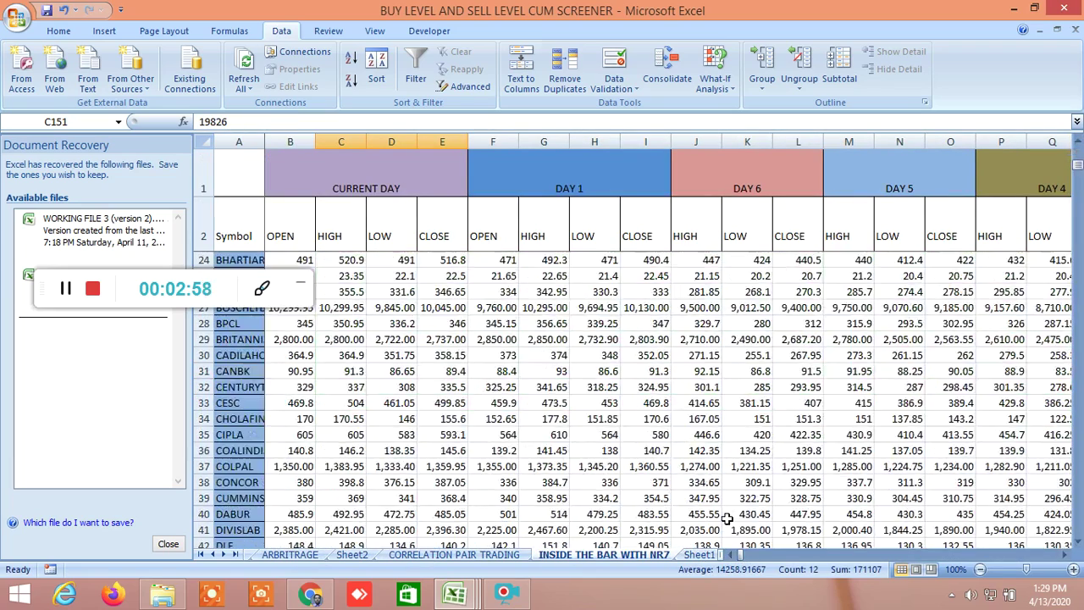
scroll(727, 518, "down", 20)
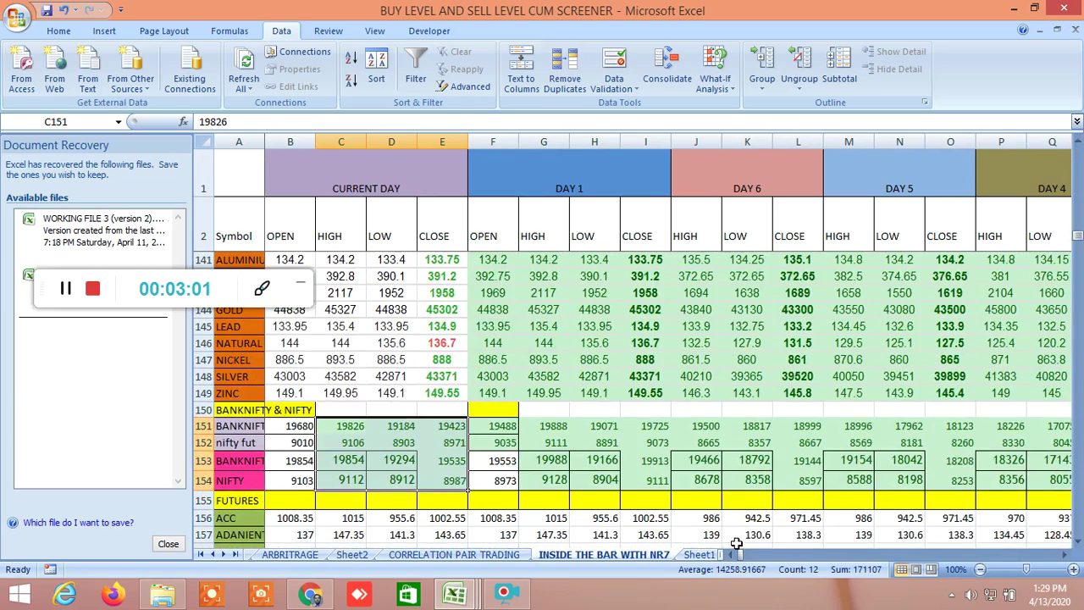
- Examine the BANKNIFTY and NIFTY buy and sell entry levels in the GAN ANGLE CALCULATION BASED ON VOLATILITY EQUITY STOCKS section
left_click_drag(739, 552, 944, 571)
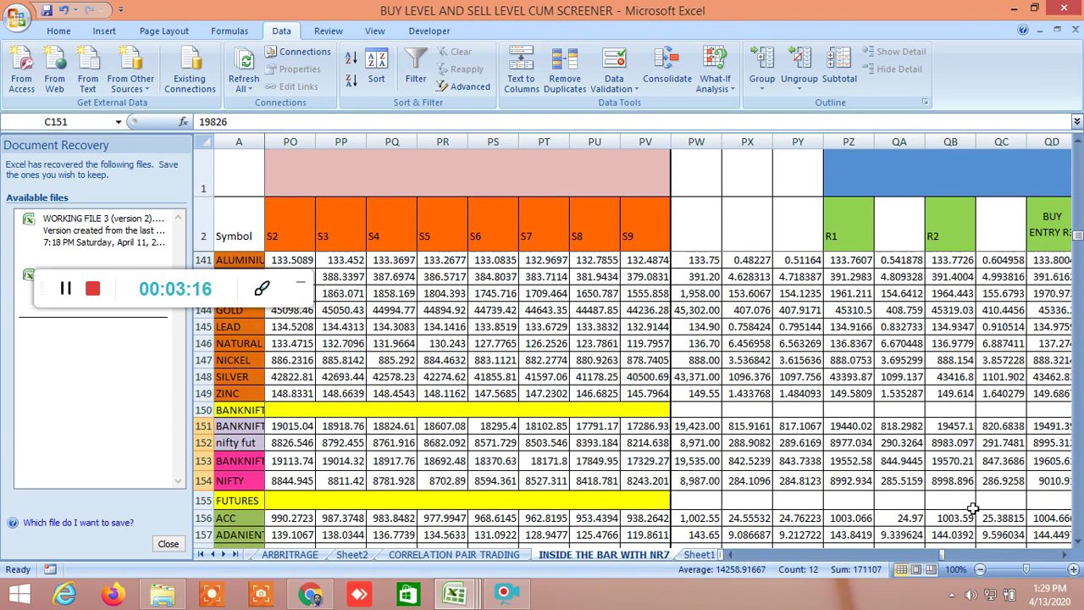
left_click(1066, 555)
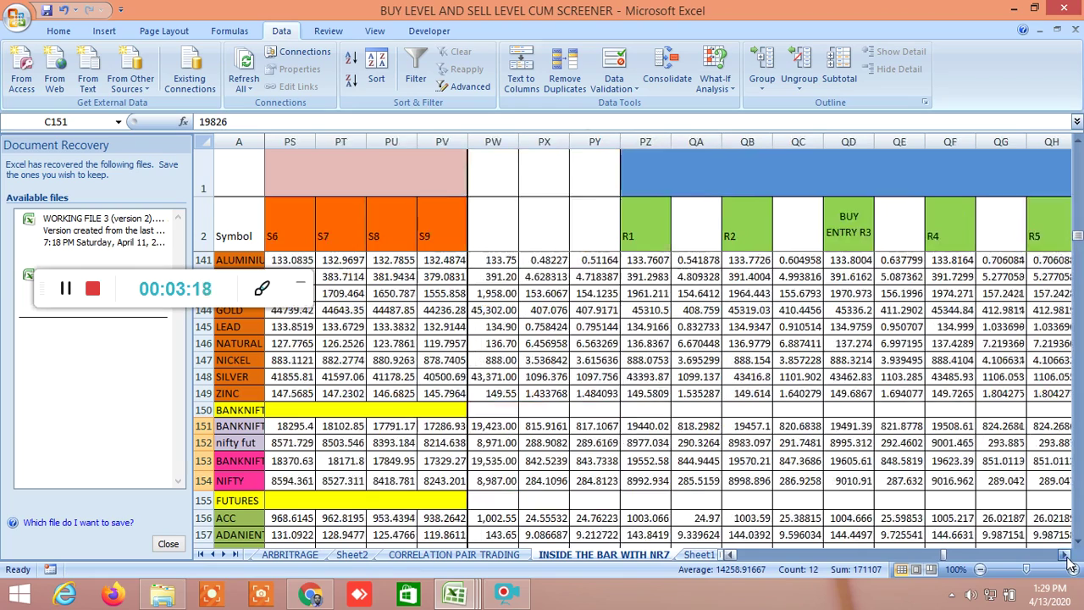
left_click_drag(1066, 556, 1067, 556)
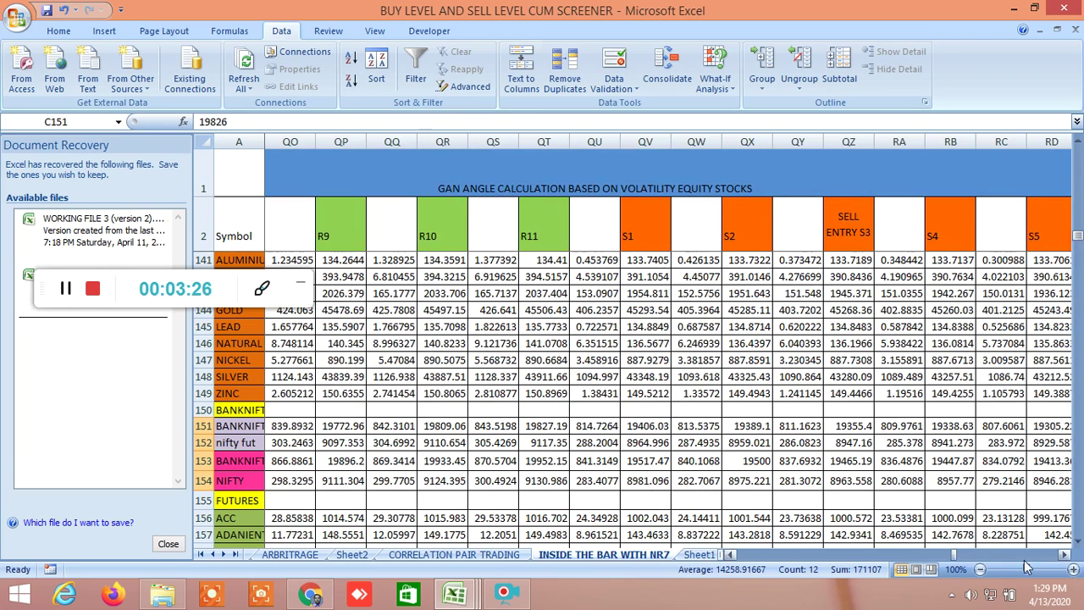
- Examine the BANKNIFTY and NIFTY values across the degree columns of the GANN DEGREE BASED ON VOLATILITY section
left_click(1065, 555)
left_click(1065, 554)
left_click(1065, 555)
left_click(1064, 555)
left_click(1064, 555)
left_click(1064, 555)
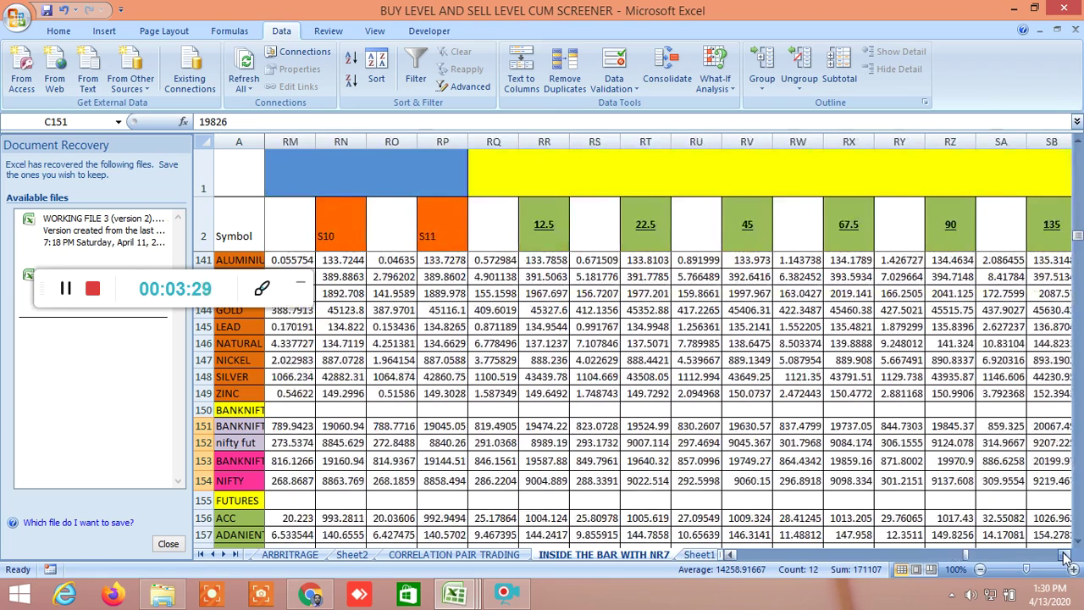
left_click(1064, 555)
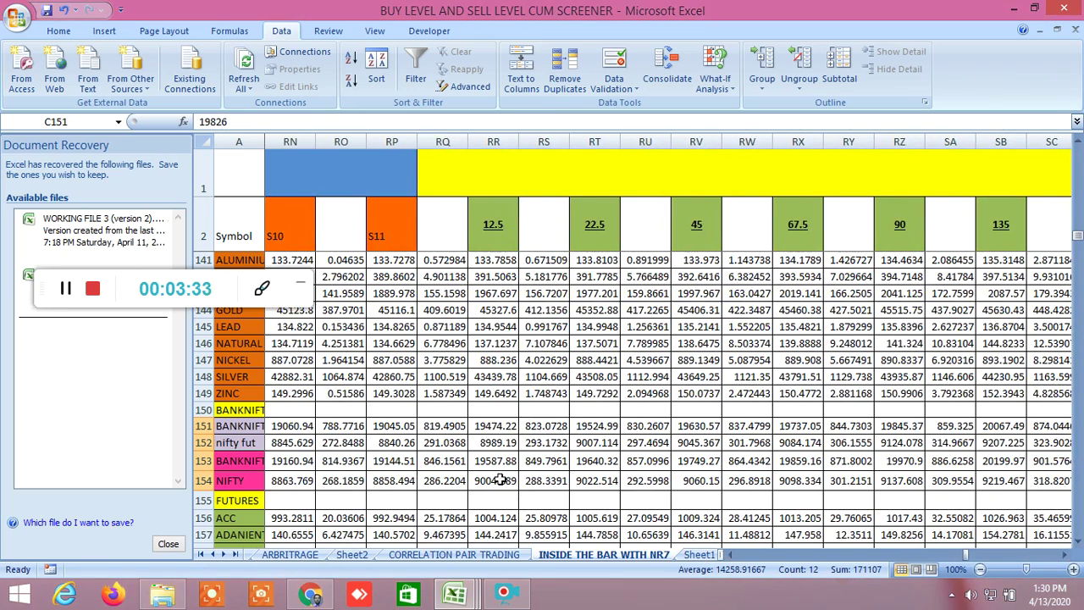
left_click(1067, 555)
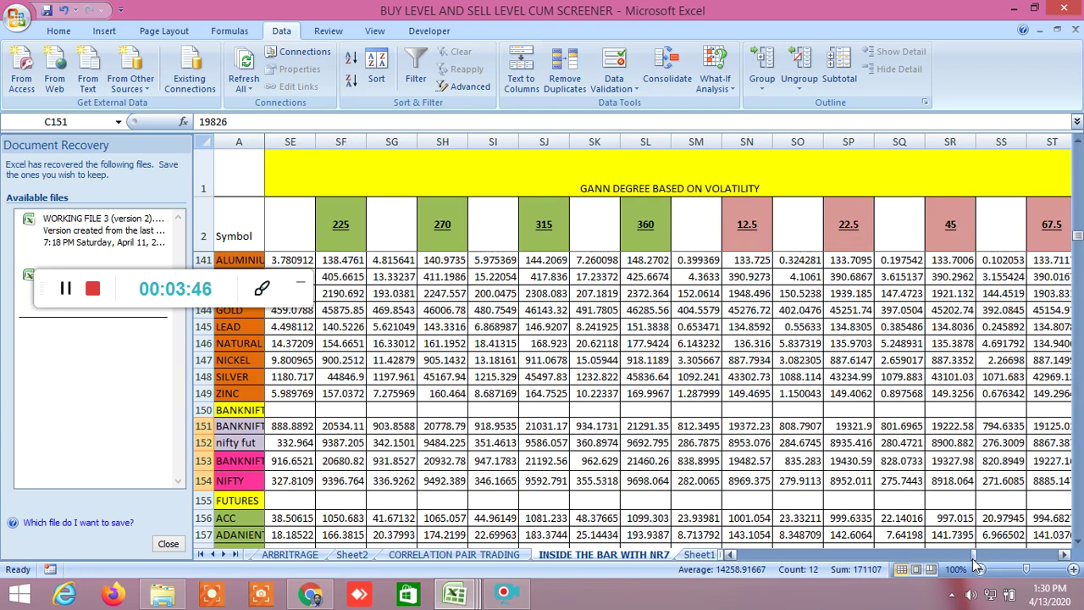
- Compare the NIFTY buy and sell levels in the VOLATILITY BASED HIGH PROBABLE LEVELS section with the index price on the TradingView chart
left_click_drag(971, 553, 1029, 574)
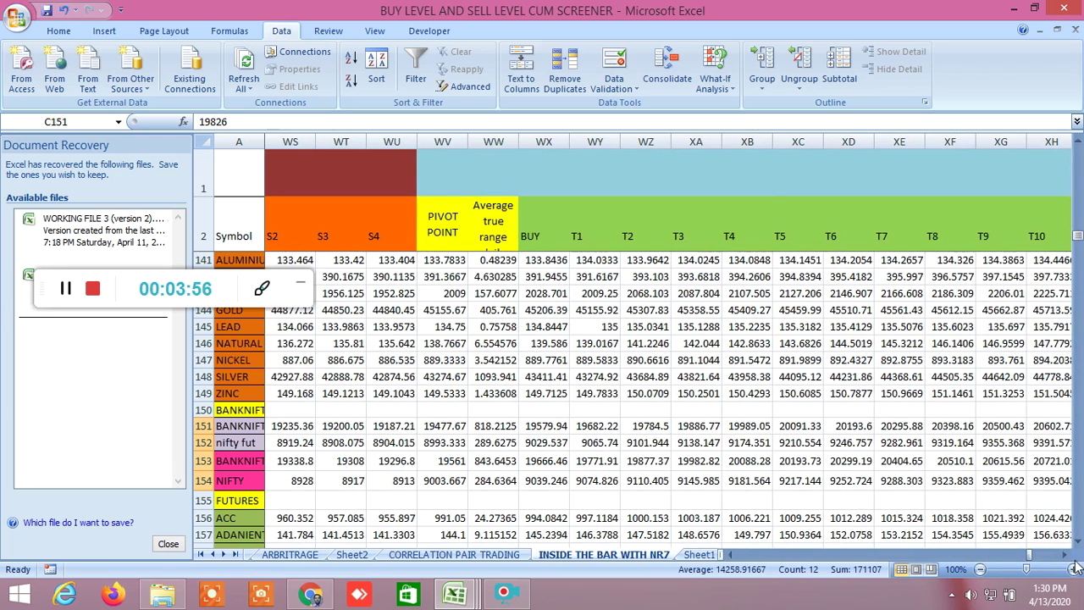
left_click_drag(1066, 555, 1066, 556)
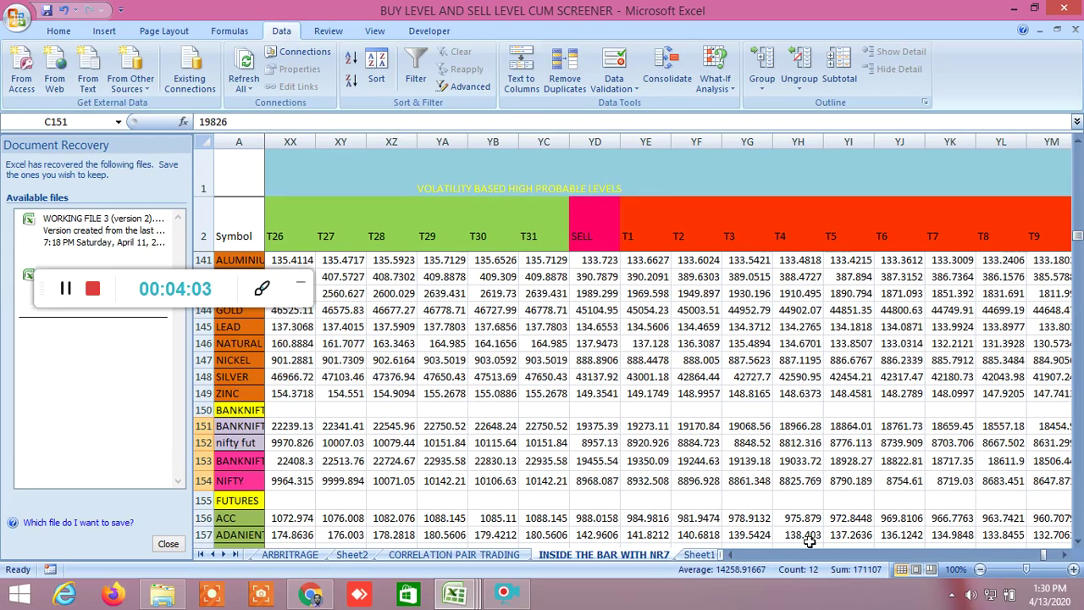
left_click(313, 593)
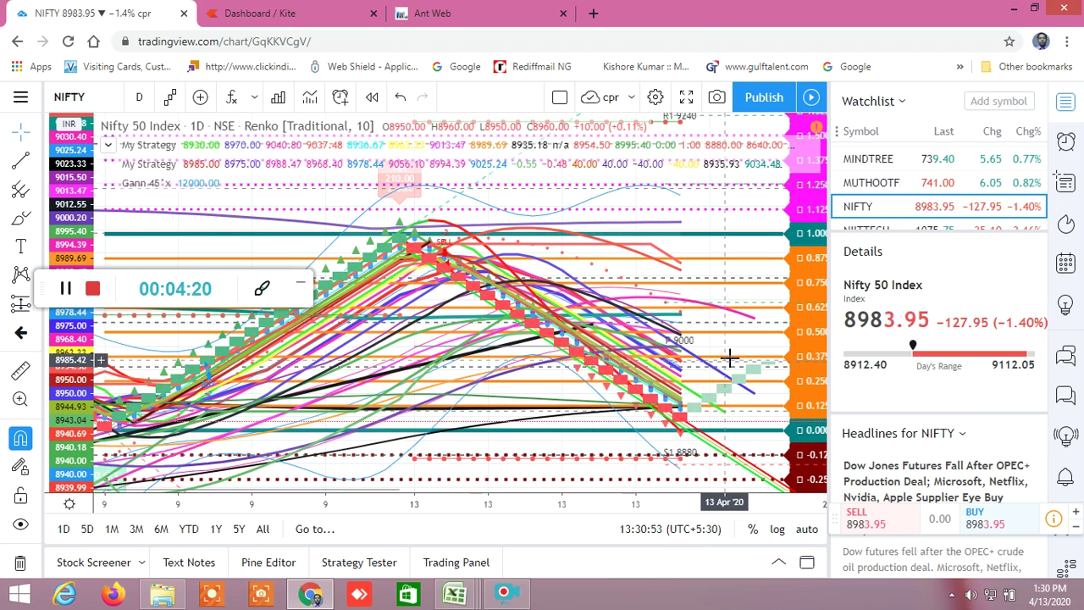
mouse_move(455, 593)
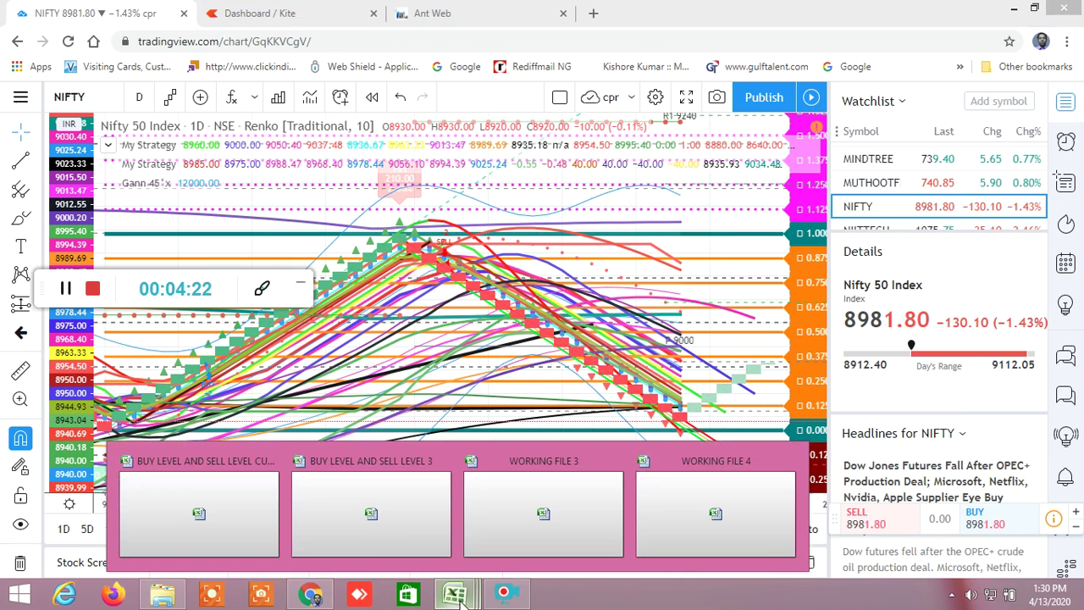
left_click(190, 502)
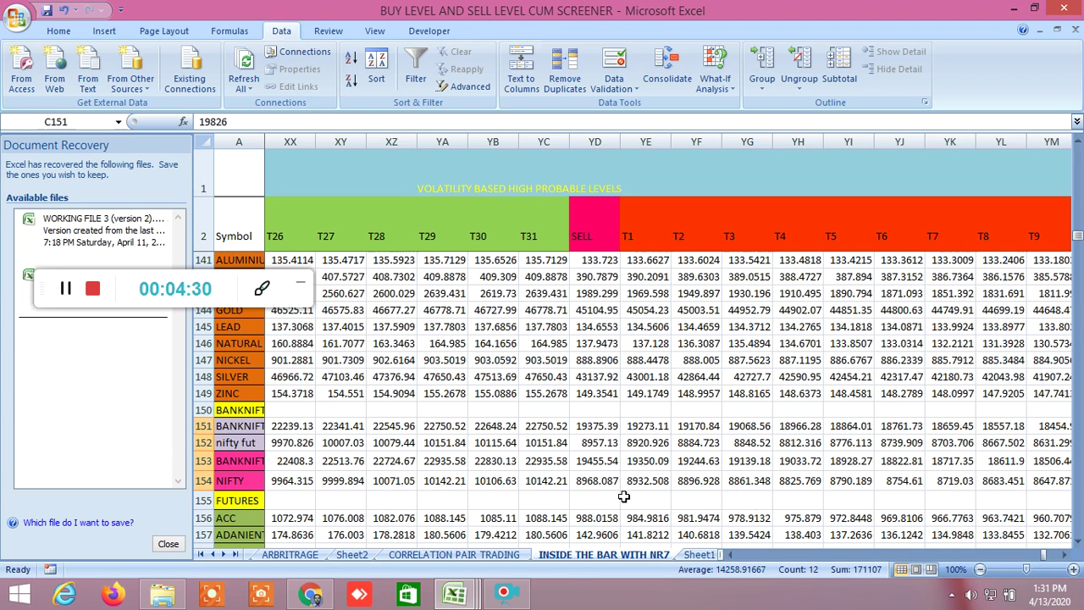
left_click_drag(731, 555, 730, 555)
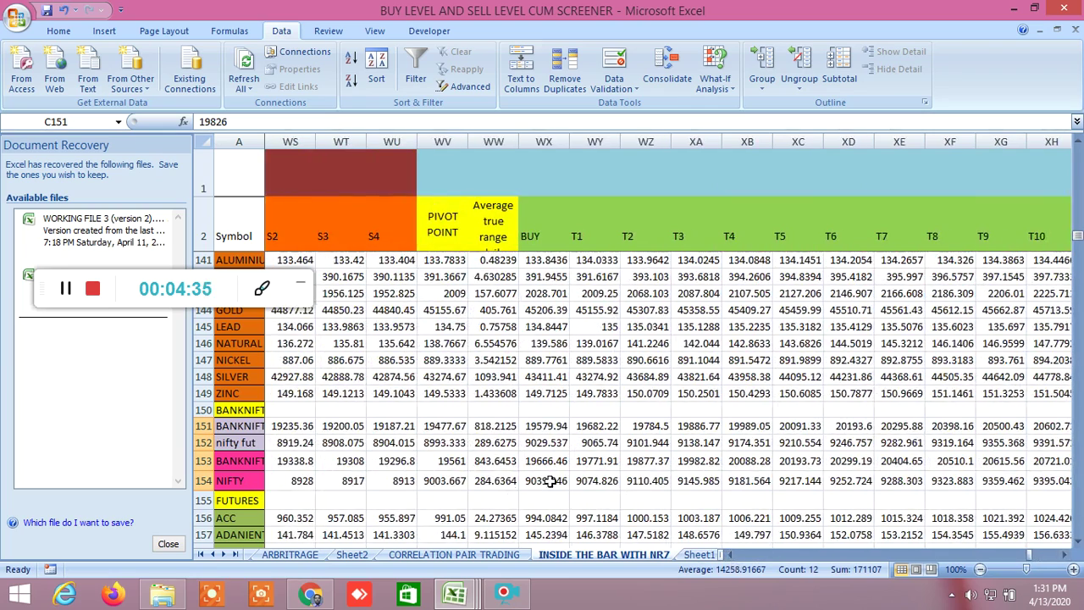
- Compare the NIFTY upside degree values in the GANN DEGREE BASED ON VOLATILITY section with the TradingView price, then return to the workbook
left_click_drag(730, 555, 730, 555)
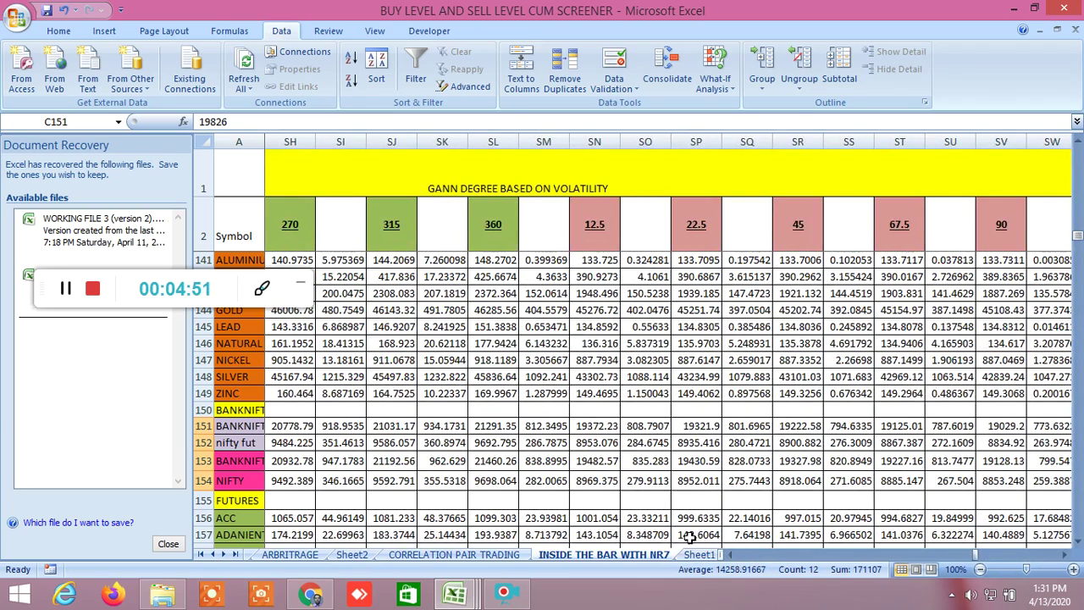
left_click_drag(730, 555, 730, 554)
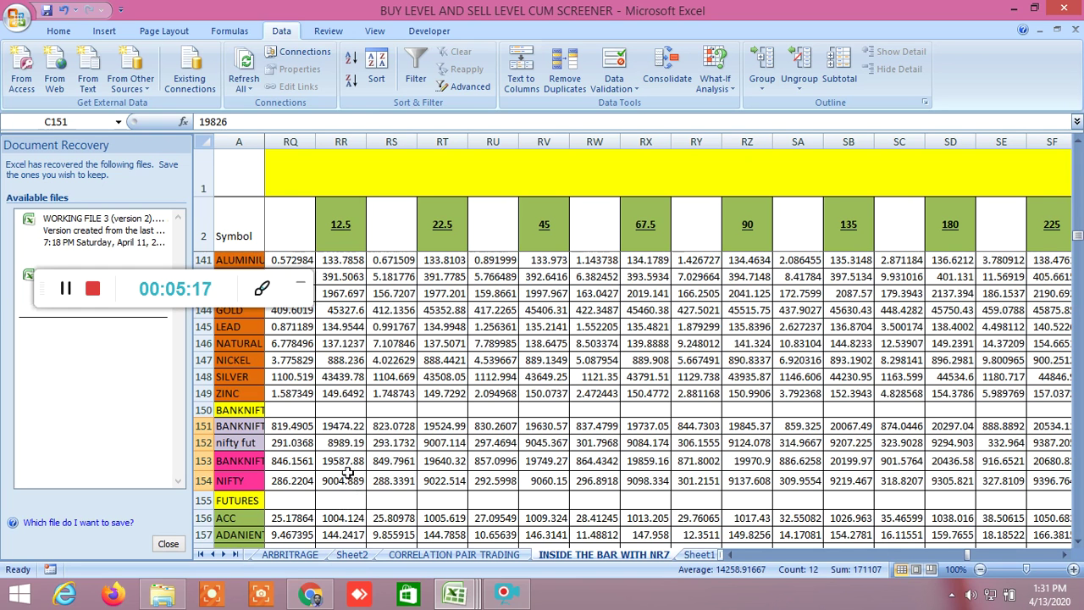
left_click(310, 593)
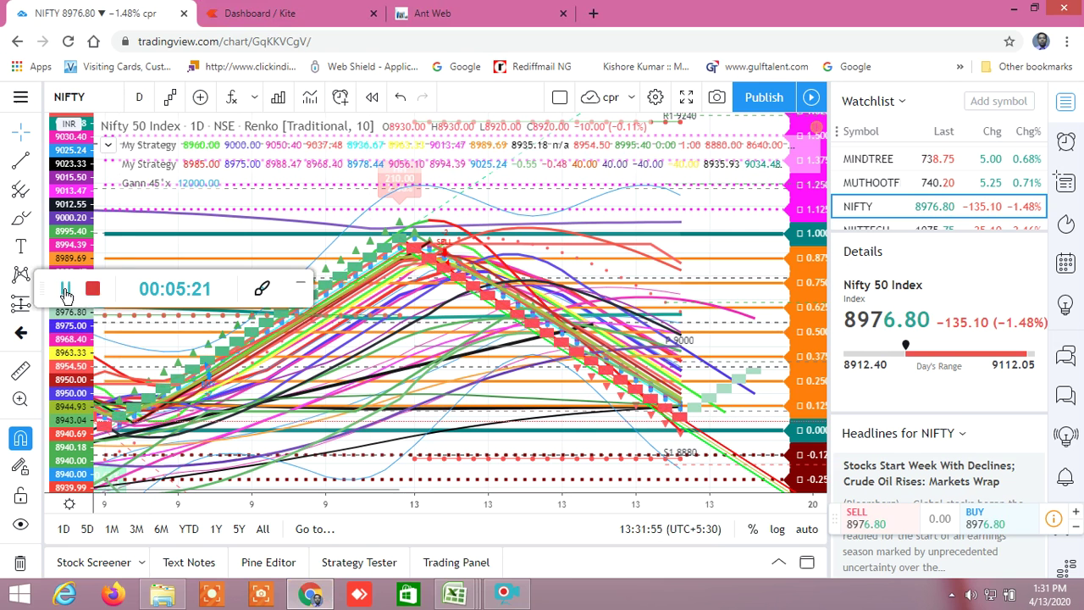
left_click_drag(43, 288, 2, 519)
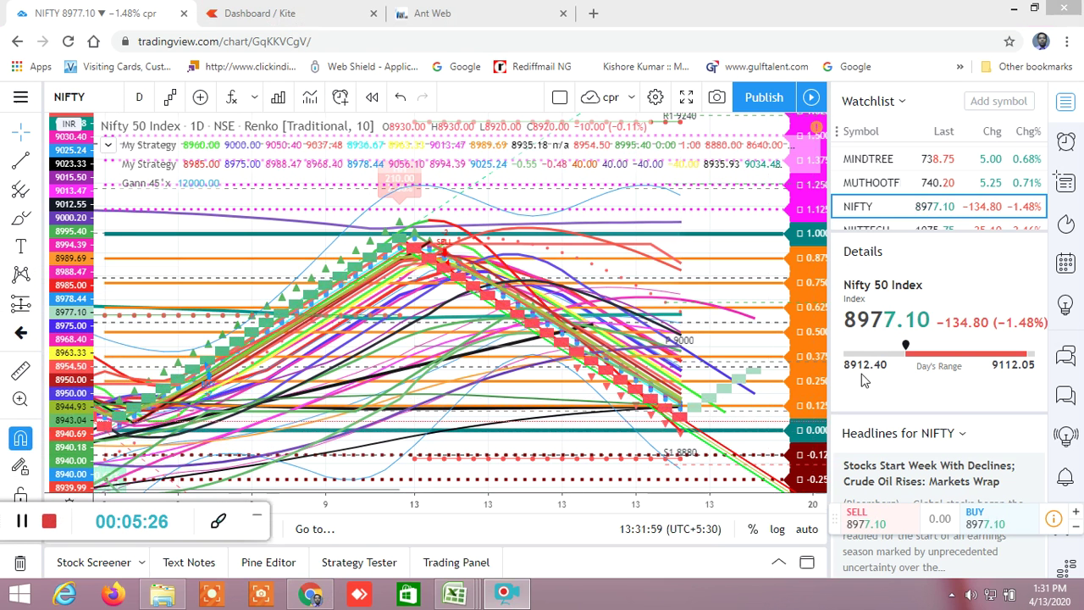
mouse_move(455, 593)
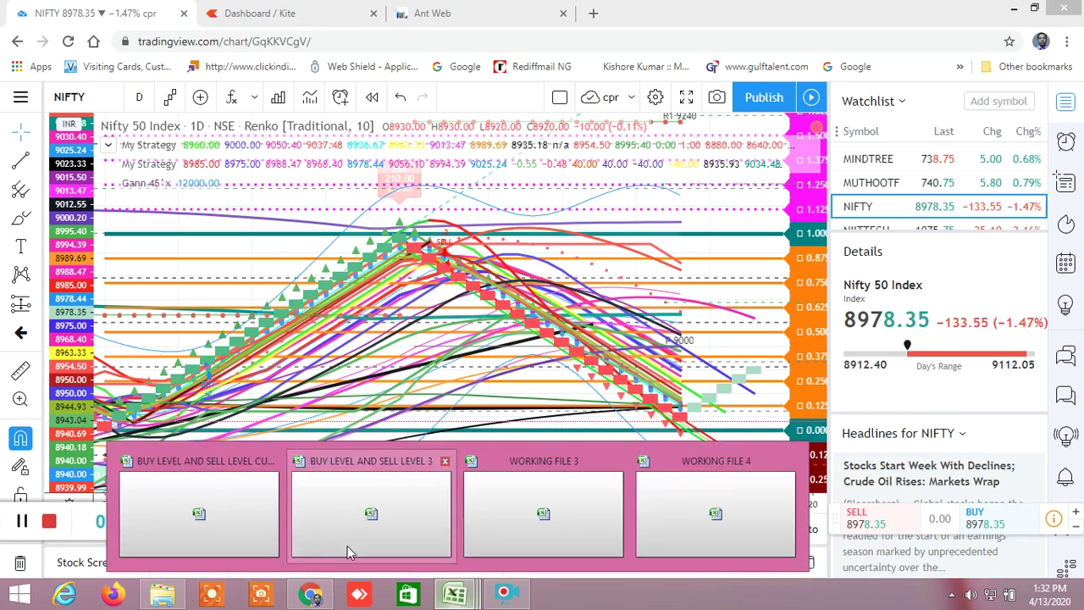
left_click(235, 522)
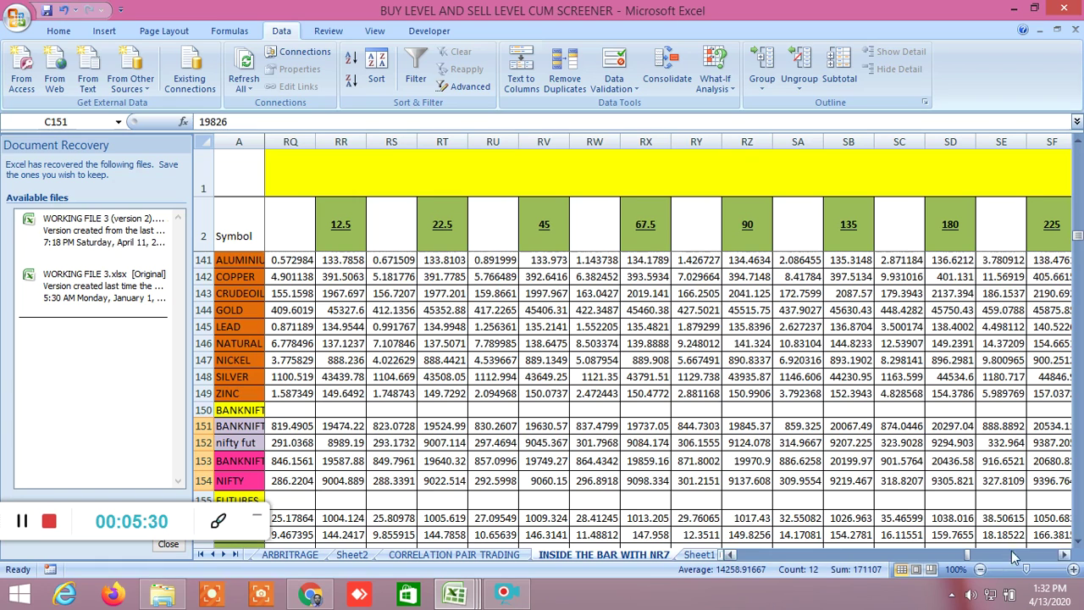
- Check the NIFTY downside 12.5 and 22.5 degree values against the TradingView chart and return to the workbook
left_click_drag(1065, 556, 1064, 556)
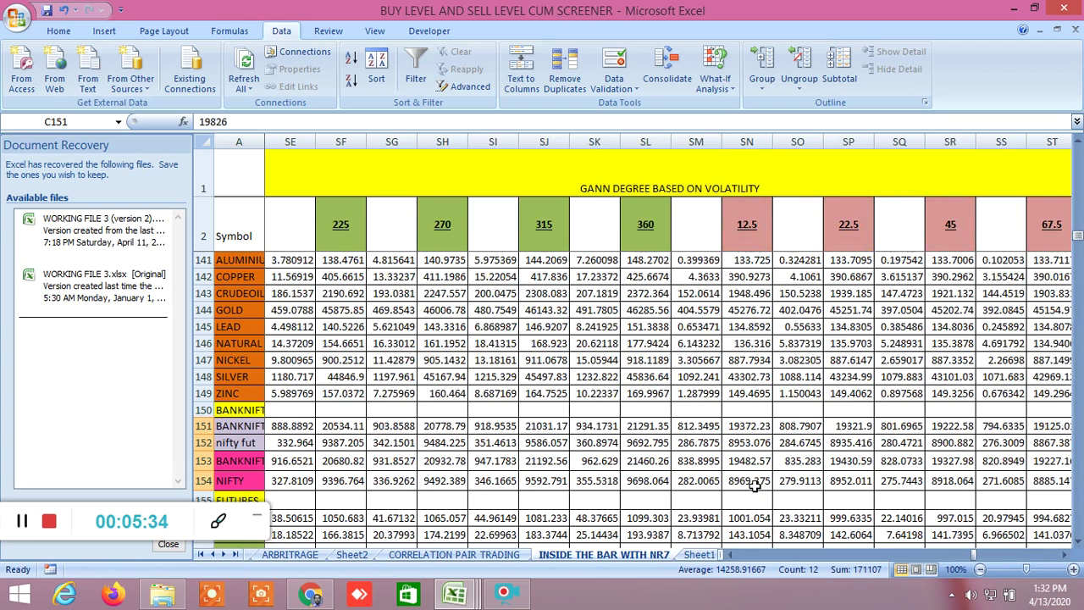
left_click(310, 595)
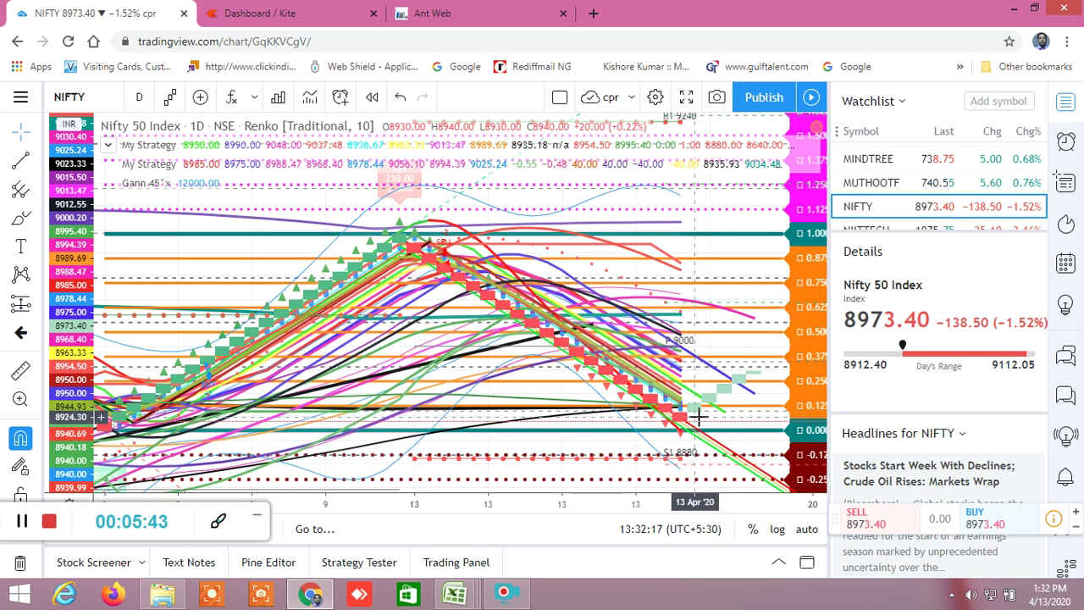
mouse_move(455, 593)
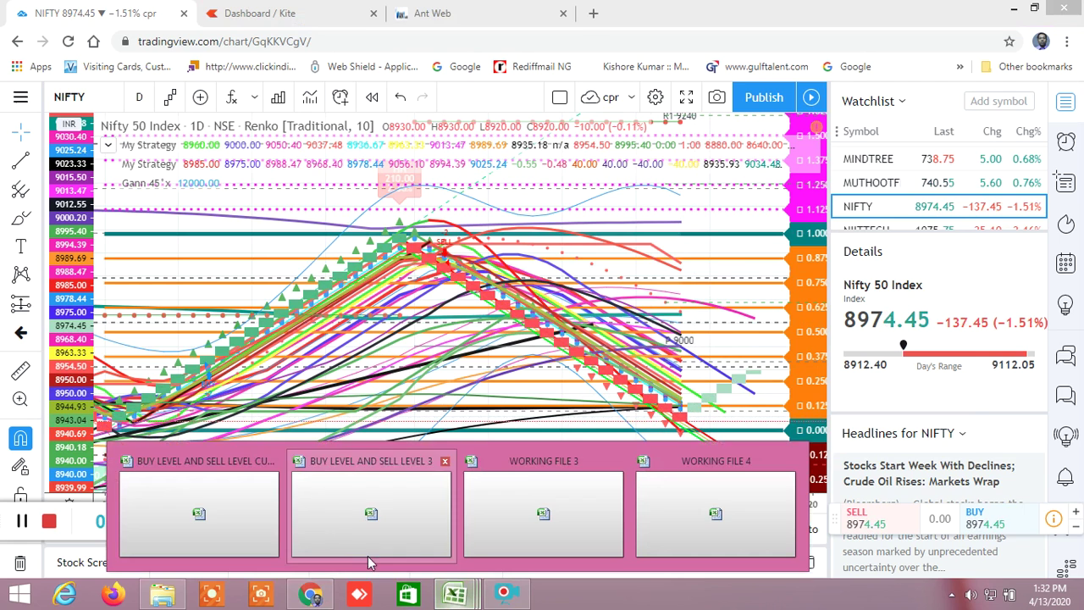
left_click(250, 530)
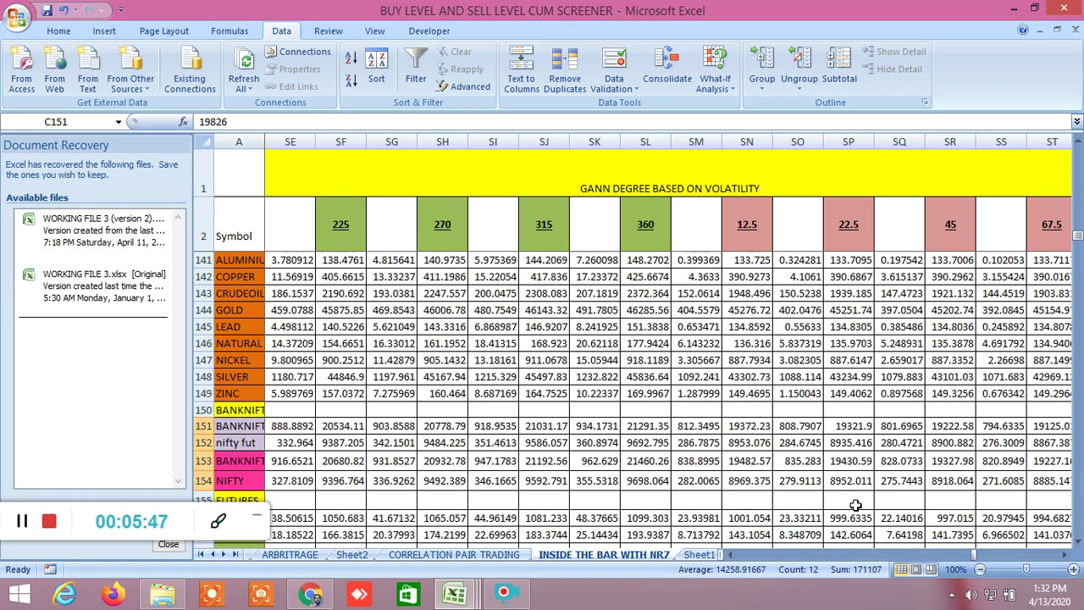
- Go to the VOLATILITY BASED HIGH PROBABLE LEVELS section and select the SELL level in the BANKNIFTY row 153
left_click(1064, 556)
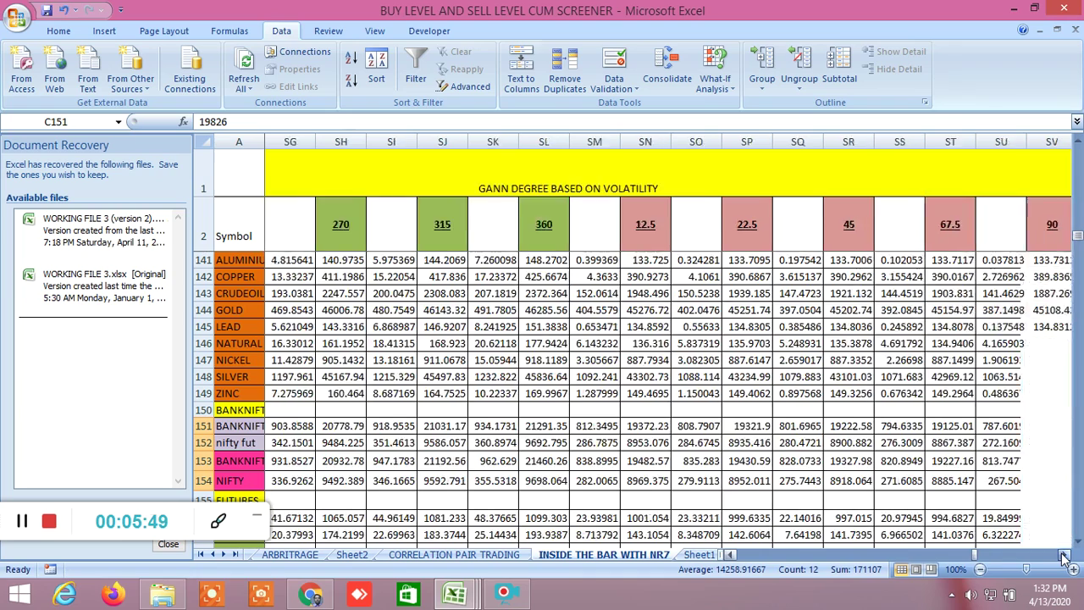
left_click_drag(1064, 556, 1065, 556)
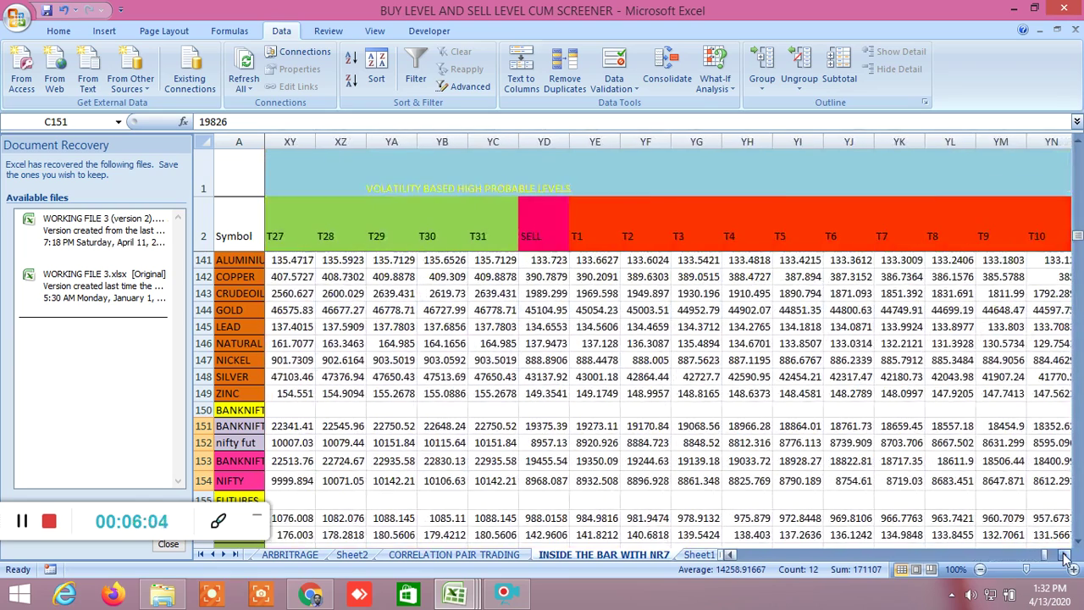
left_click(549, 461)
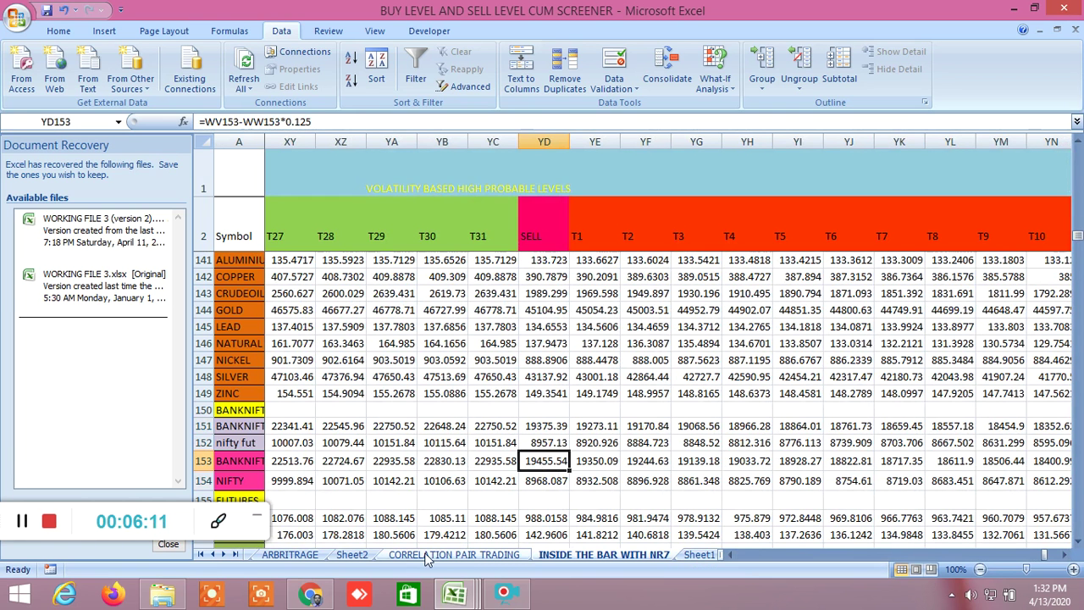
- Switch to TradingView and look through the watchlist for the current BANKNIFTY price
left_click(313, 593)
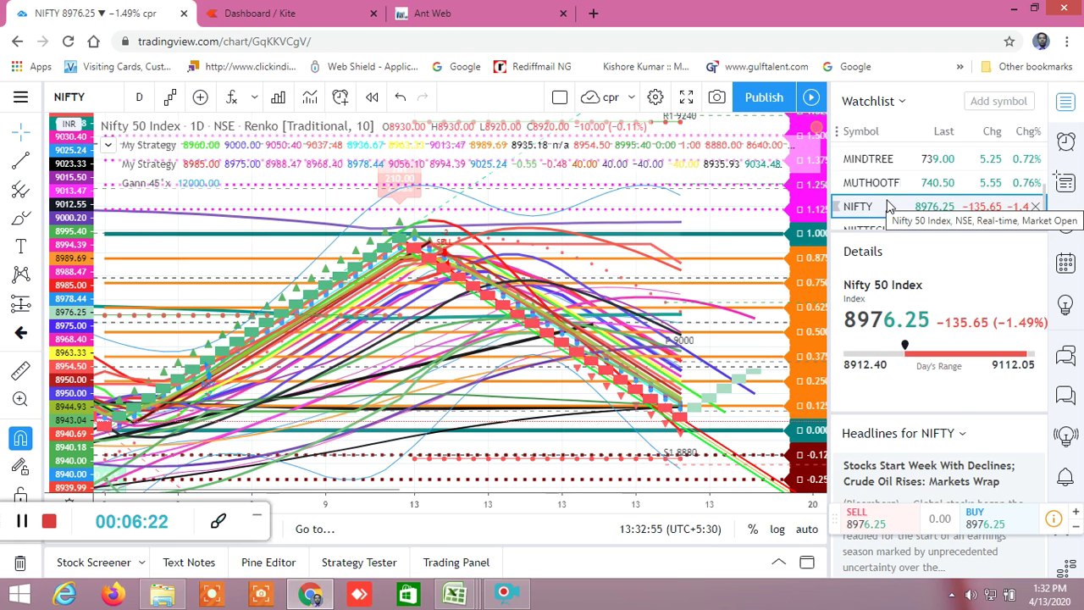
scroll(889, 206, "up", 3)
scroll(889, 206, "up", 2)
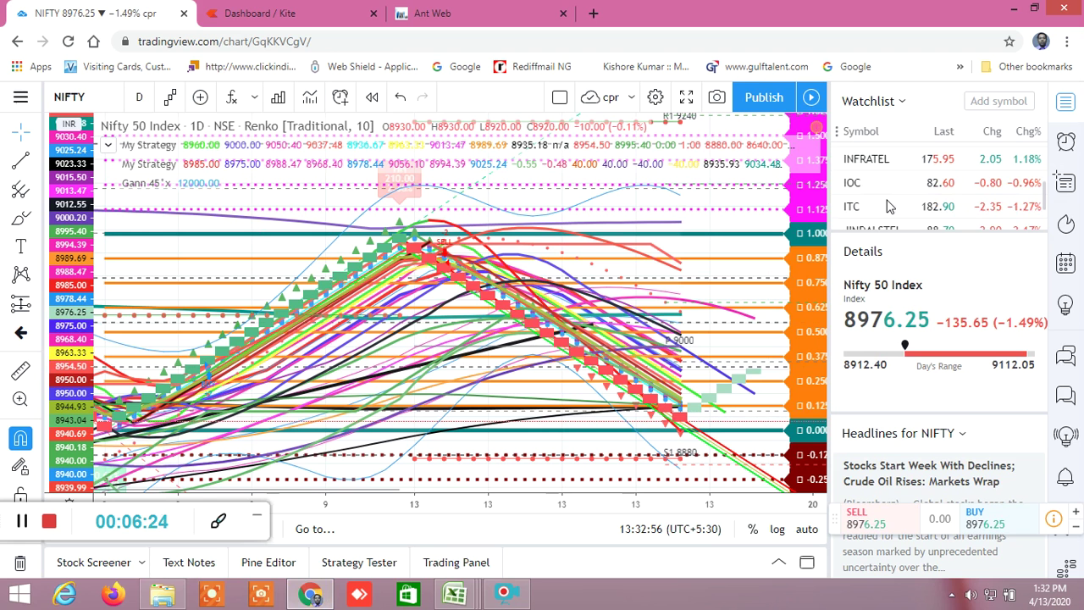
scroll(889, 207, "up", 3)
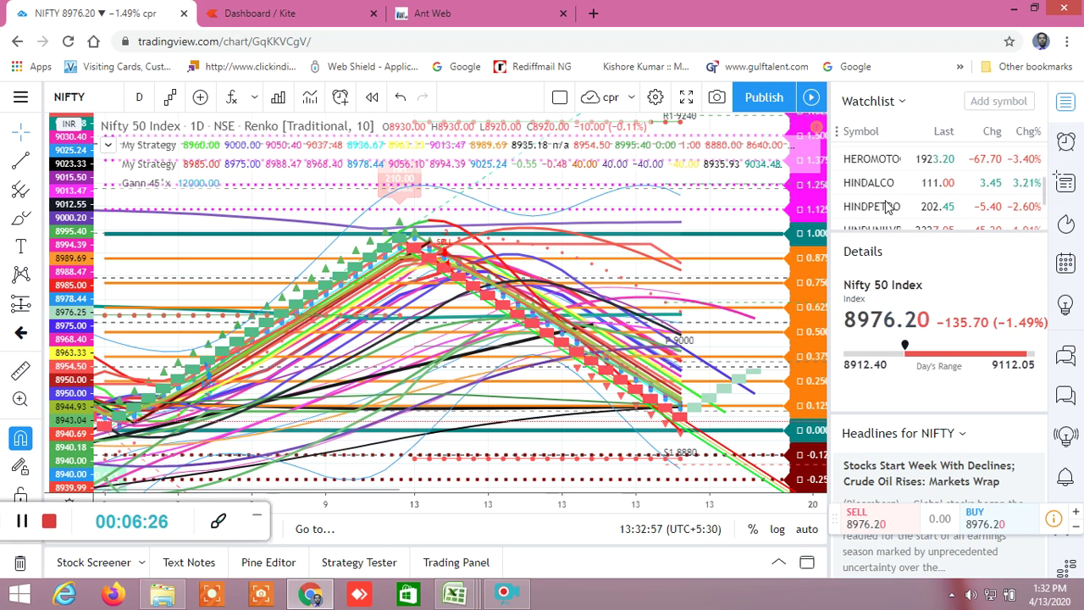
scroll(887, 206, "up", 3)
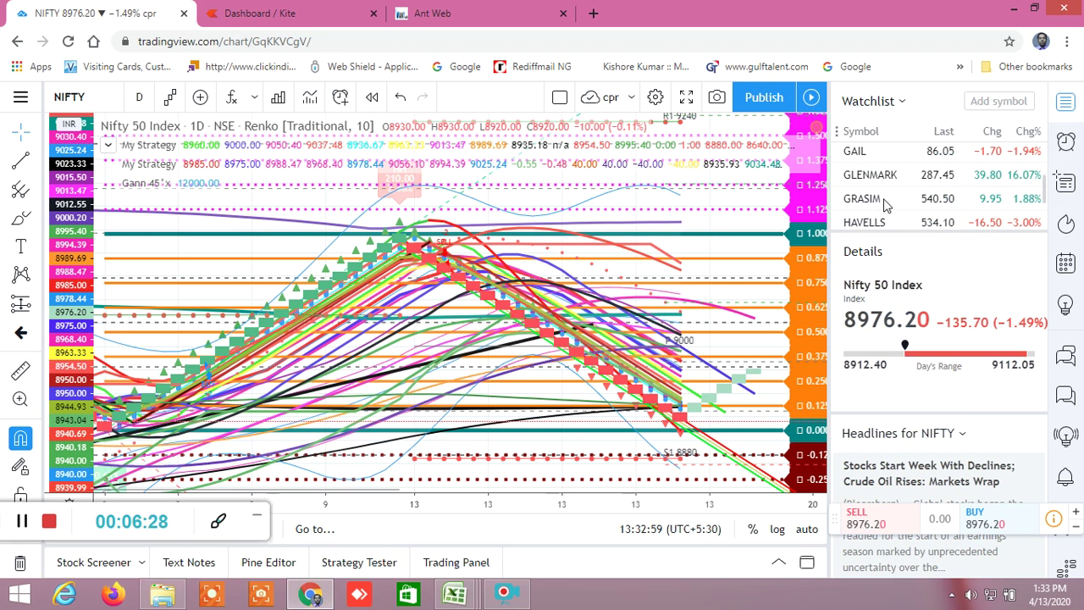
scroll(884, 198, "up", 4)
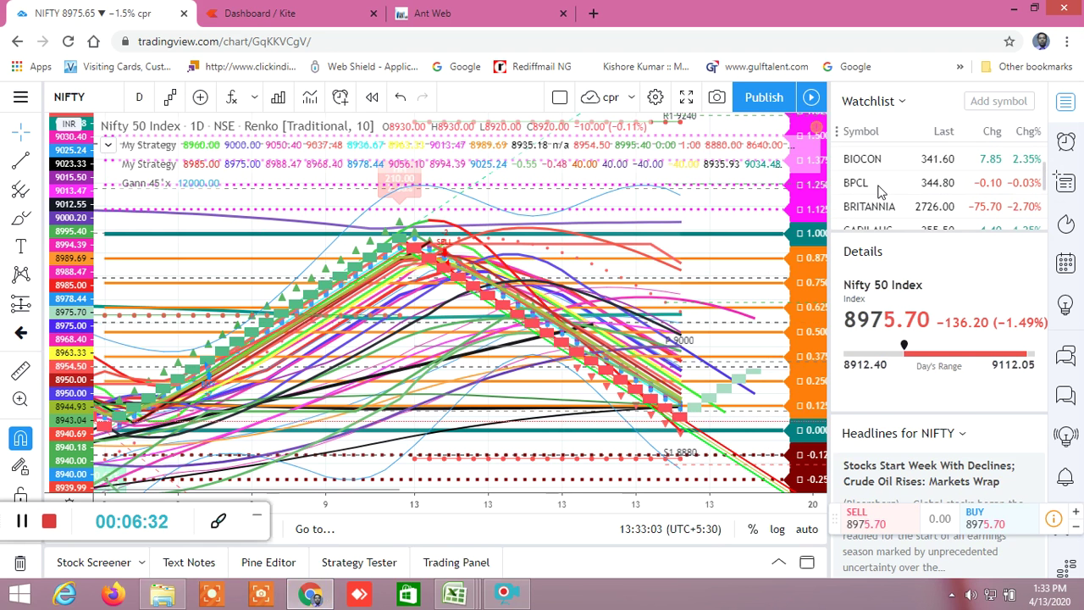
scroll(881, 193, "up", 5)
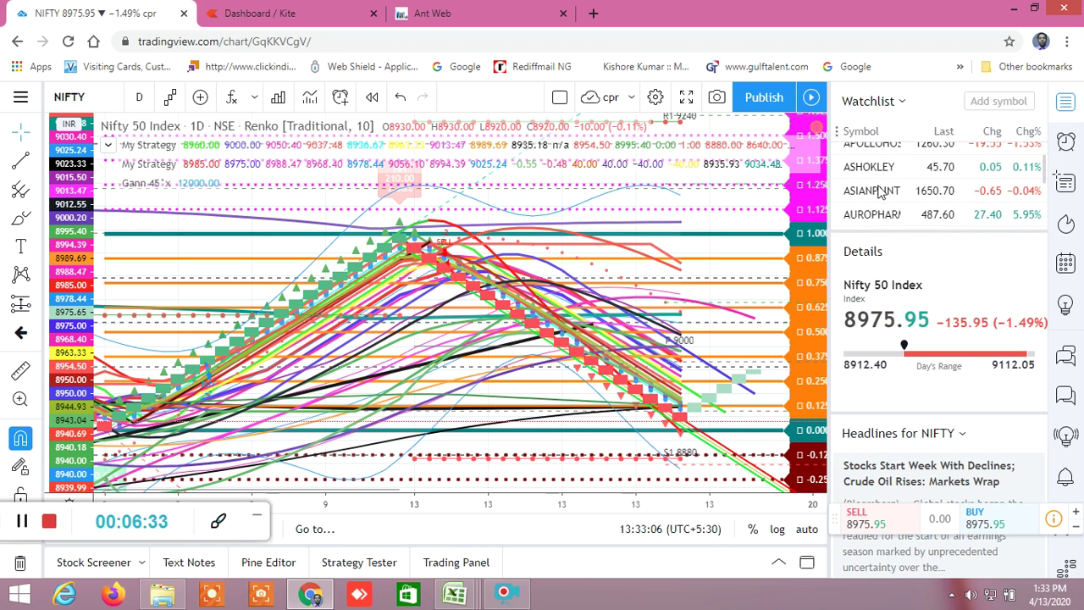
scroll(881, 193, "up", 3)
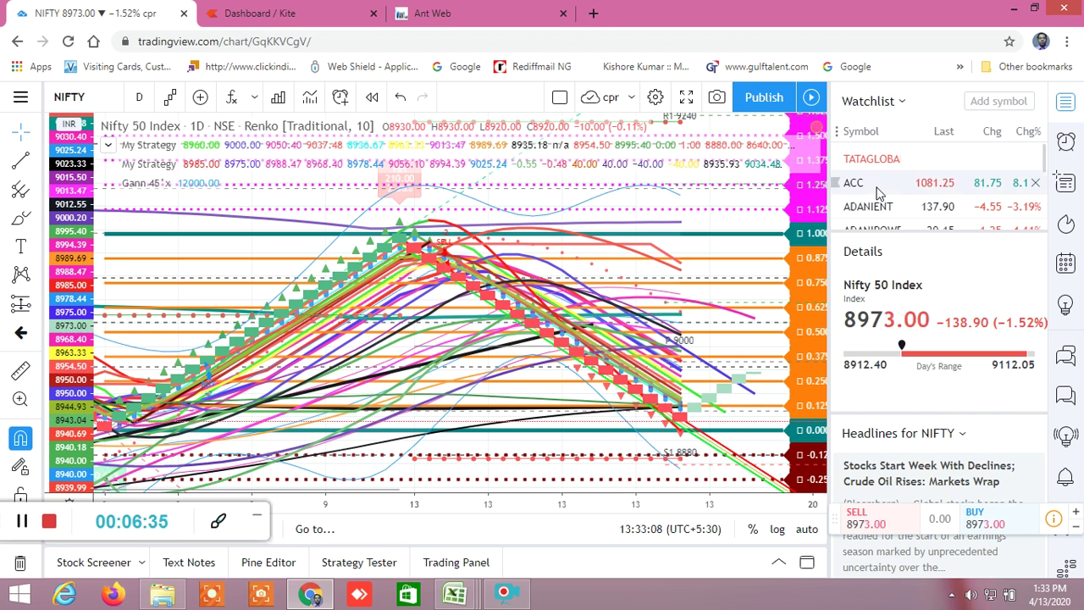
scroll(879, 194, "down", 4)
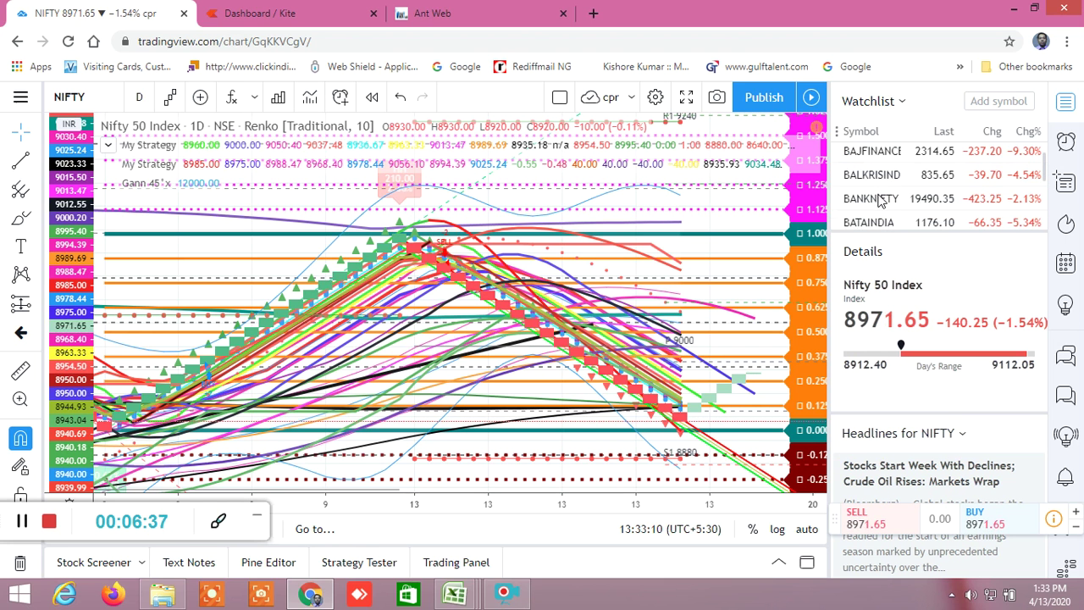
scroll(881, 200, "down", 10)
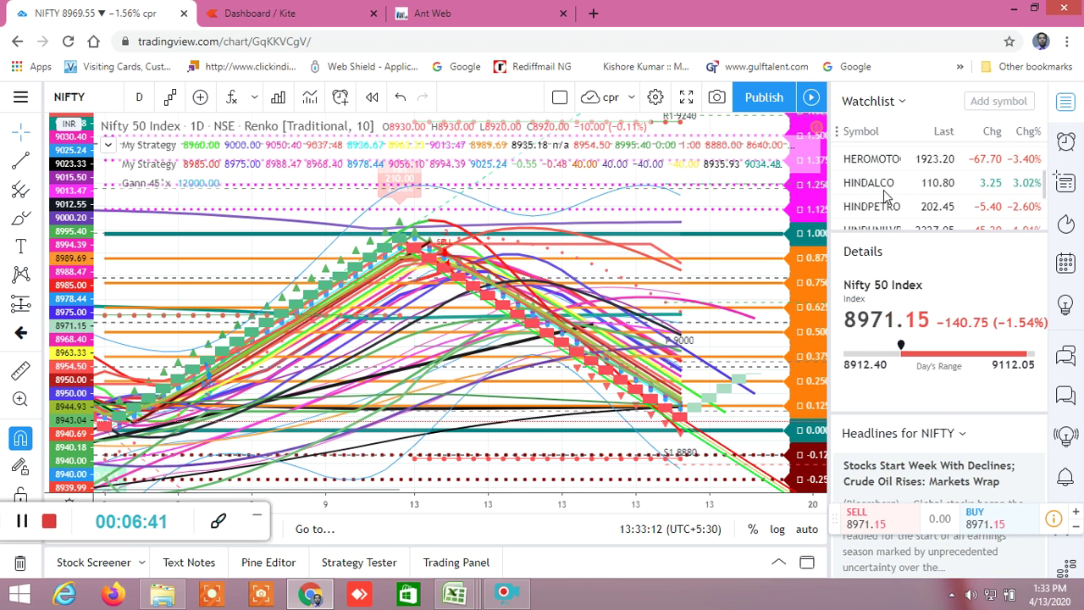
scroll(886, 196, "up", 5)
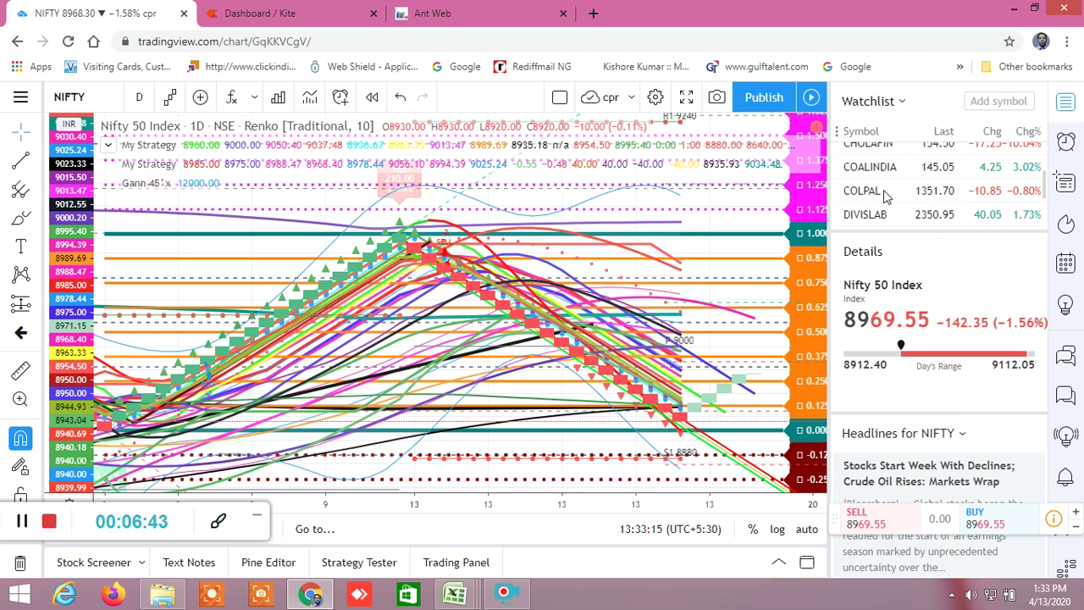
scroll(885, 195, "up", 3)
scroll(882, 196, "up", 3)
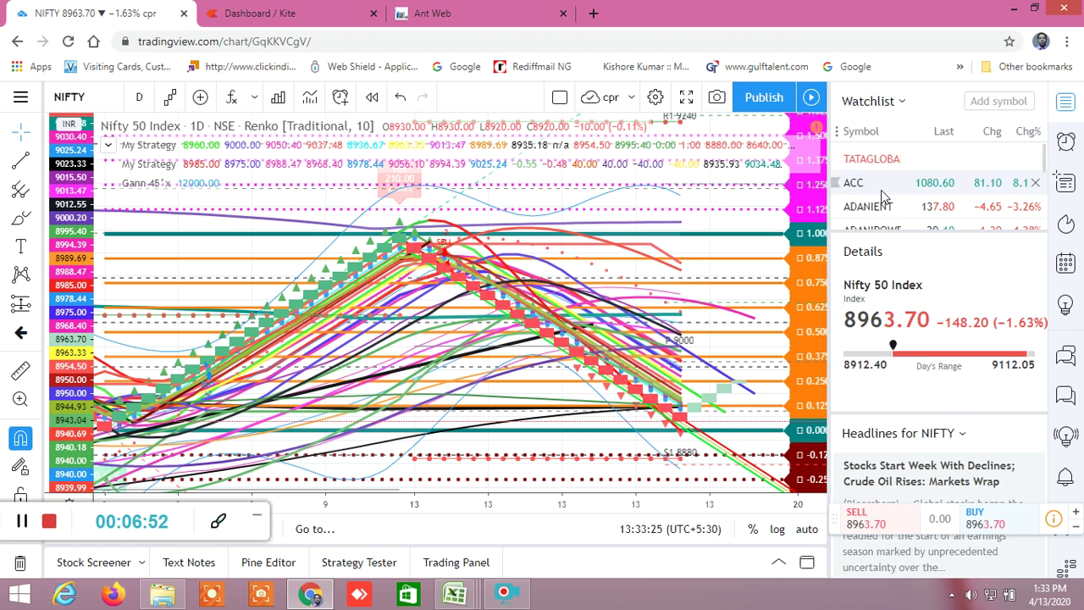
- Return to the BUY LEVEL AND SELL LEVEL CUM SCREENER workbook and inspect NIFTY's downside 22.5 and 45 degree cells in the Gann degree section
mouse_move(455, 593)
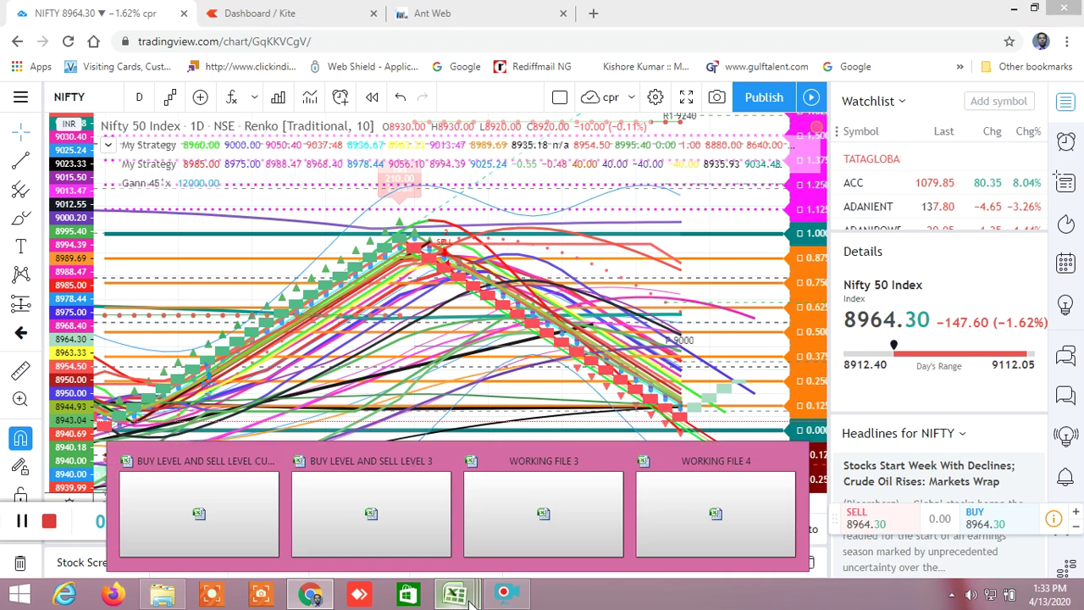
left_click(208, 500)
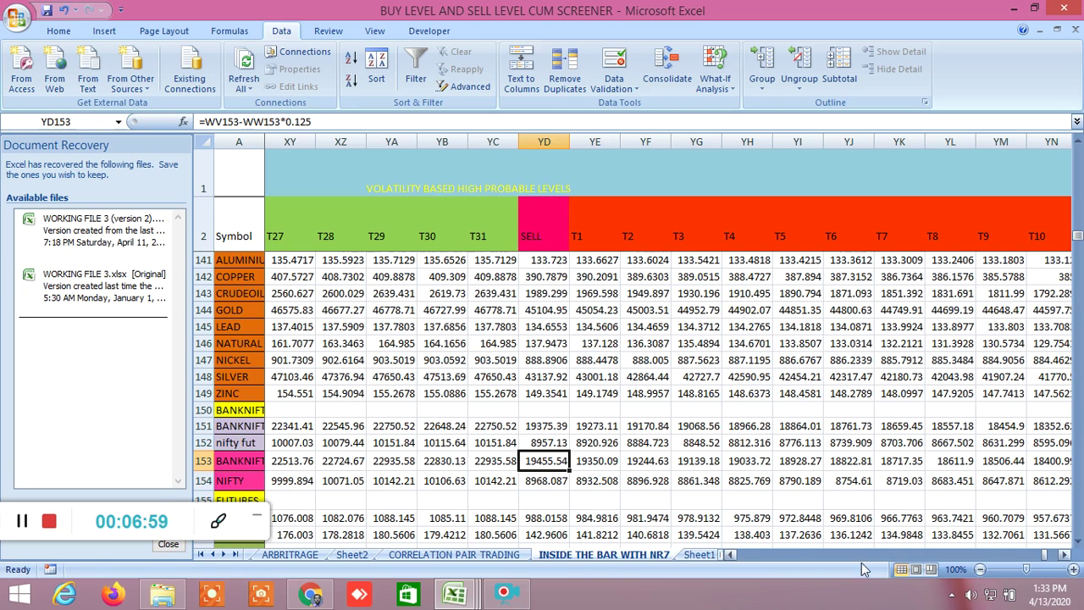
left_click(732, 555)
left_click(732, 555)
left_click_drag(732, 555, 732, 554)
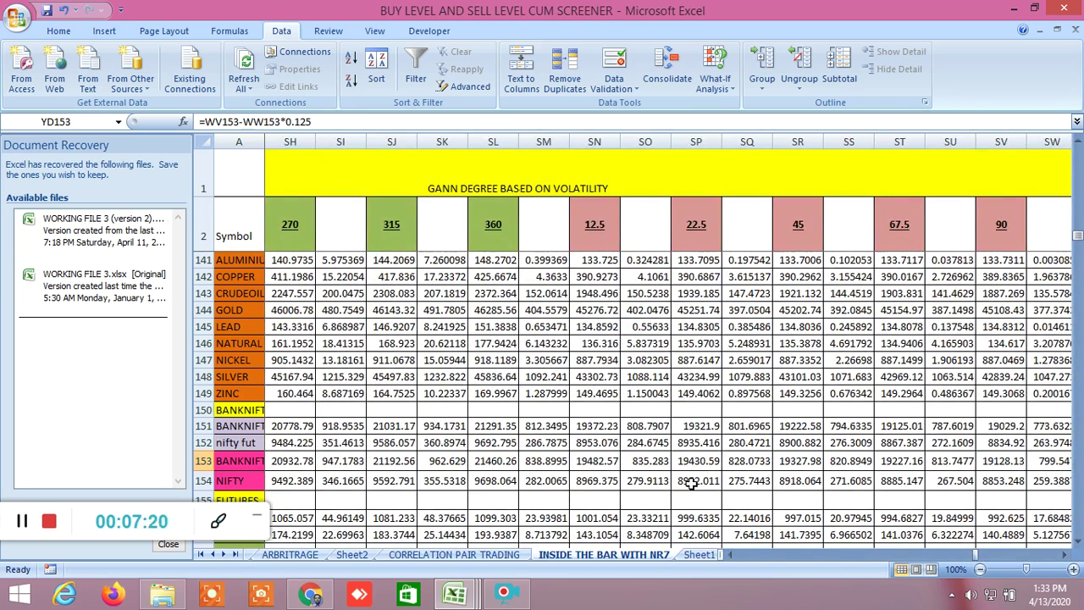
left_click(691, 481)
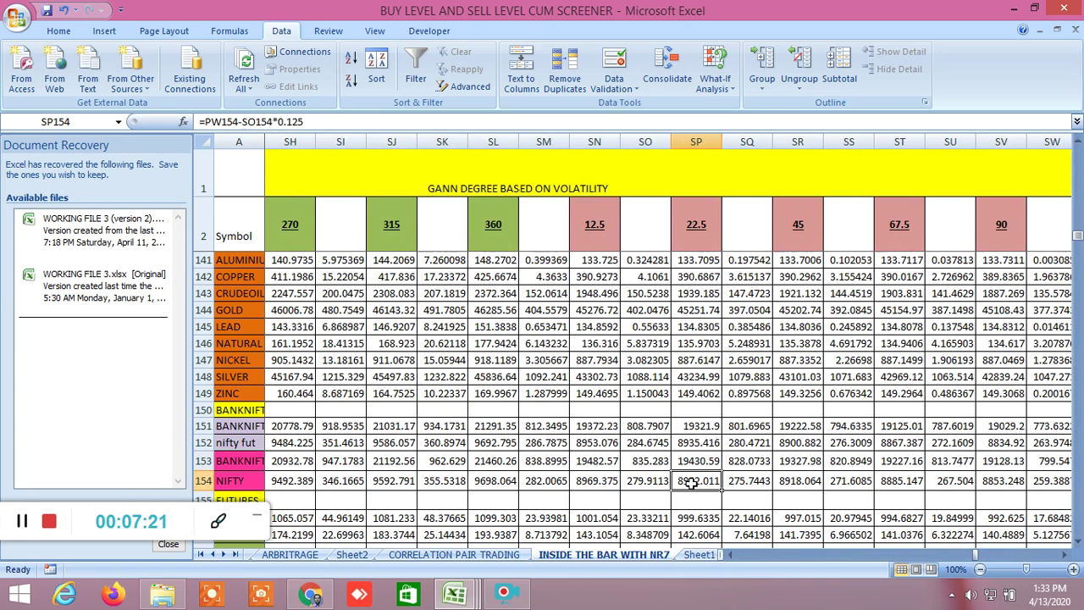
left_click(796, 481)
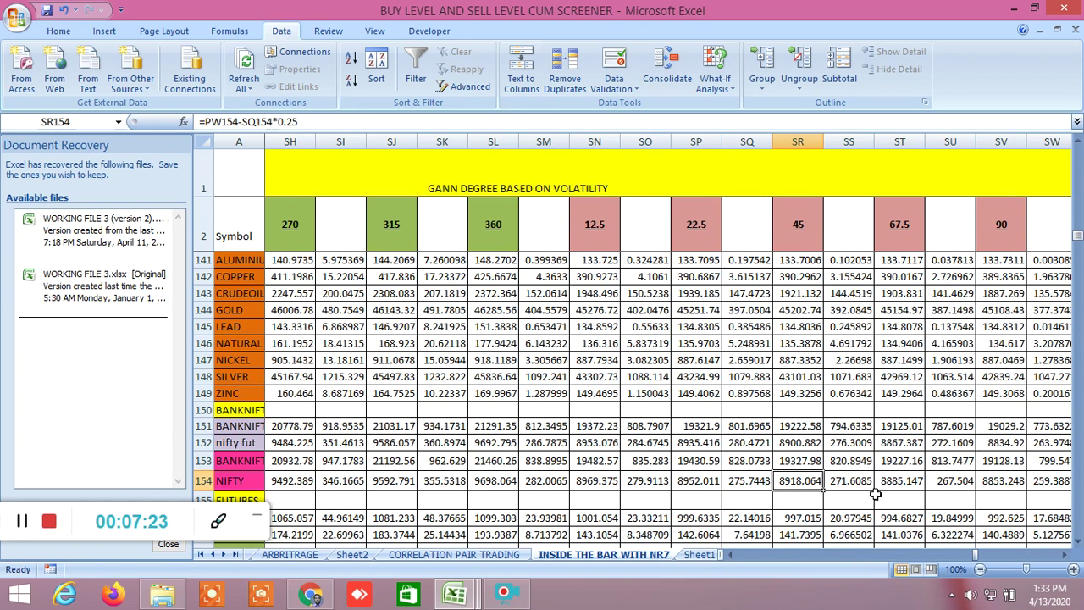
- Select NIFTY's downside 22.5 degree value in row 154, then switch to TradingView and add BANKNIFTY (NIFTY BANK) to the watchlist
left_click(703, 481)
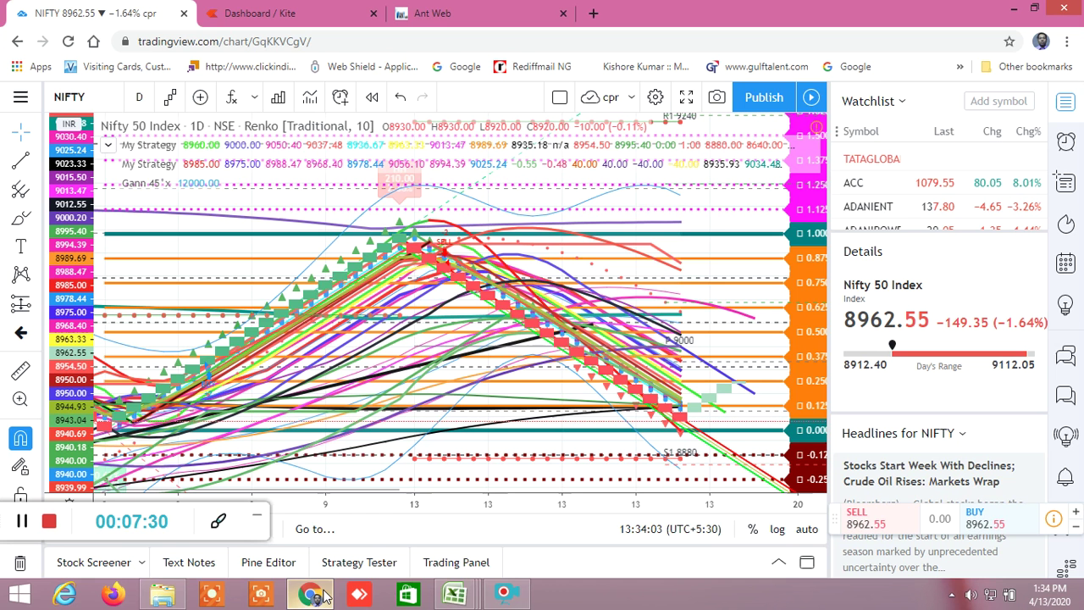
left_click(311, 594)
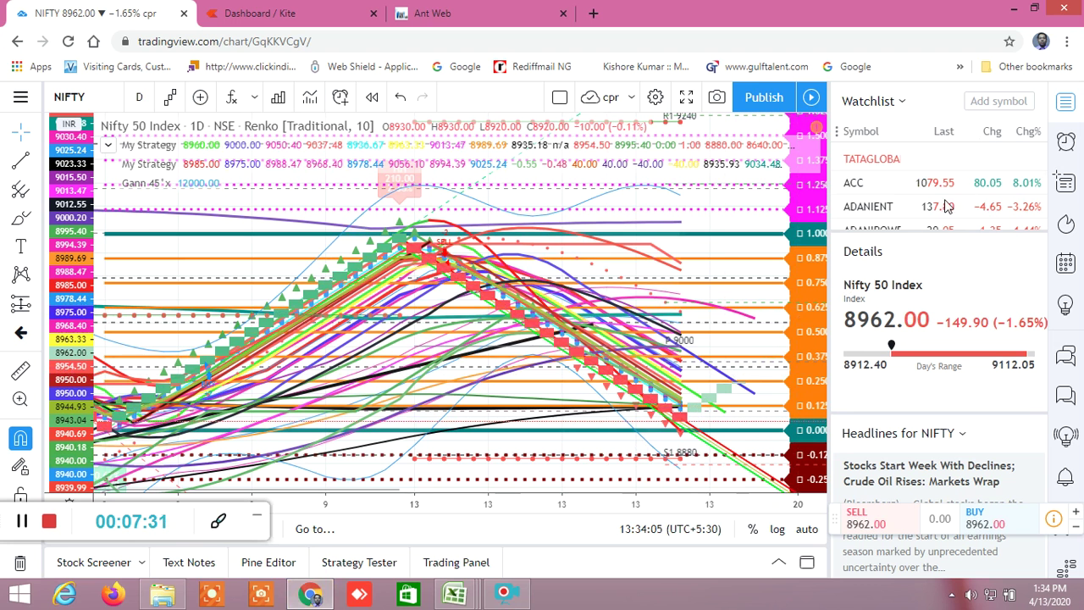
scroll(1008, 186, "down", 1)
left_click(982, 99)
type("B")
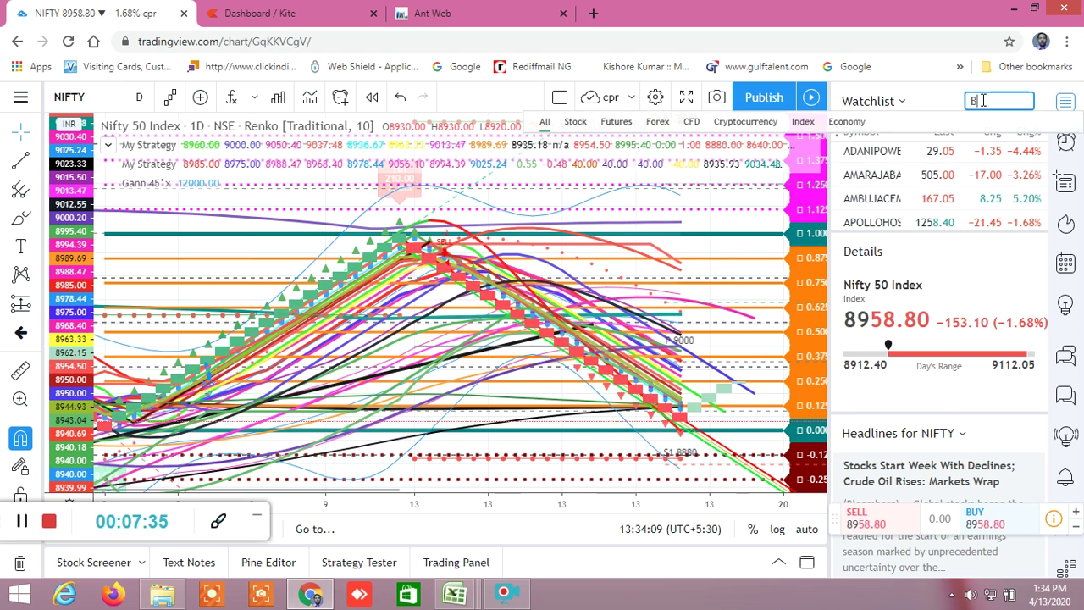
type("ANKNIFTY")
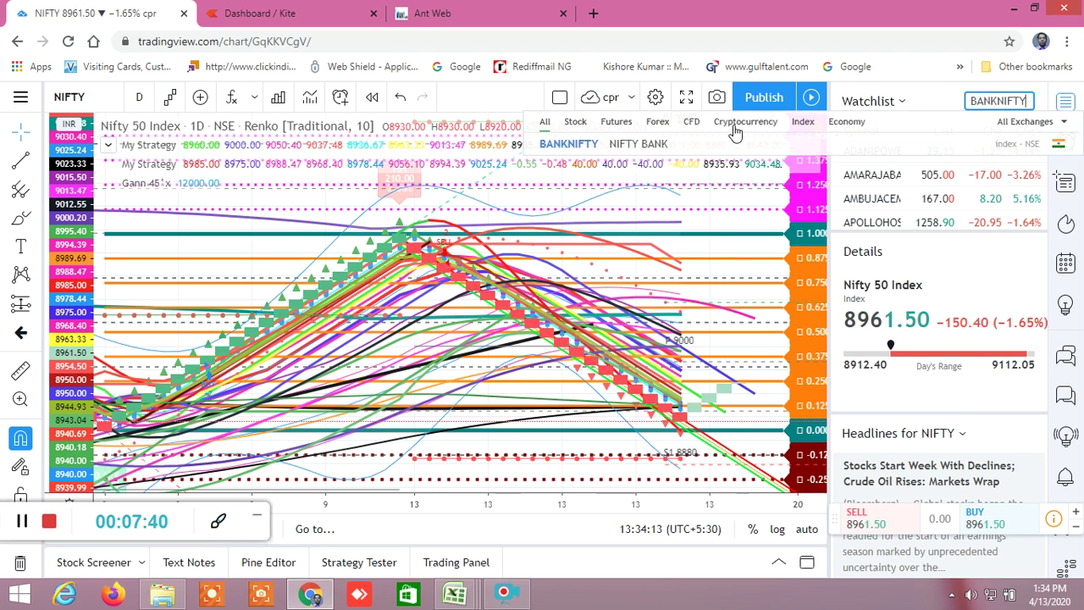
left_click(693, 146)
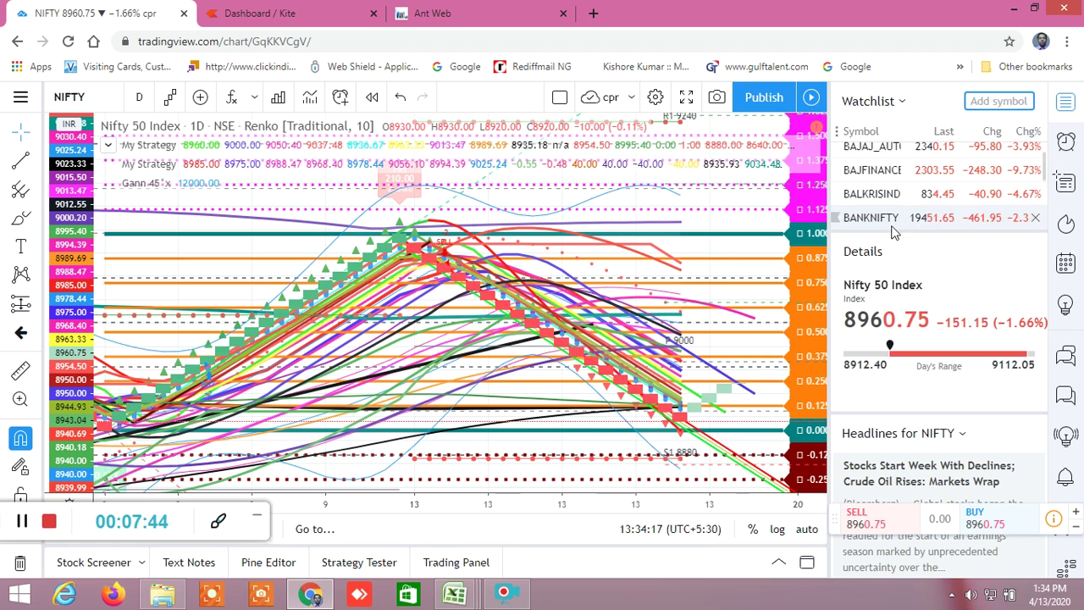
- Check the BANKNIFTY Gann degree levels in the workbook against the TradingView watchlist price, then switch to Ant Web
mouse_move(457, 595)
left_click(216, 506)
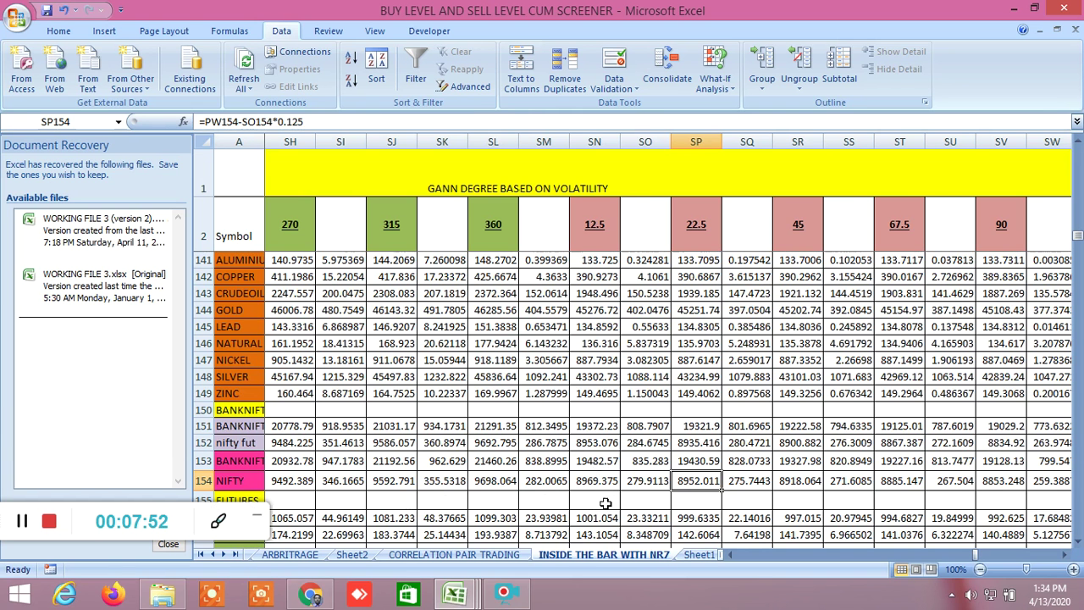
left_click(310, 595)
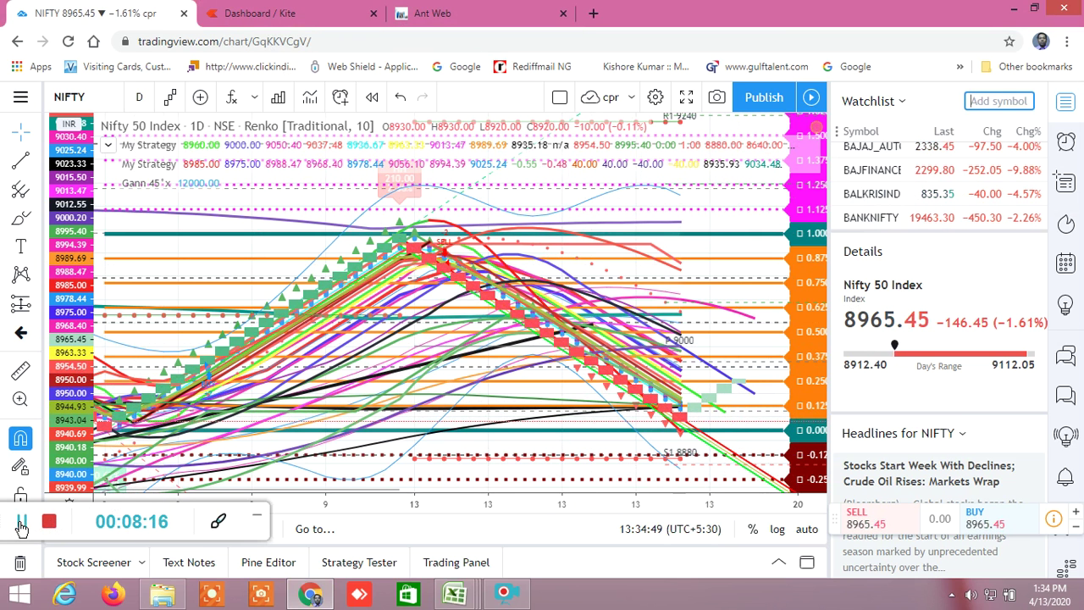
left_click(444, 17)
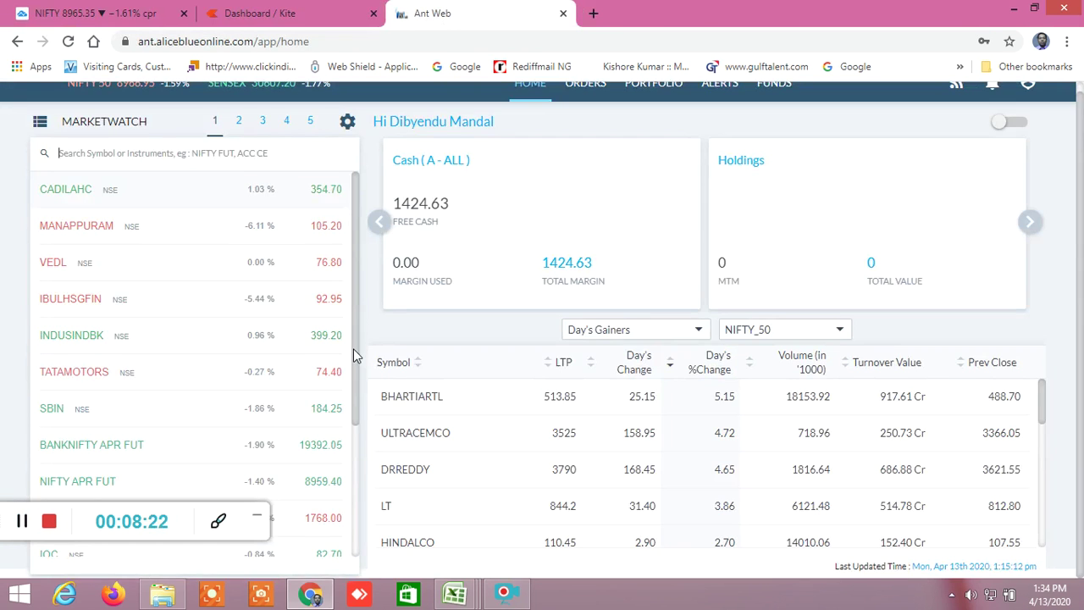
- Add the BANKNIFTY 16 APR20 18500 PE option to the marketwatch and remove it again after viewing its price
mouse_move(333, 349)
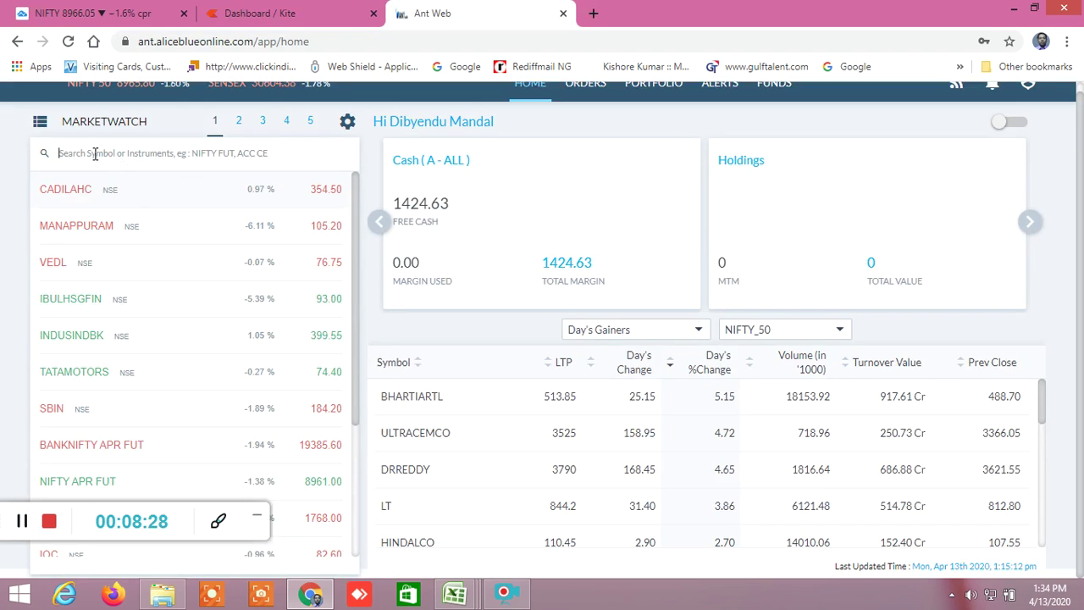
type("ban")
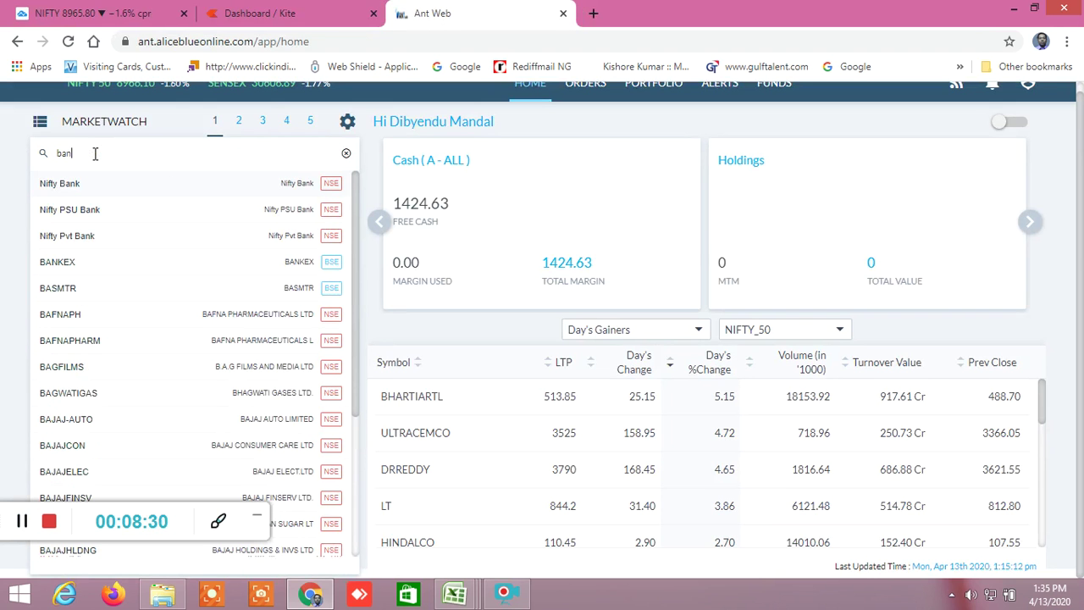
type("knift")
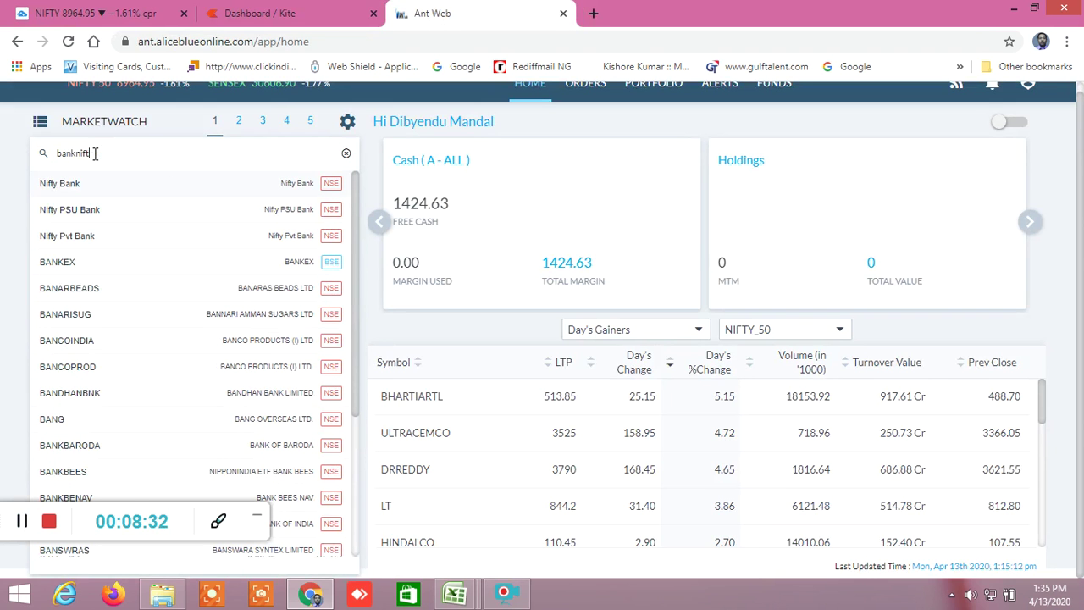
type("y")
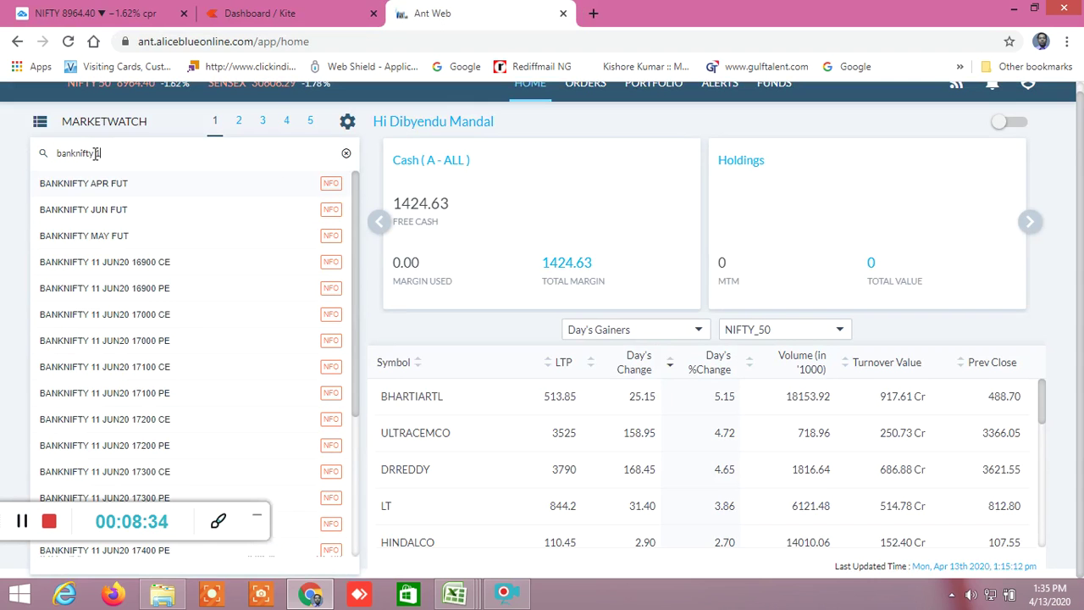
type(" 185")
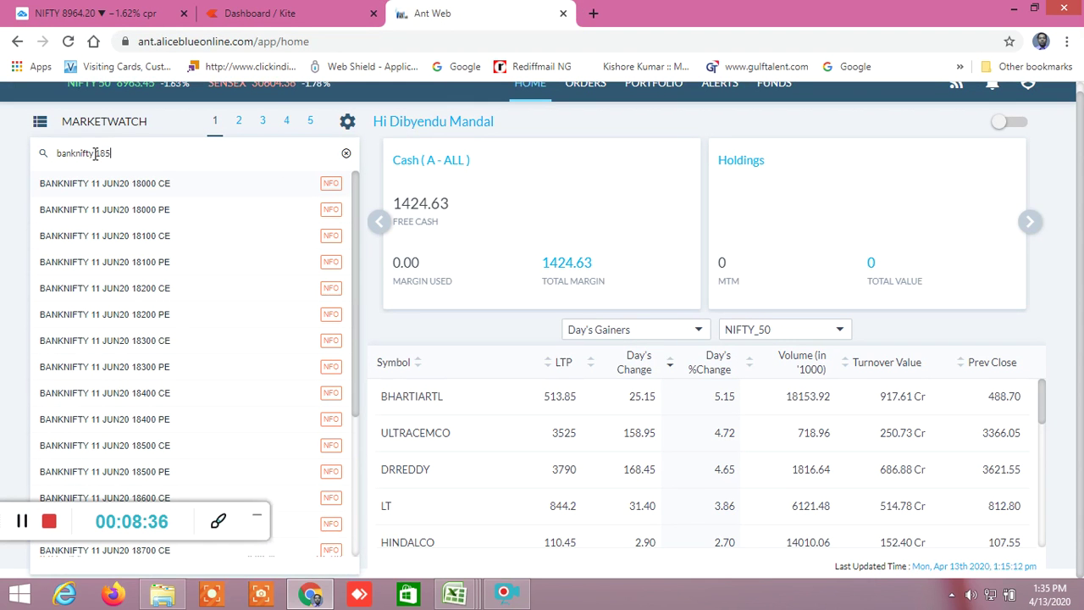
type("00")
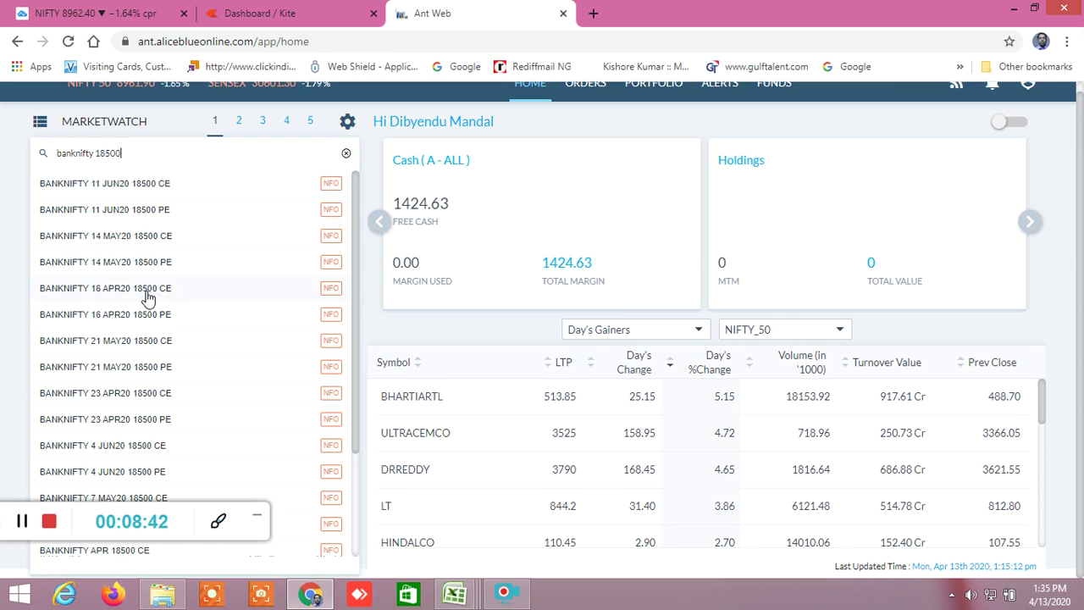
left_click(142, 320)
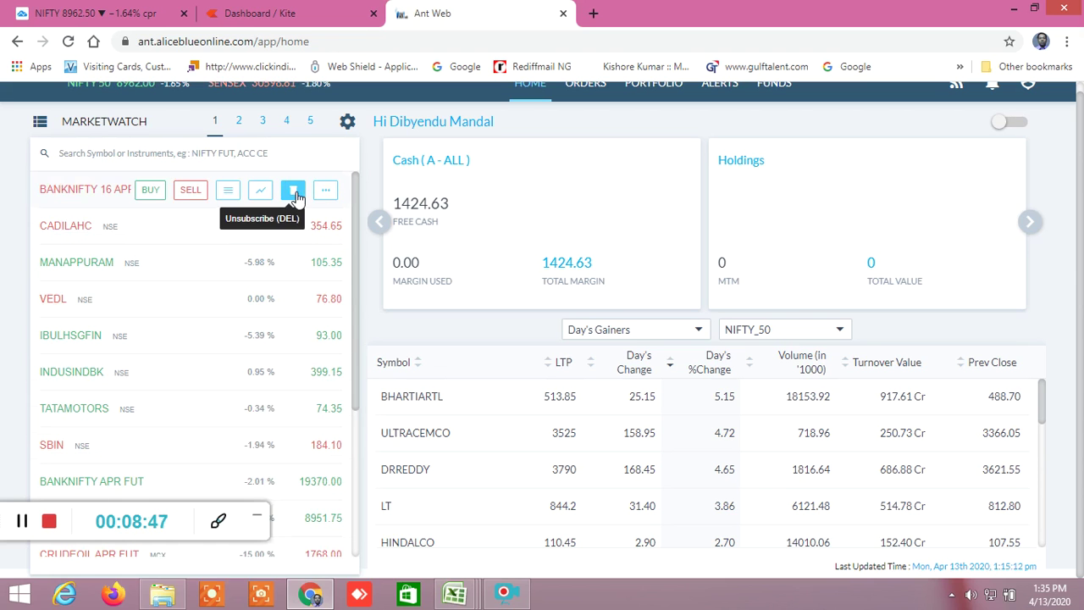
left_click(293, 191)
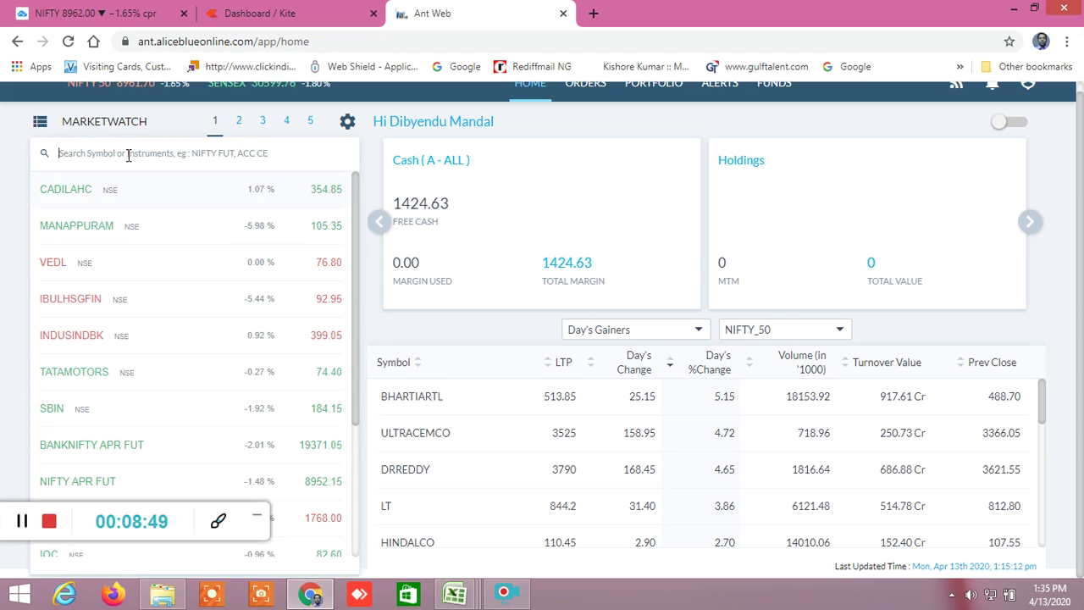
- Search the instruments for "banknifty 18400" and add BANKNIFTY 11 JUN20 18400 PE to the marketwatch
type("ban")
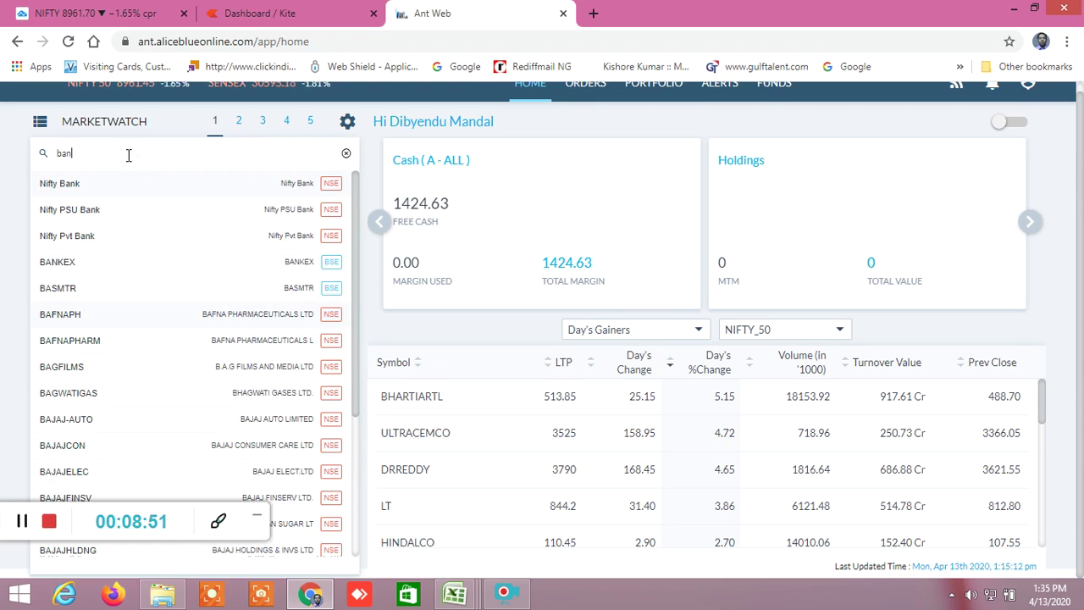
type("knift")
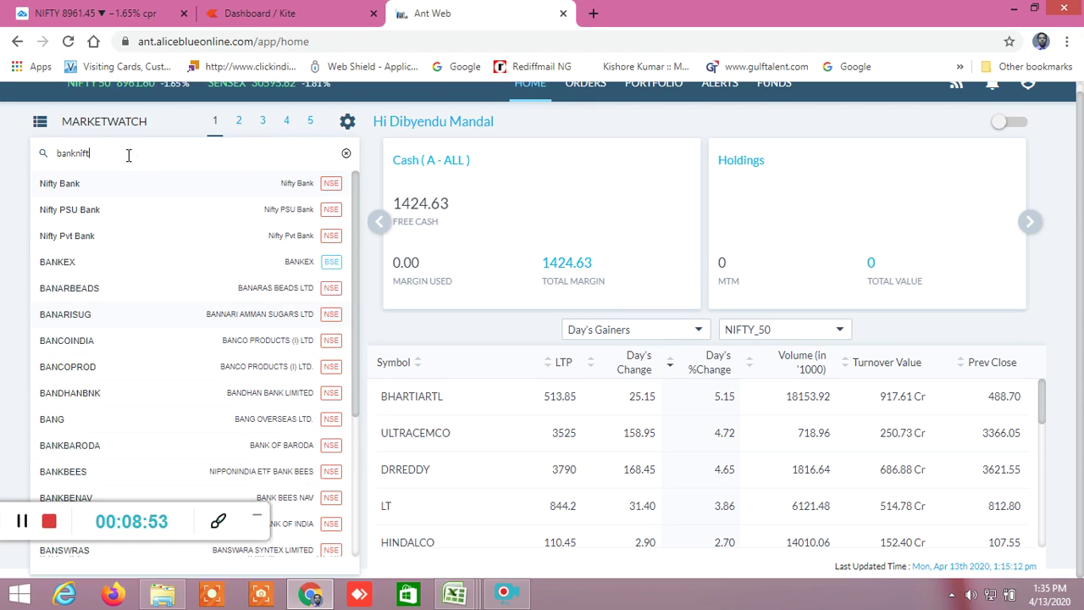
type("y 184")
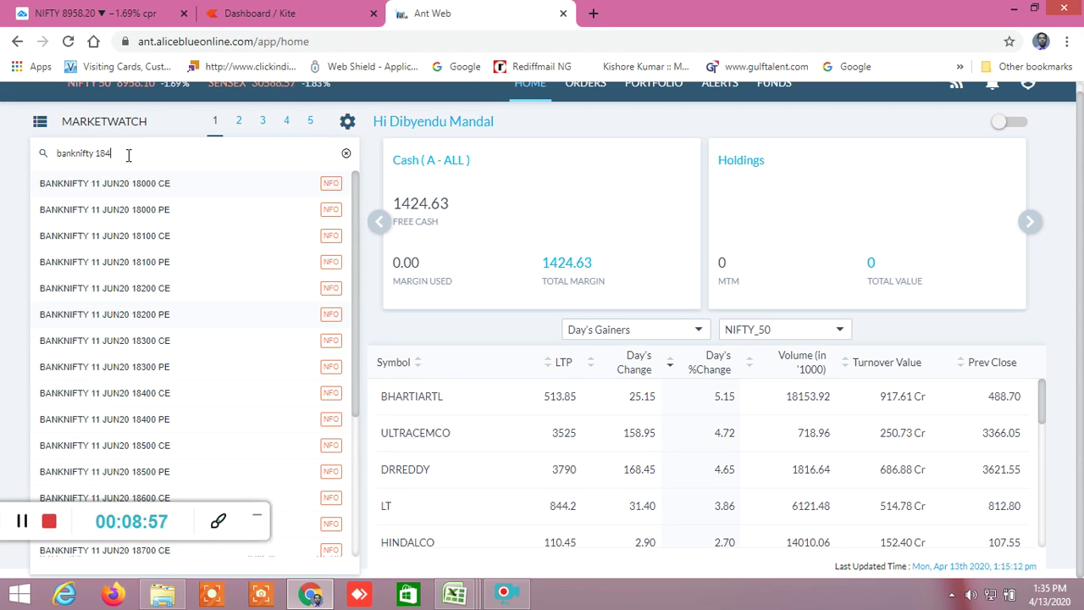
type("00")
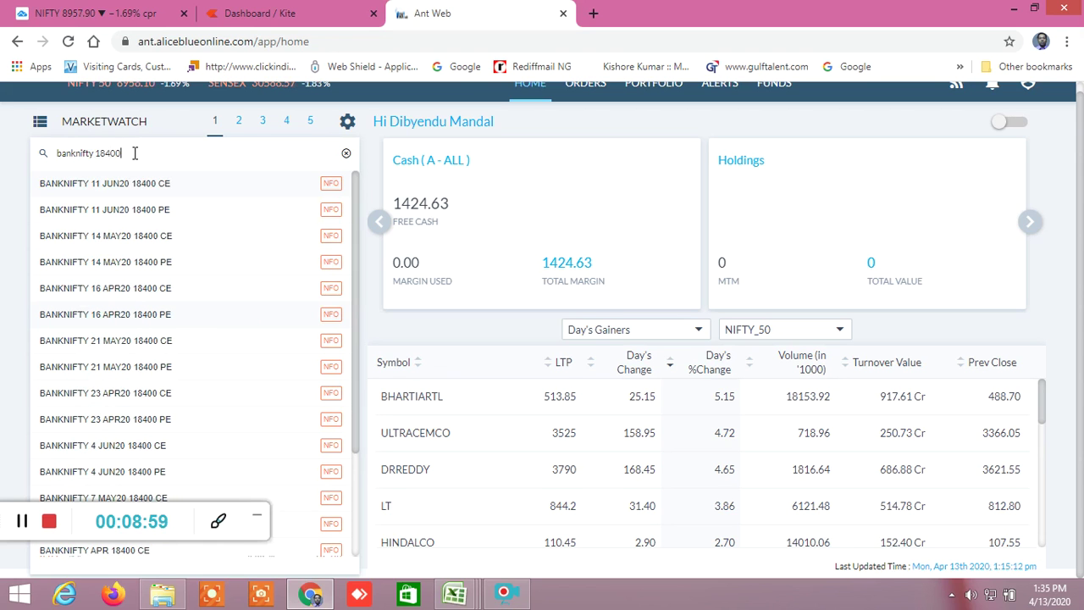
left_click(133, 213)
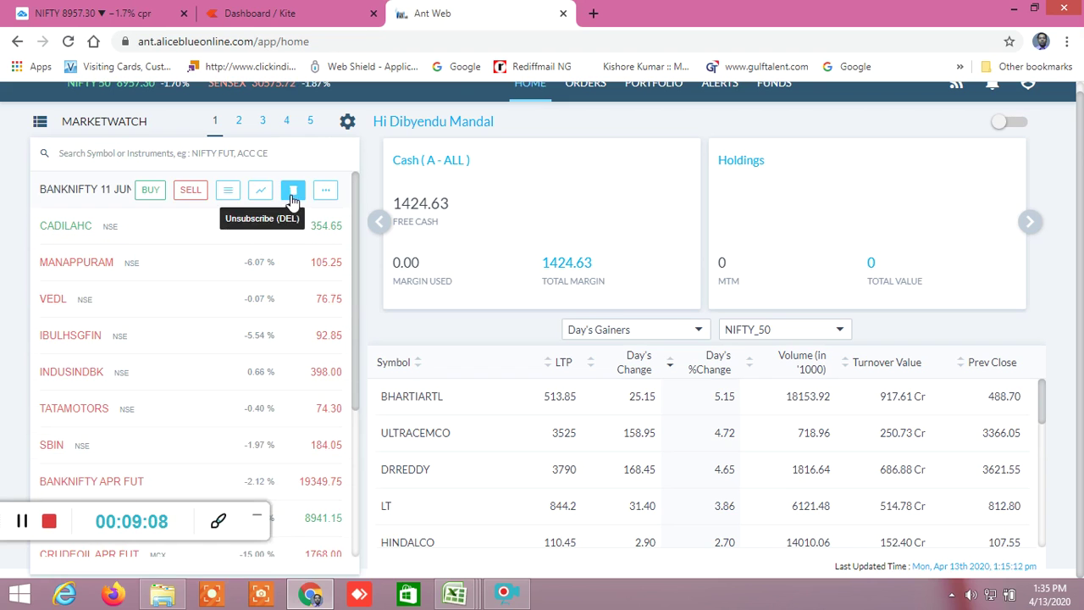
- Search for "banknifty 18400" again and add the BANKNIFTY 16 APR20 18400 PE contract to the marketwatch
left_click(138, 153)
type("b")
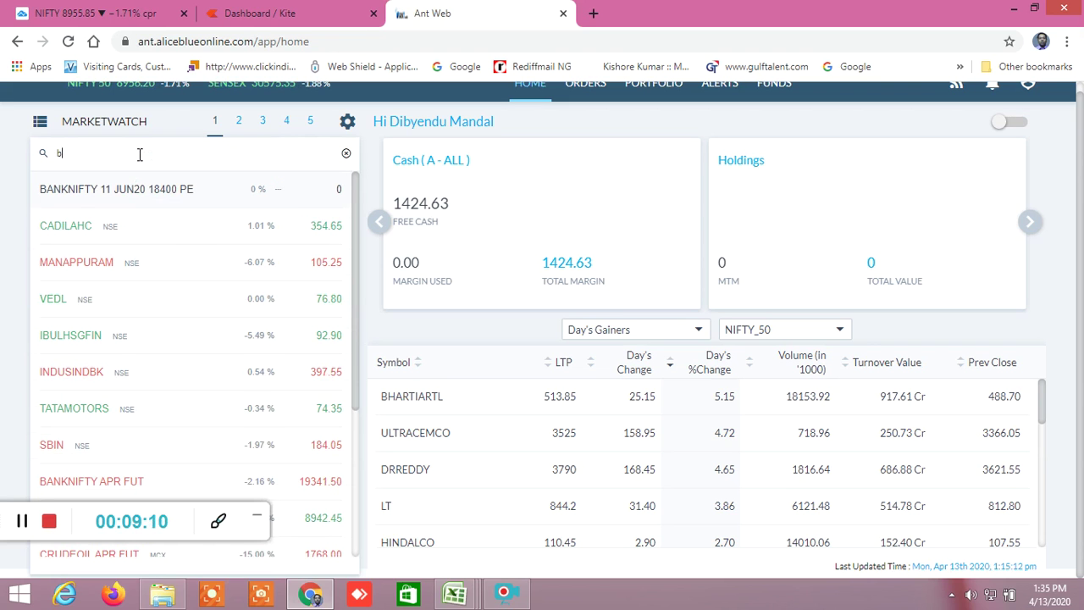
type("ank")
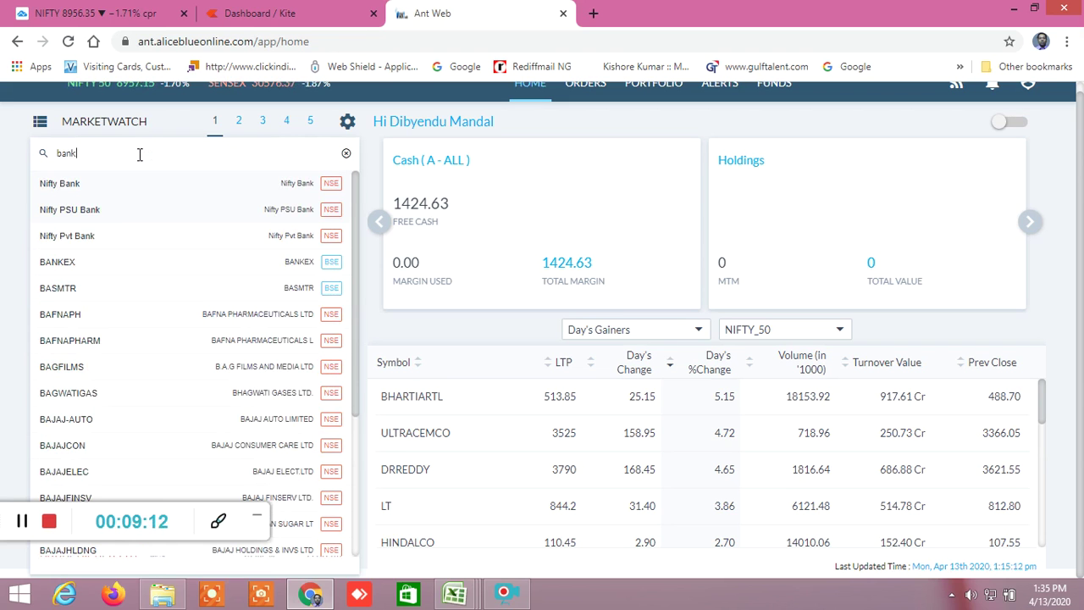
type("nifty")
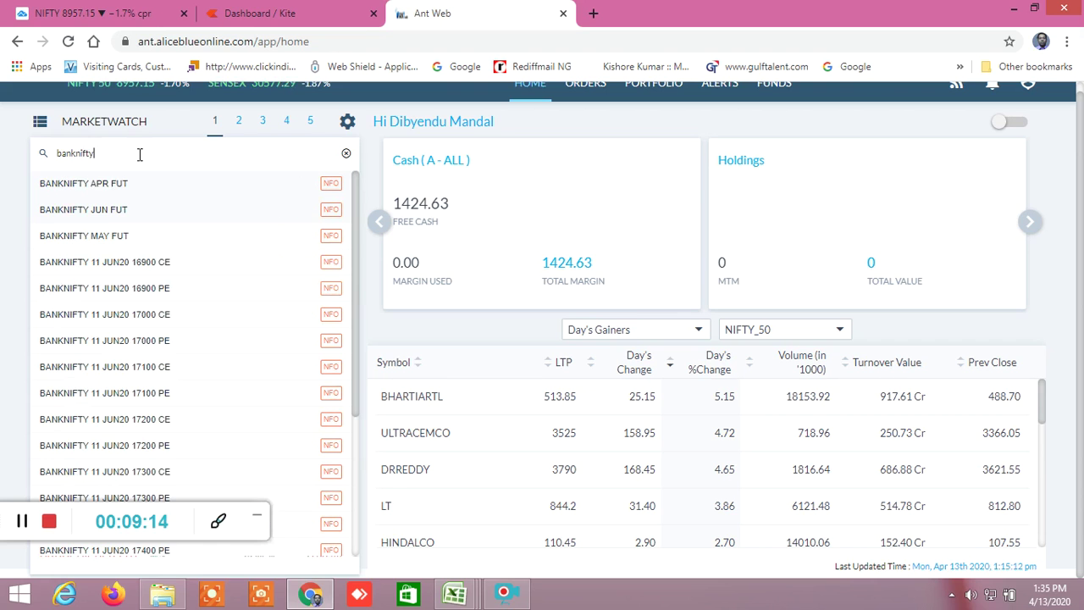
type(" 18")
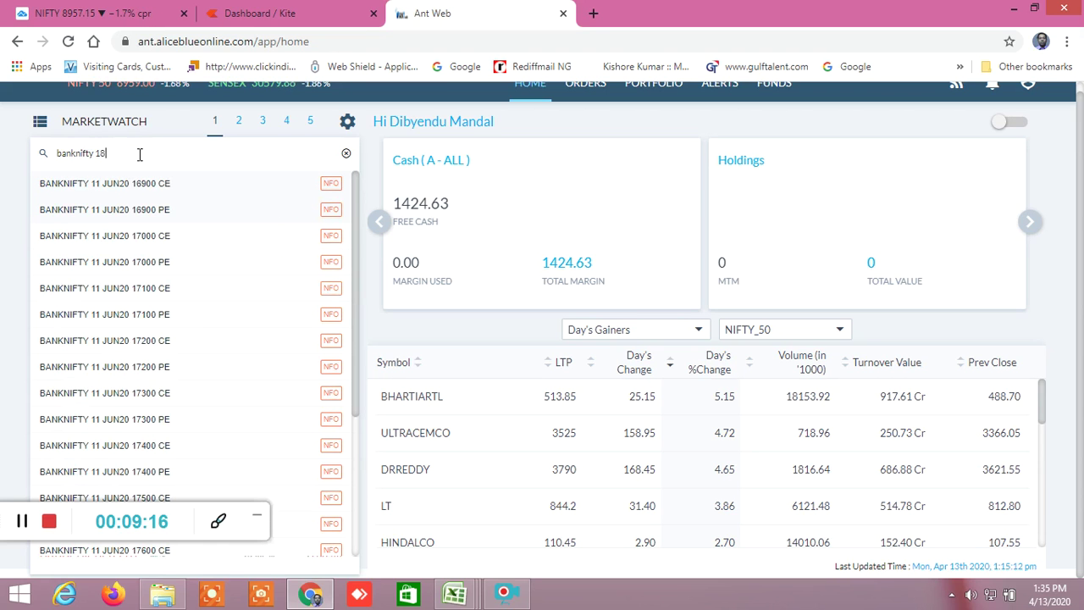
type("400")
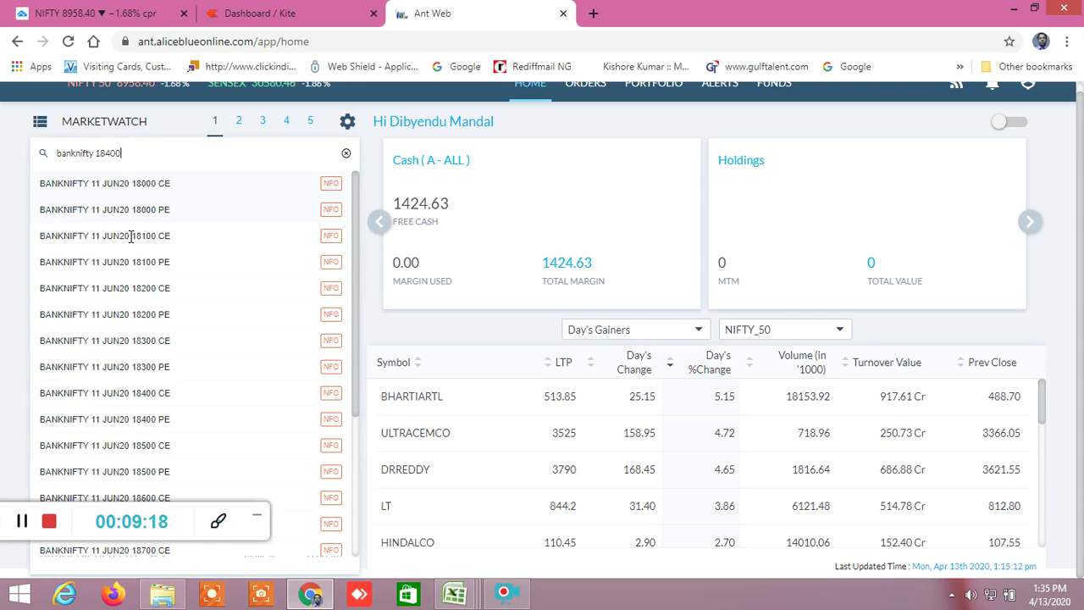
scroll(136, 318, "down", 2)
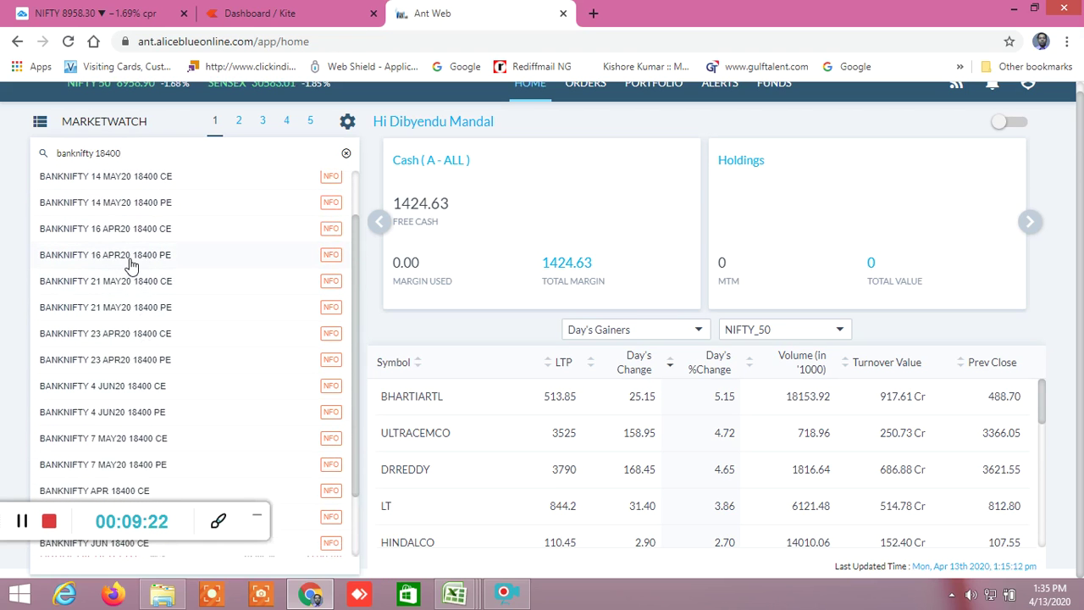
left_click(132, 266)
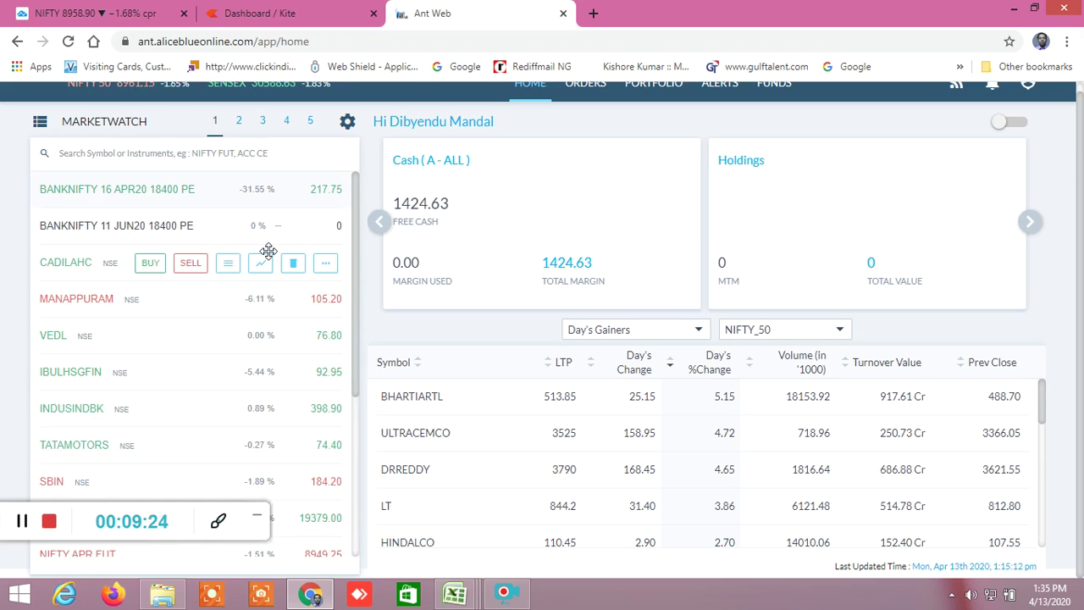
- Remove the BANKNIFTY 16 APR20 18400 PE and BANKNIFTY 11 JUN20 18400 PE options from the marketwatch
mouse_move(302, 201)
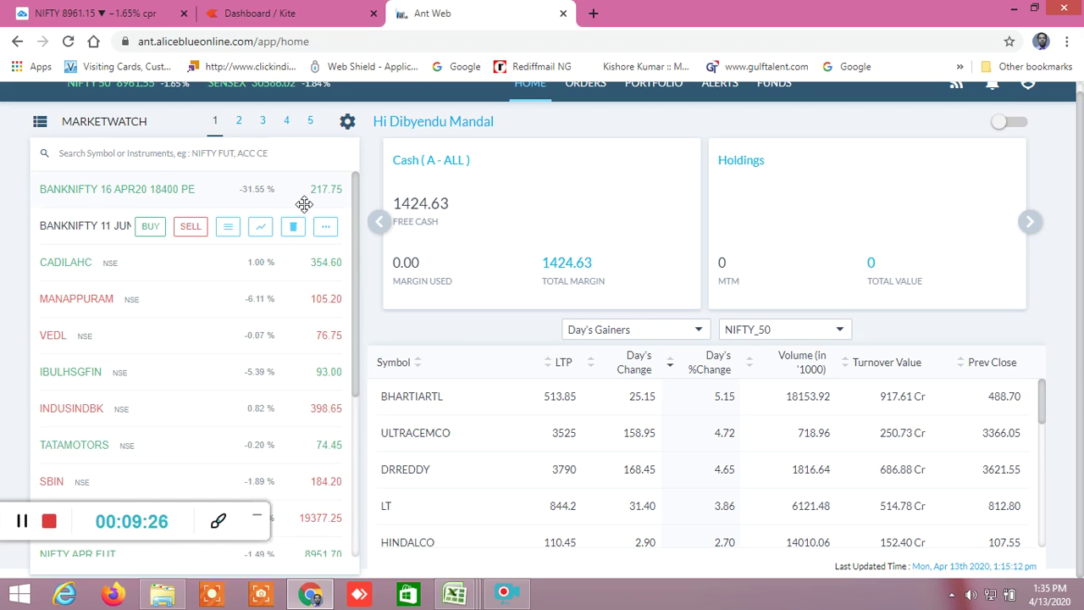
left_click(294, 196)
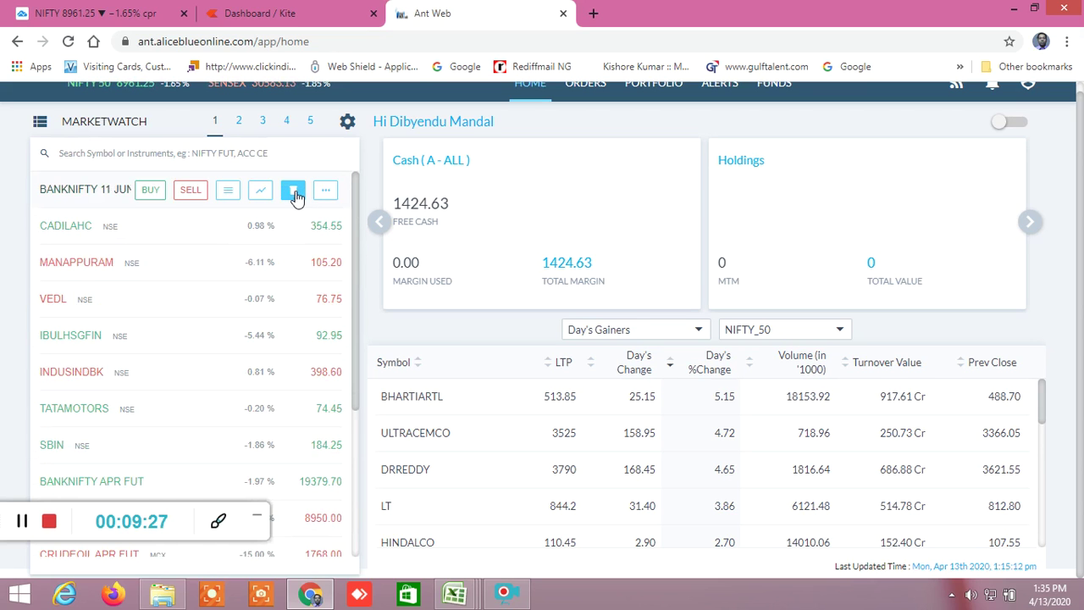
left_click(137, 154)
mouse_move(294, 194)
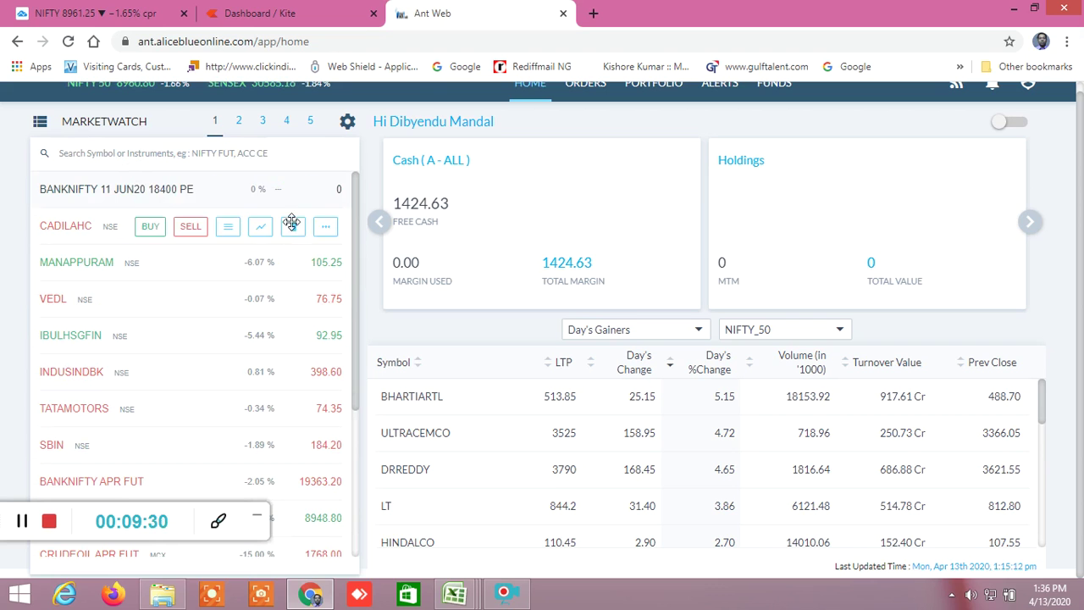
left_click(294, 194)
- Search for "banknifty 18300" and add the BANKNIFTY 16 APR20 18300 PE option to the marketwatch
left_click(167, 158)
type("ba")
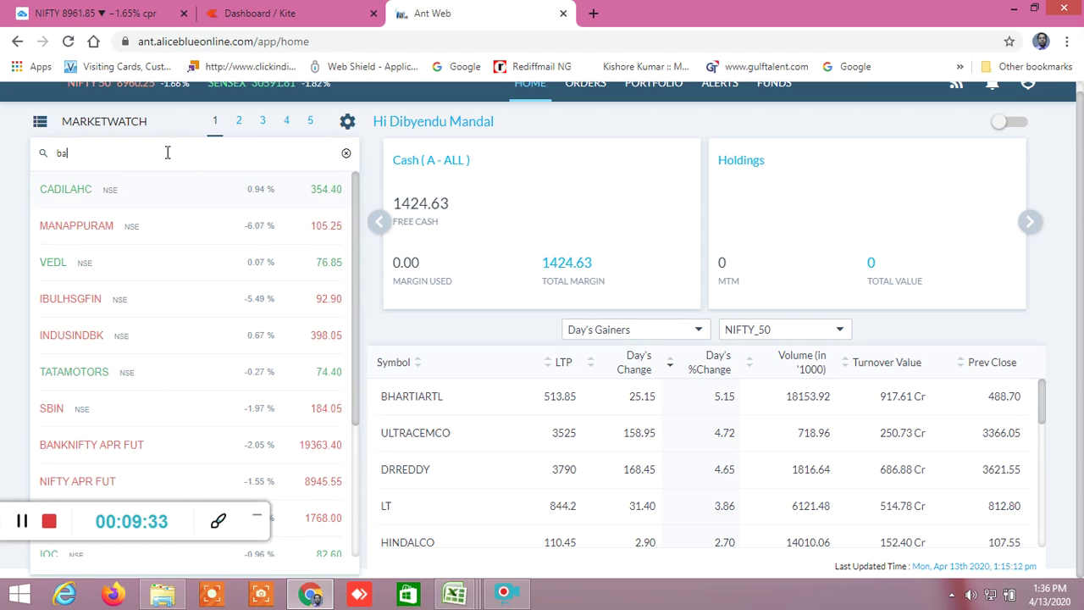
type("nknifty 183")
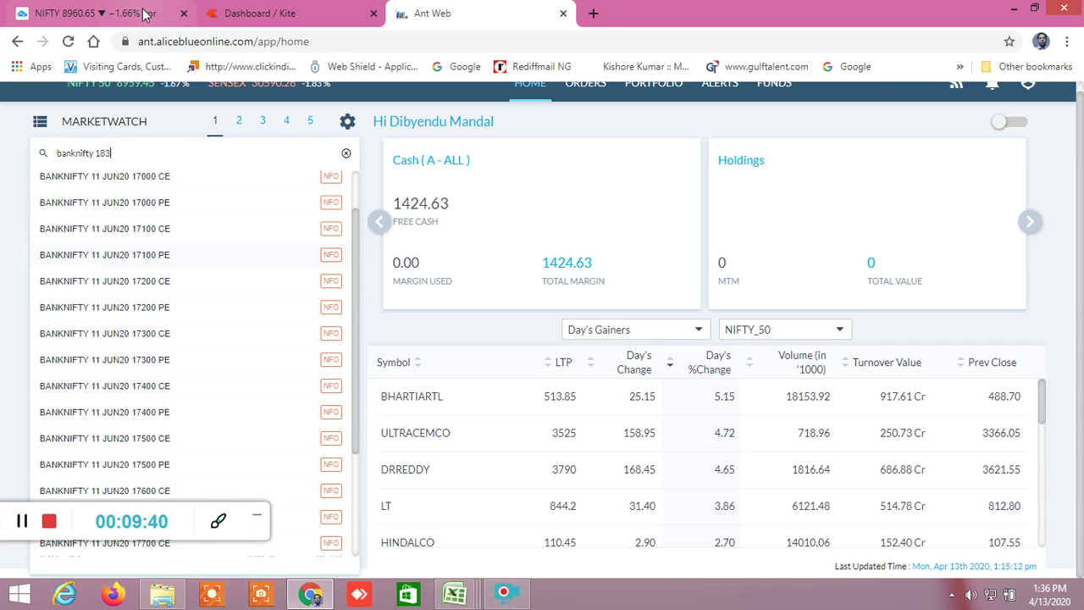
type("00")
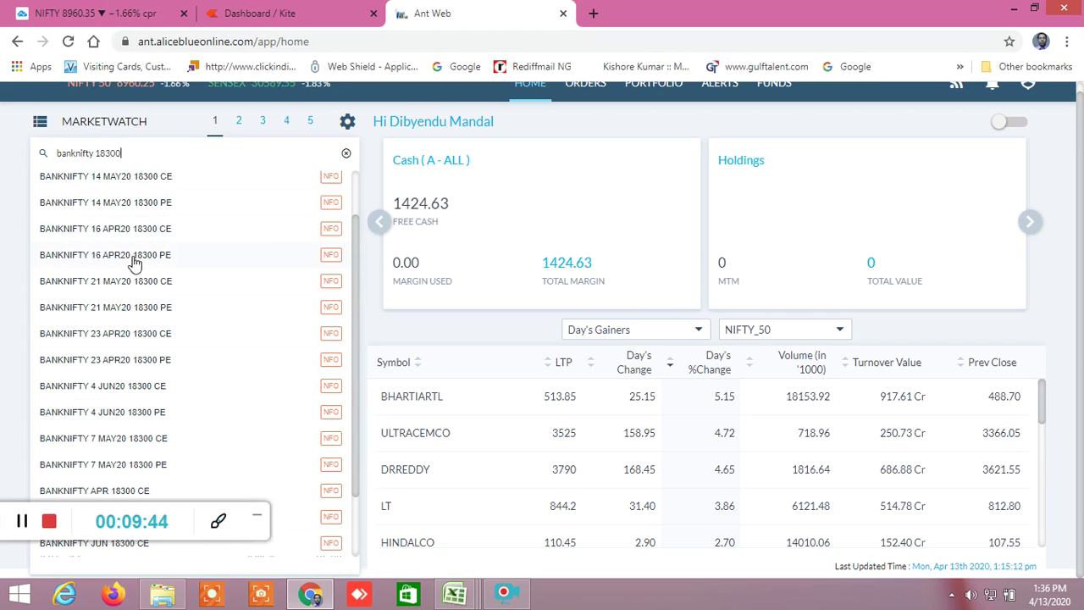
left_click(133, 255)
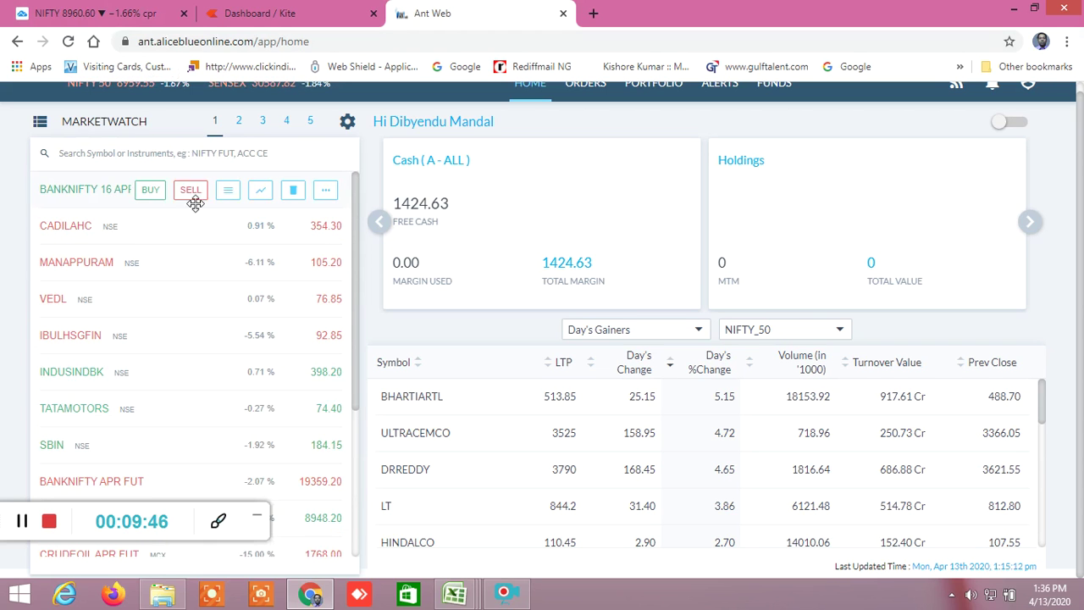
- Place a regular MIS limit buy order for 20 BANKNIFTY 16 APR20 18300 PE at a price of 198.6
left_click(149, 194)
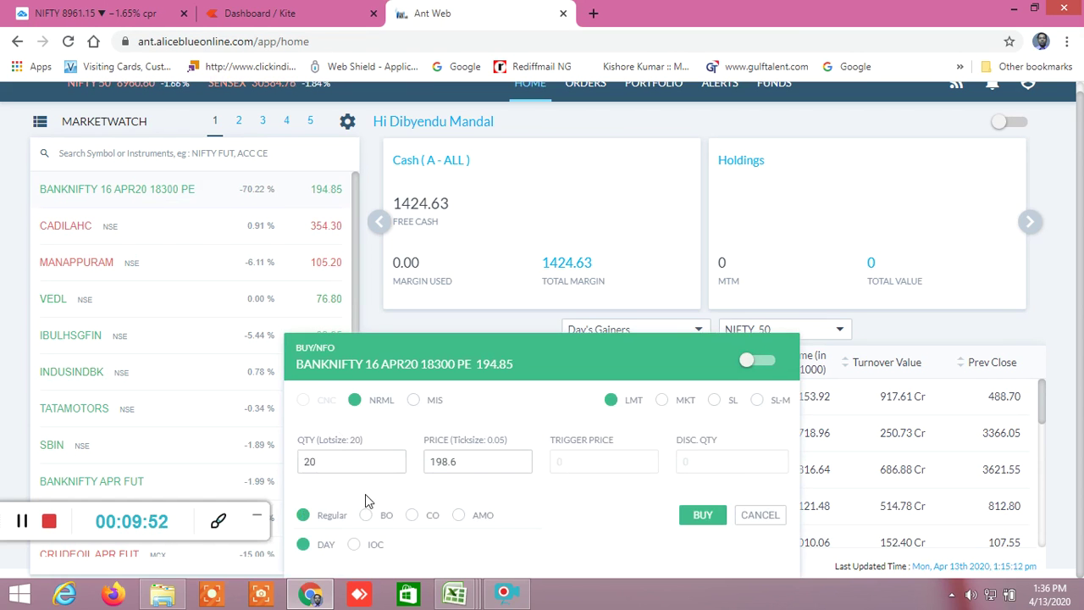
left_click(413, 407)
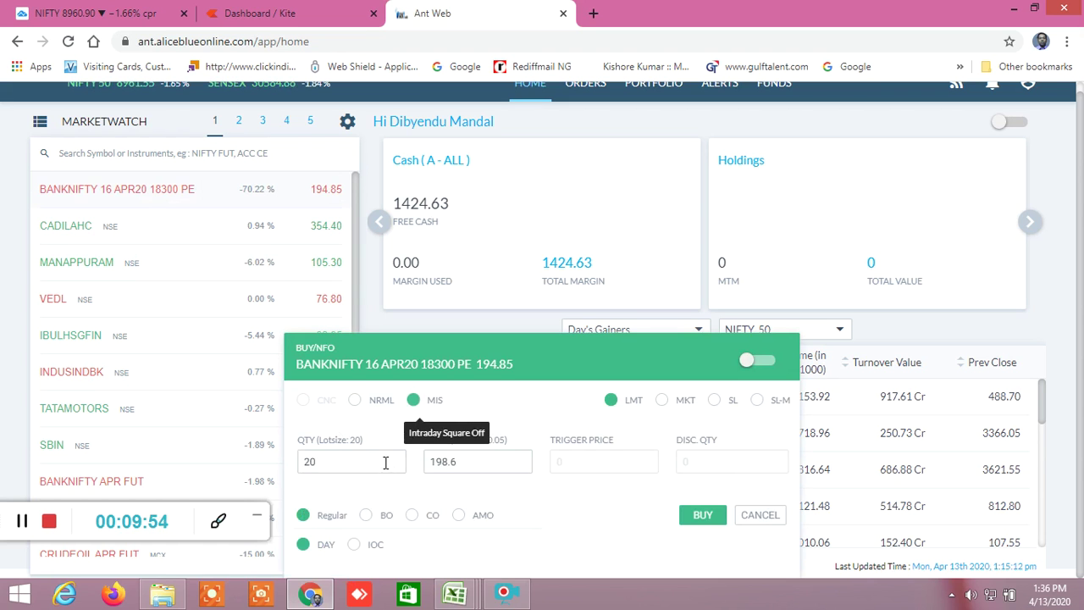
left_click(702, 517)
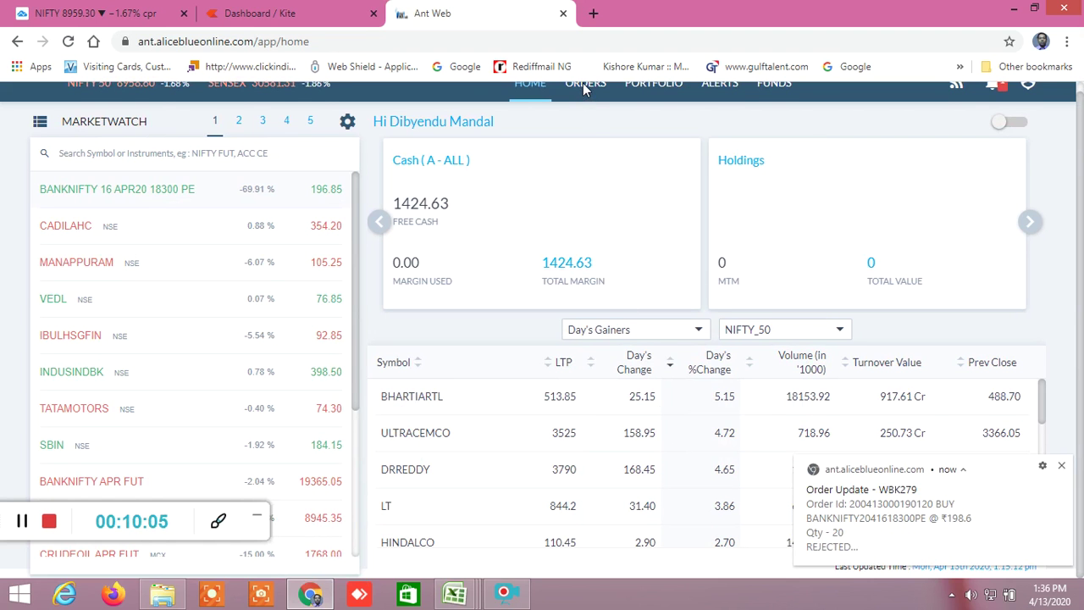
- Check the status and details of the BANKNIFTY 18300 PE buy order in the completed orders and dismiss the order notification
scroll(582, 89, "up", 1)
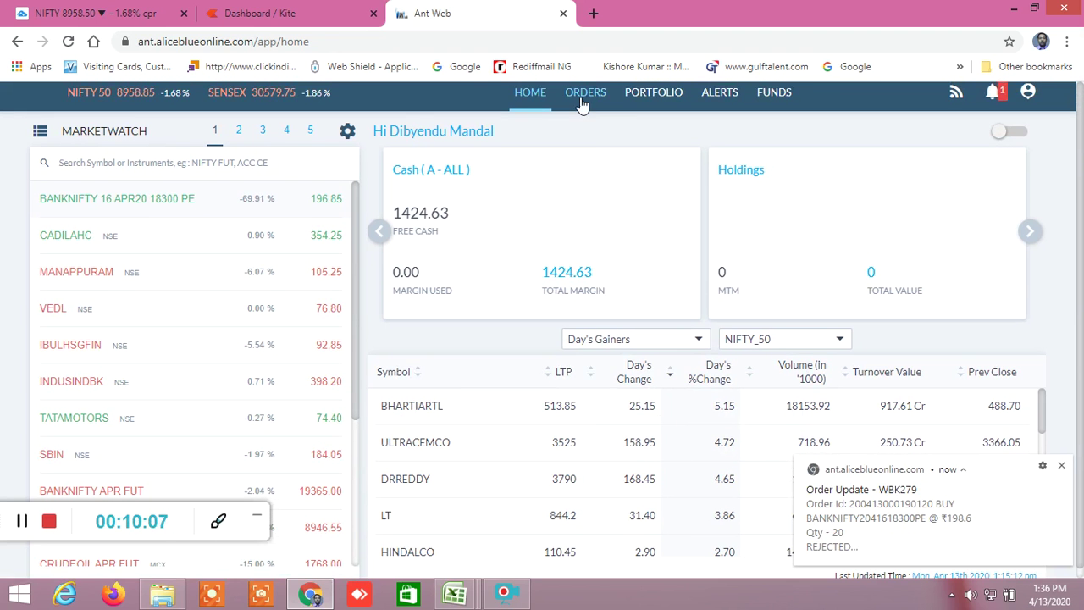
left_click(580, 96)
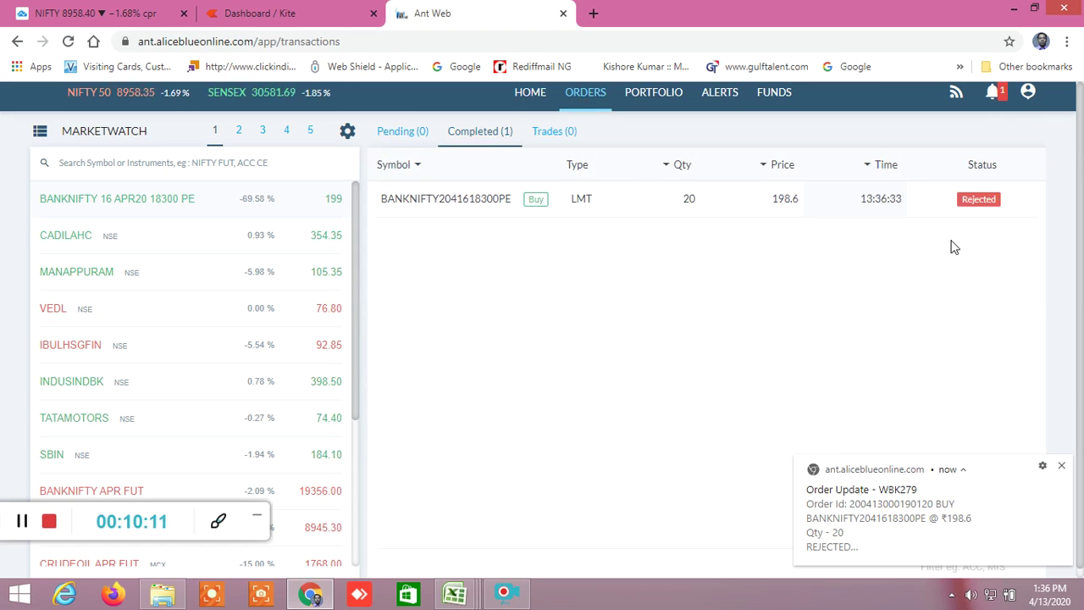
left_click(976, 211)
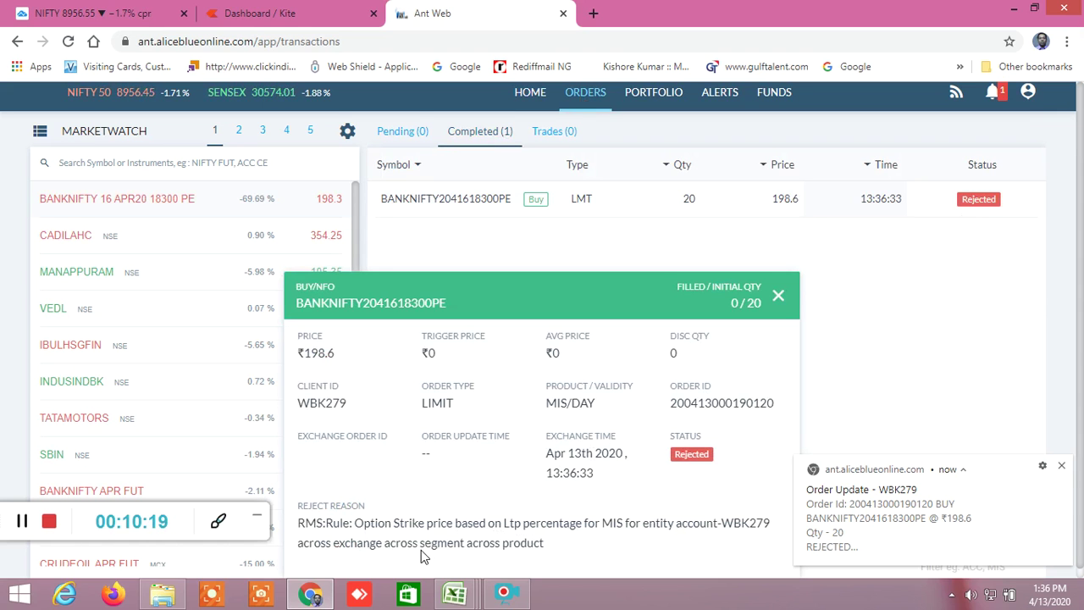
left_click(779, 301)
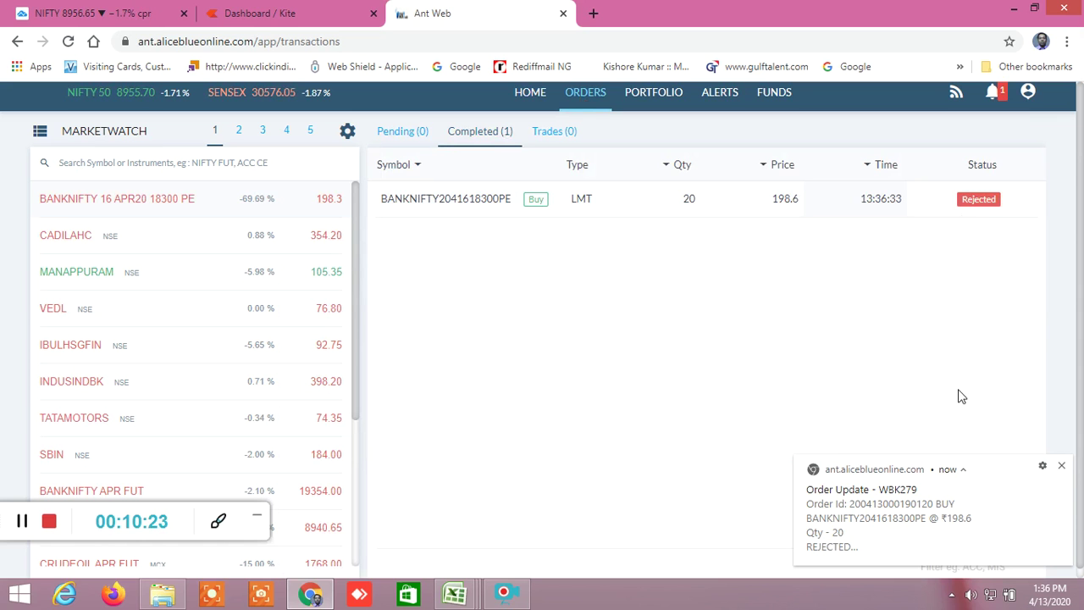
left_click(1062, 469)
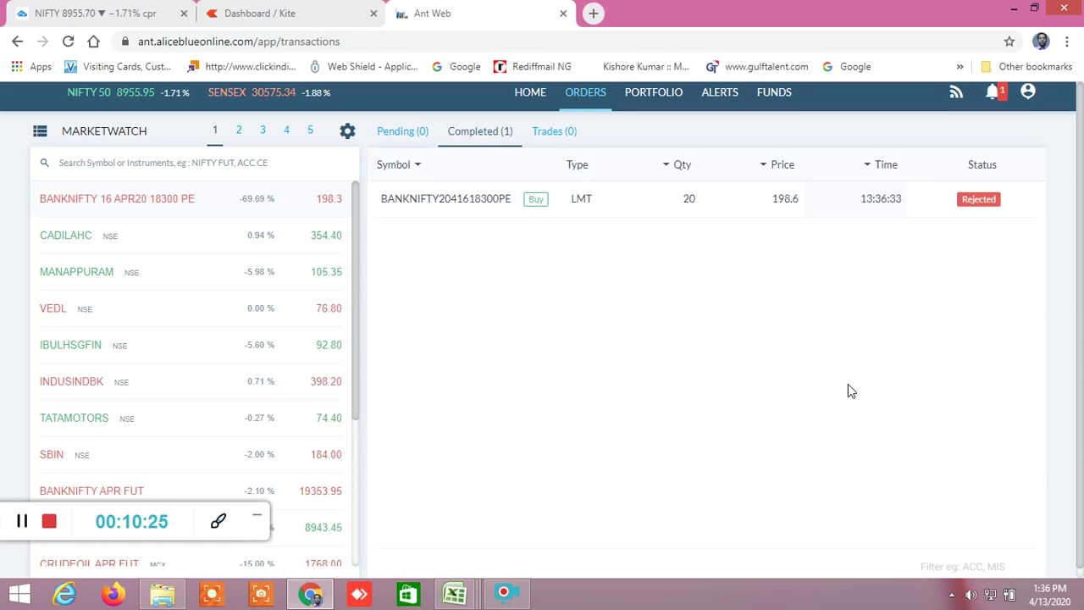
- Check the portfolio positions and show the market depth of VEDL in the marketwatch
left_click(646, 98)
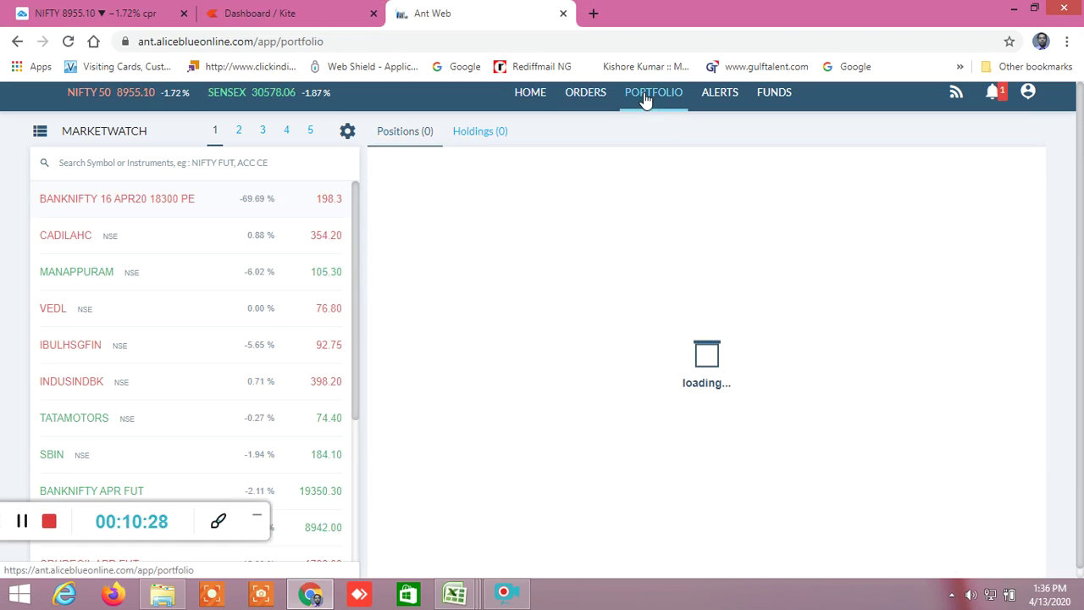
mouse_move(249, 317)
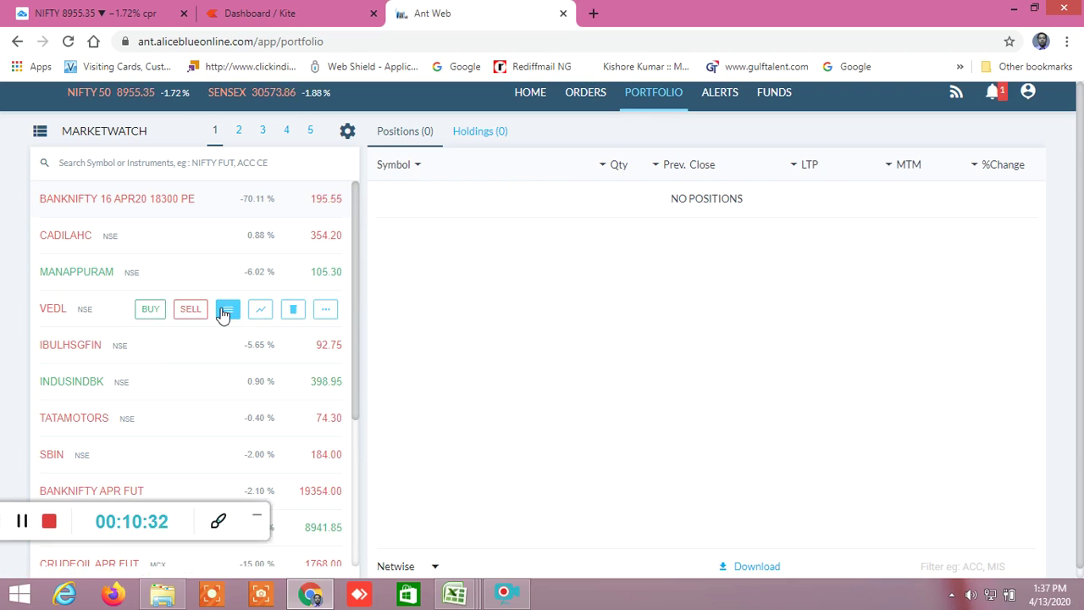
left_click(225, 312)
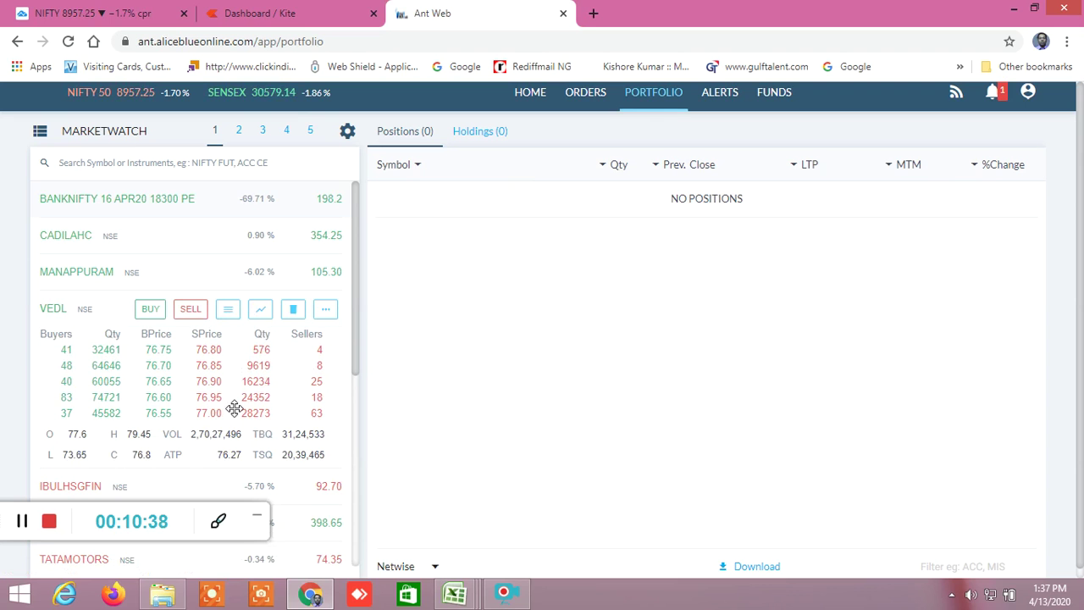
scroll(235, 409, "down", 1)
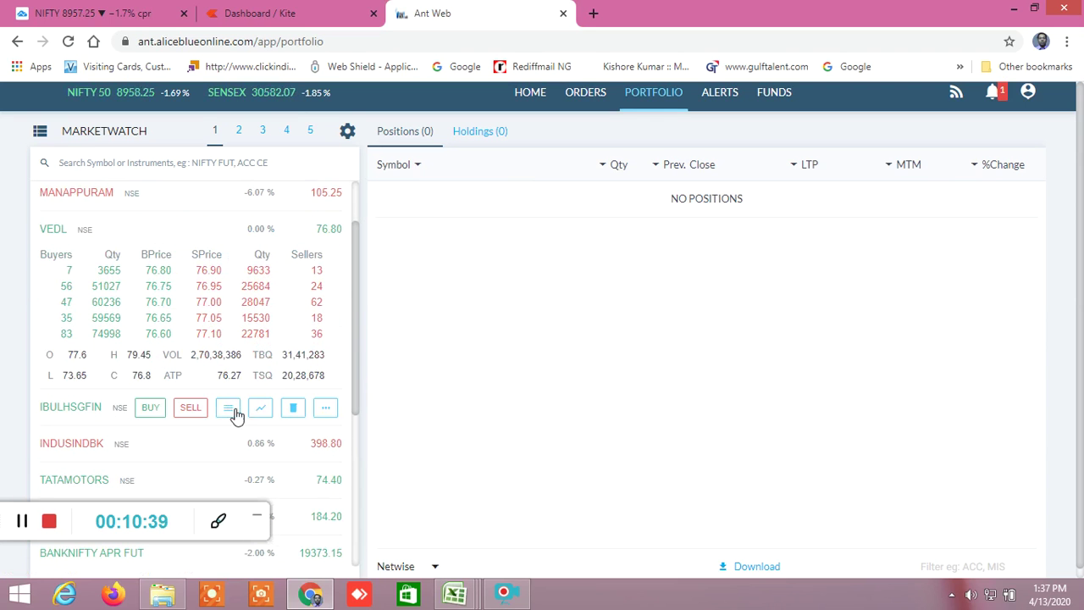
scroll(234, 353, "up", 1)
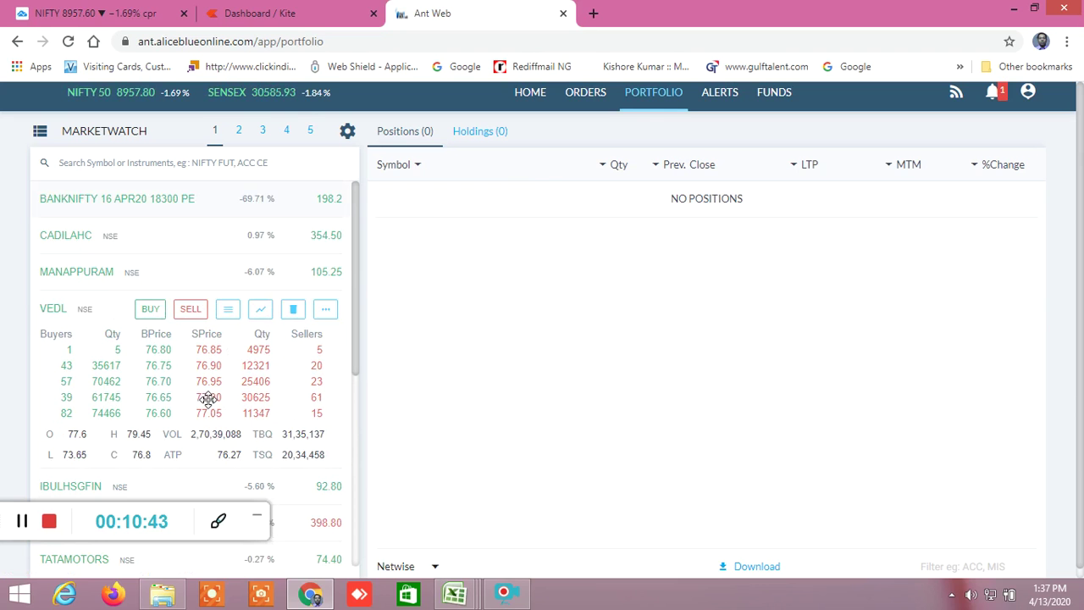
- Switch to the Nifty chart in TradingView and change it to candles with a 15-minute interval
left_click(93, 16)
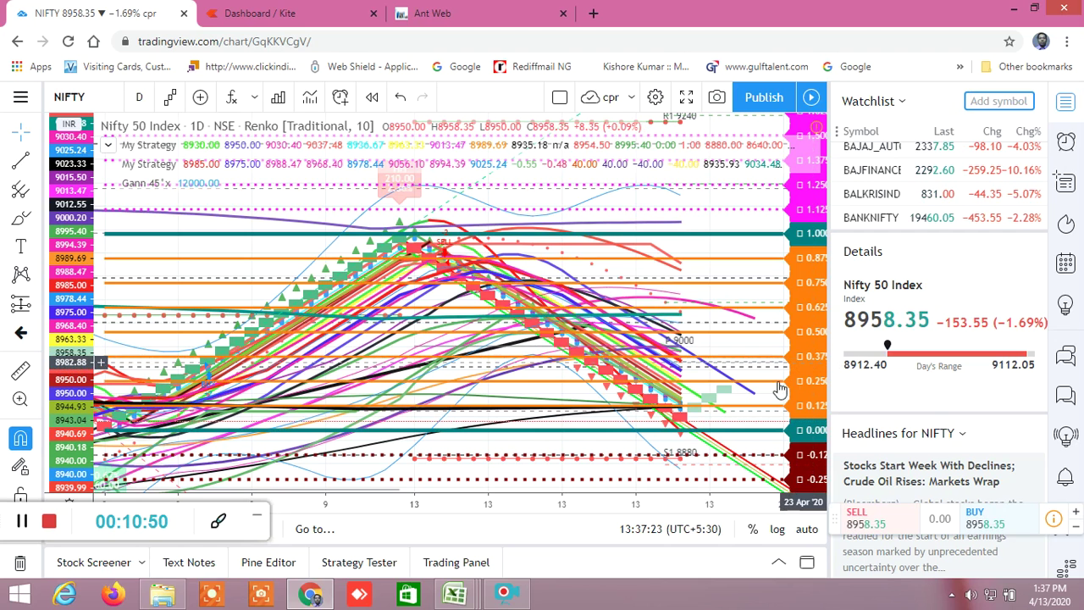
left_click(140, 99)
left_click(139, 100)
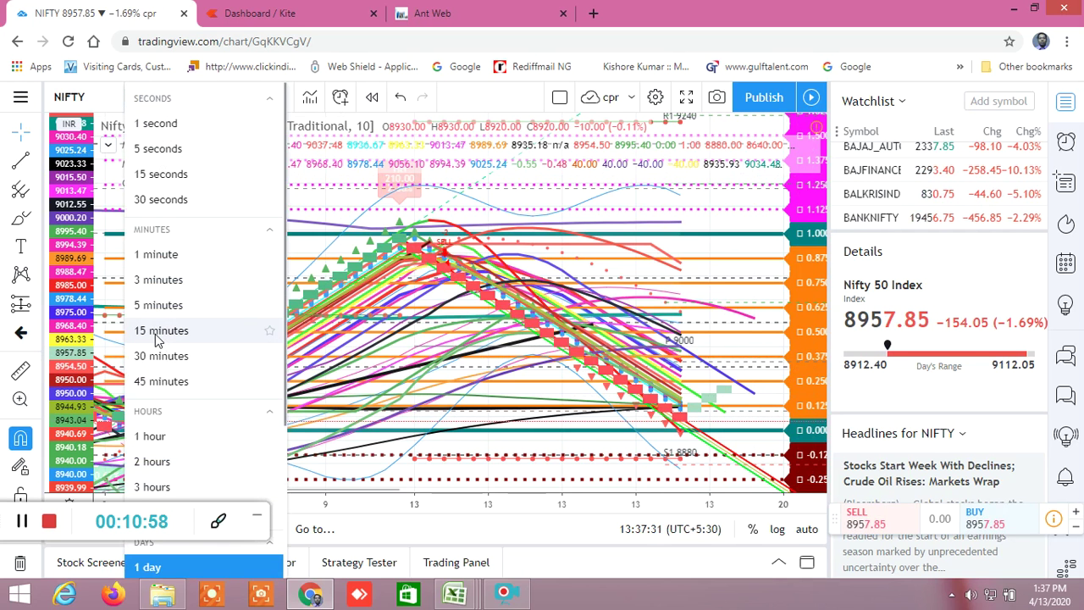
left_click(156, 332)
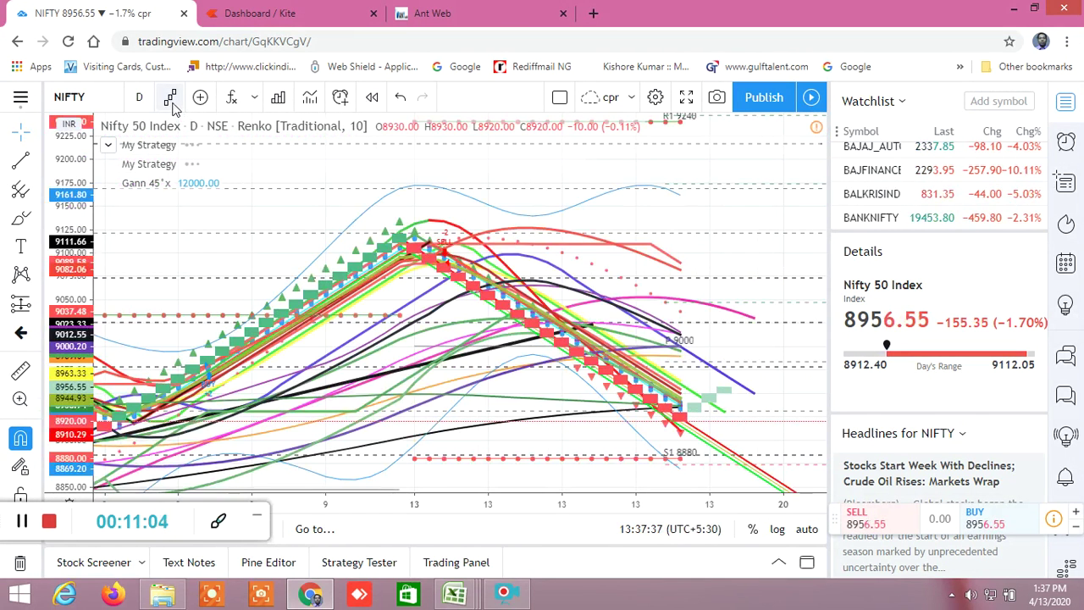
left_click(171, 98)
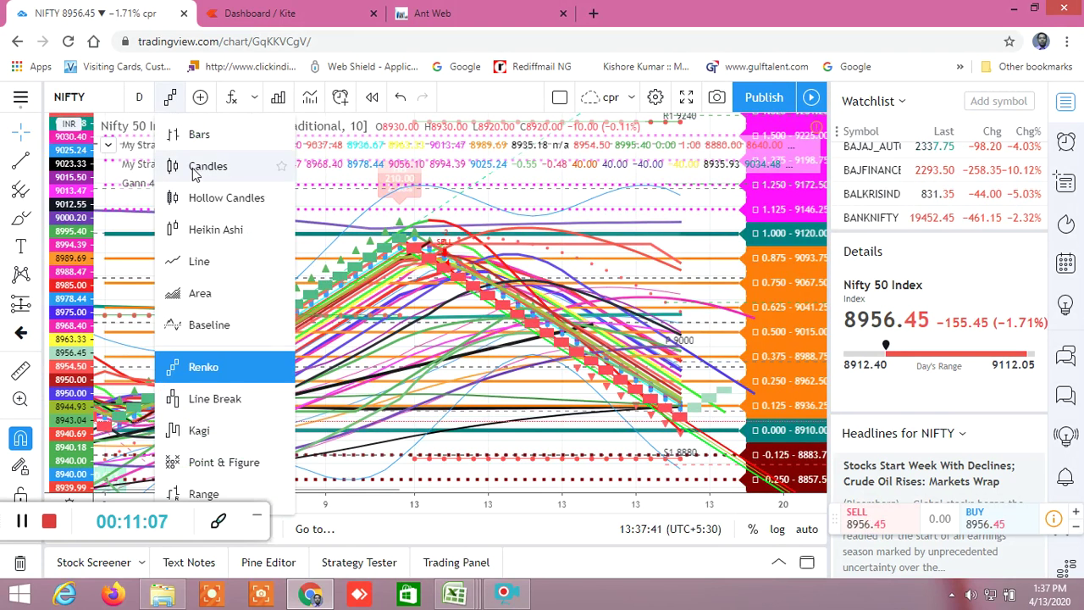
left_click(144, 100)
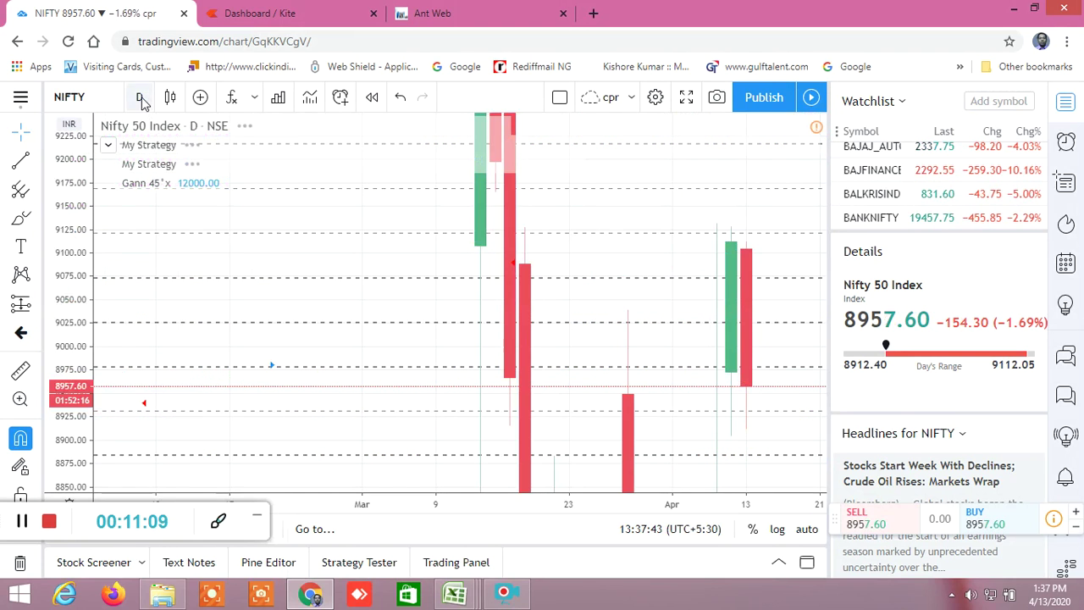
left_click(142, 99)
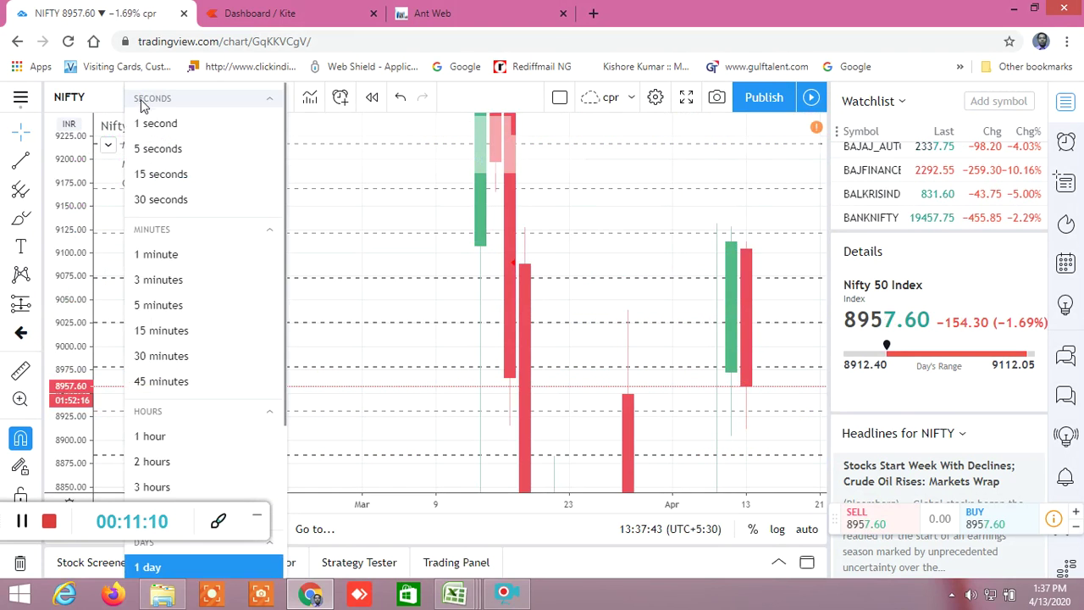
left_click(163, 331)
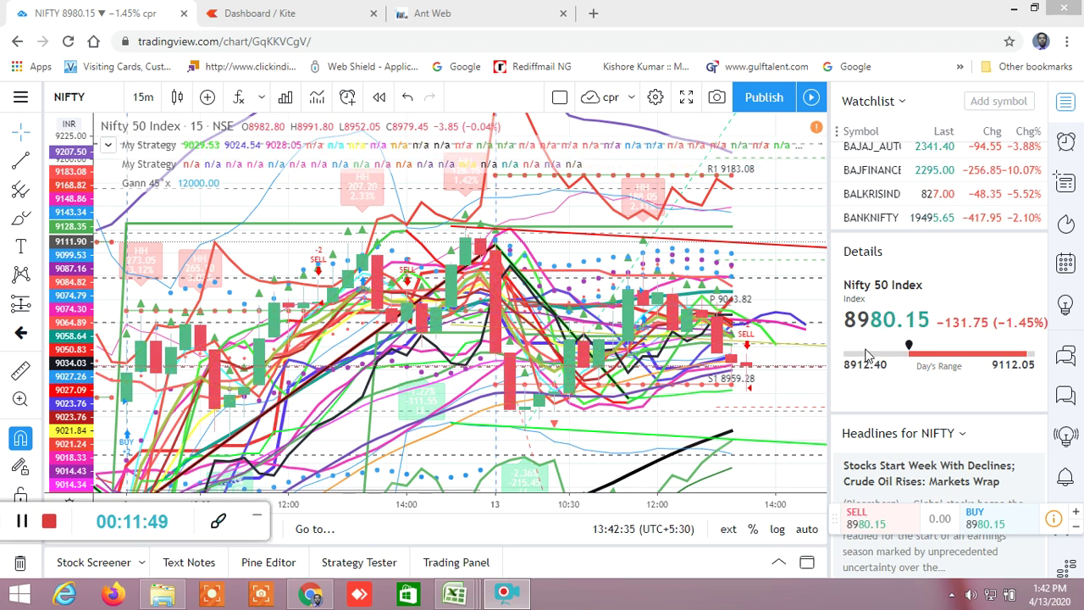
- Load the BANKNIFTY chart from the watchlist and stretch its price scale until the latest 15-minute candles and pivot levels are readable
left_click(873, 218)
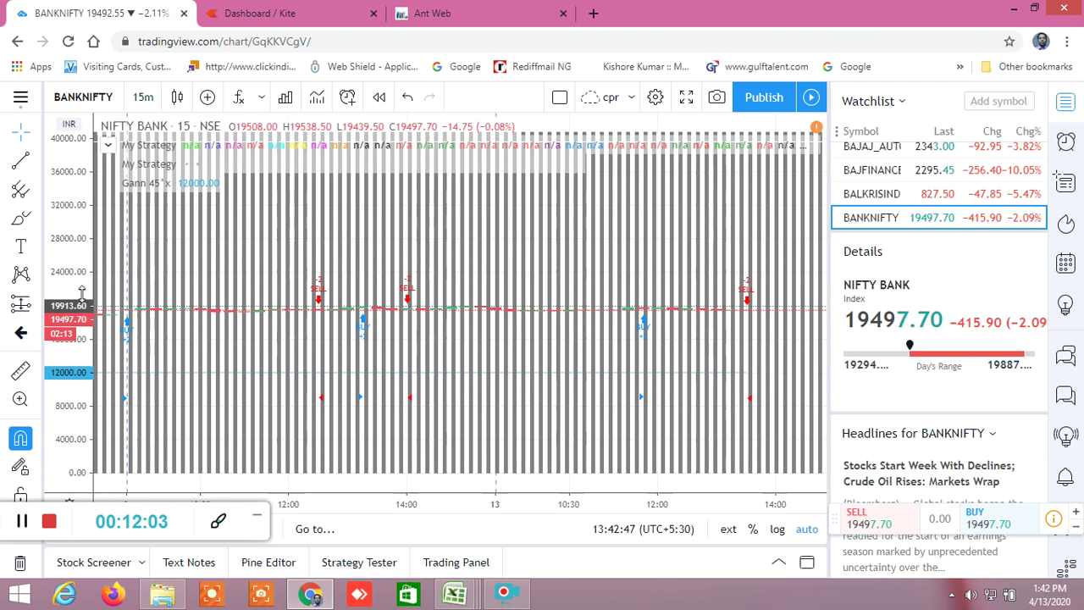
left_click_drag(72, 287, 72, 296)
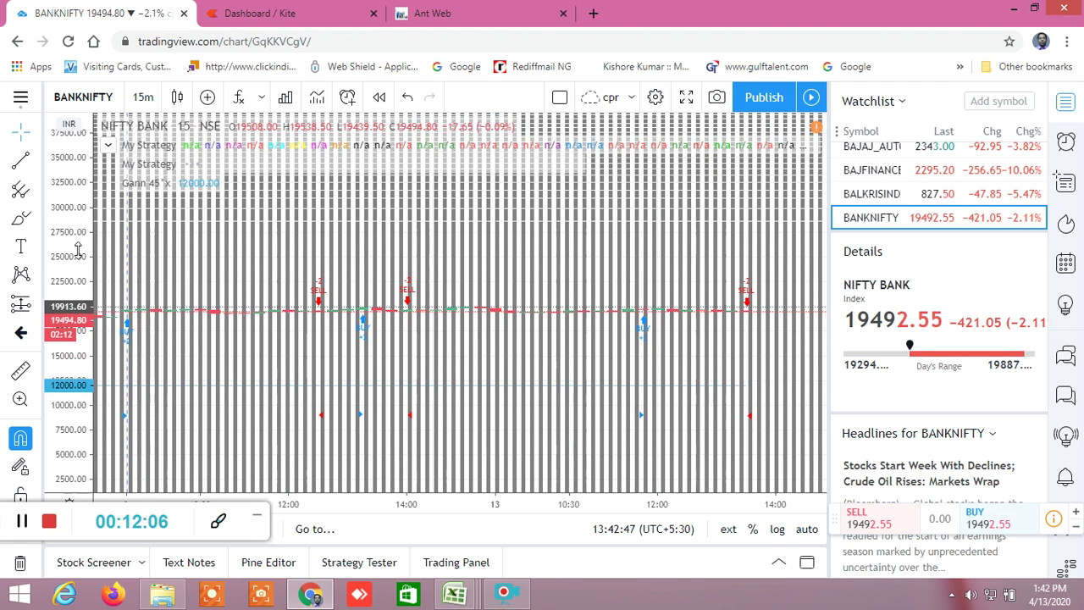
left_click_drag(76, 268, 77, 315)
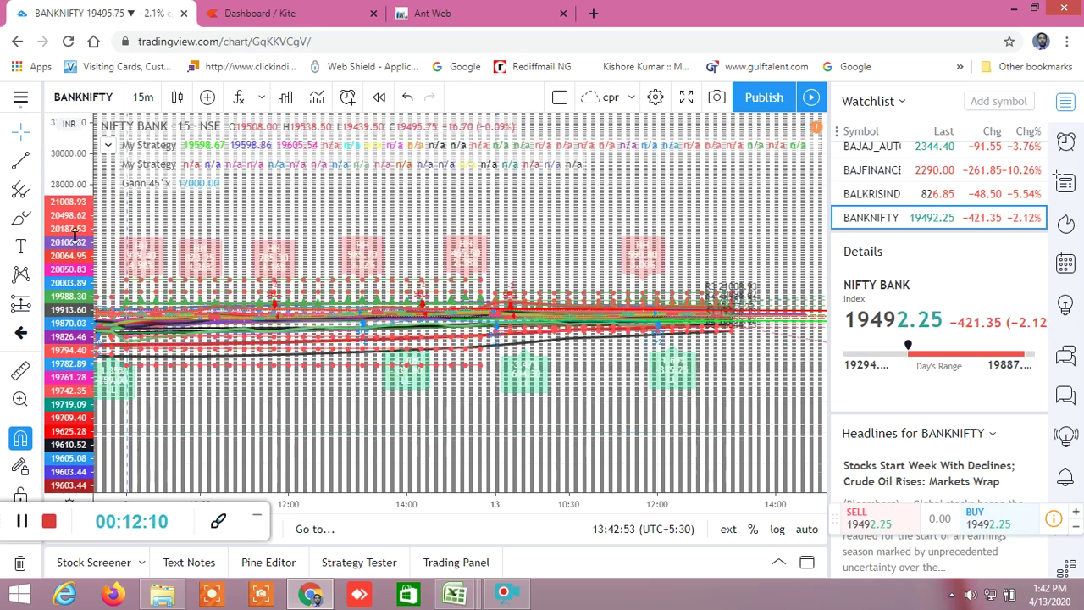
left_click_drag(74, 232, 73, 196)
left_click_drag(59, 276, 68, 330)
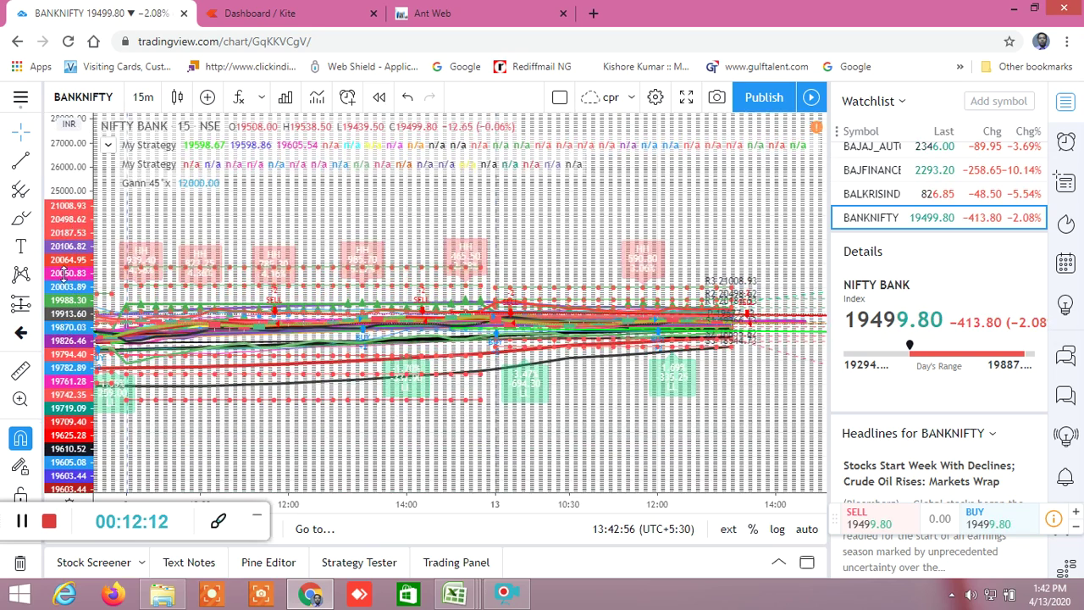
left_click_drag(75, 177, 73, 338)
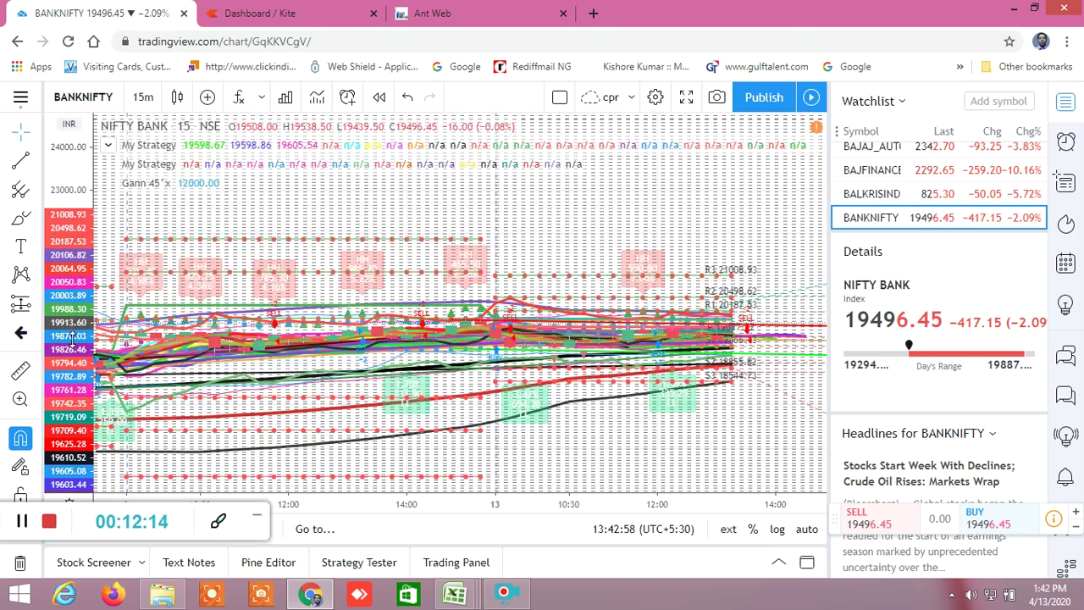
left_click_drag(88, 195, 88, 161)
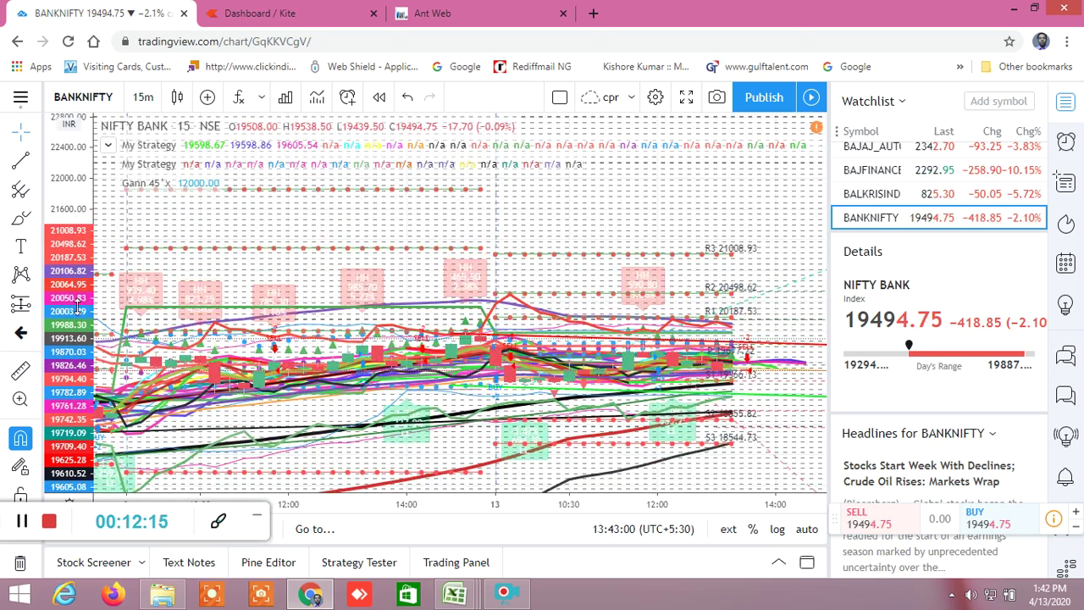
left_click_drag(72, 352, 72, 187)
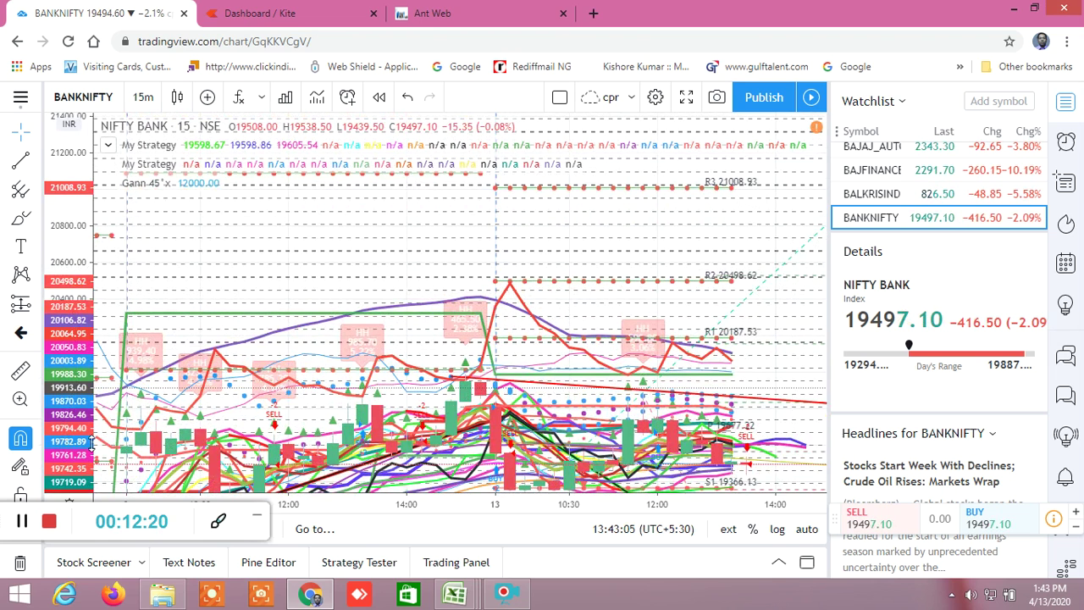
left_click_drag(74, 372, 75, 314)
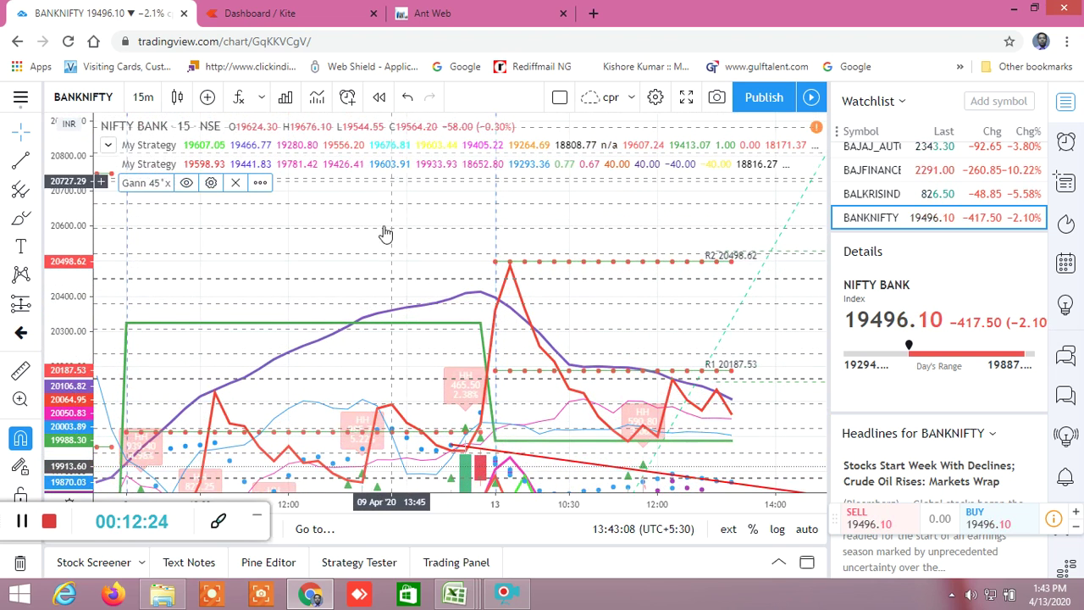
left_click_drag(378, 199, 370, 128)
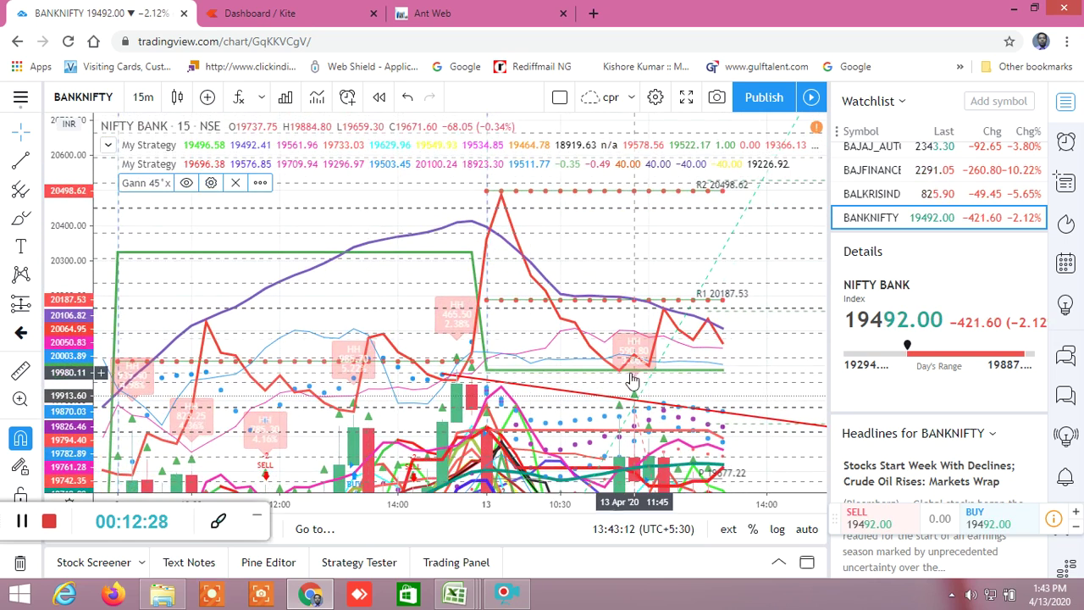
left_click_drag(617, 317, 591, 233)
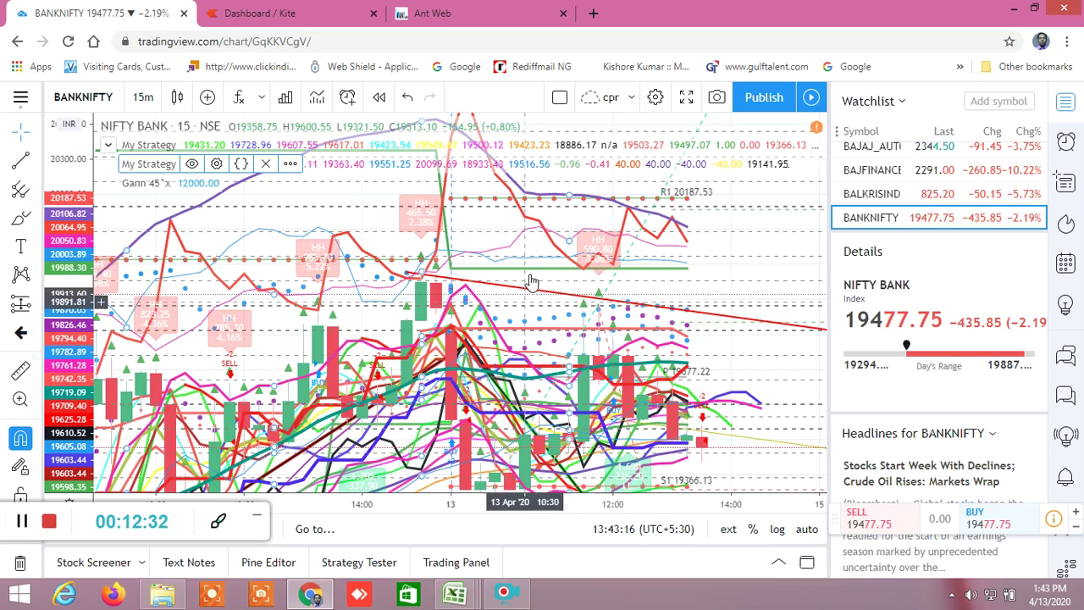
left_click_drag(526, 264, 508, 190)
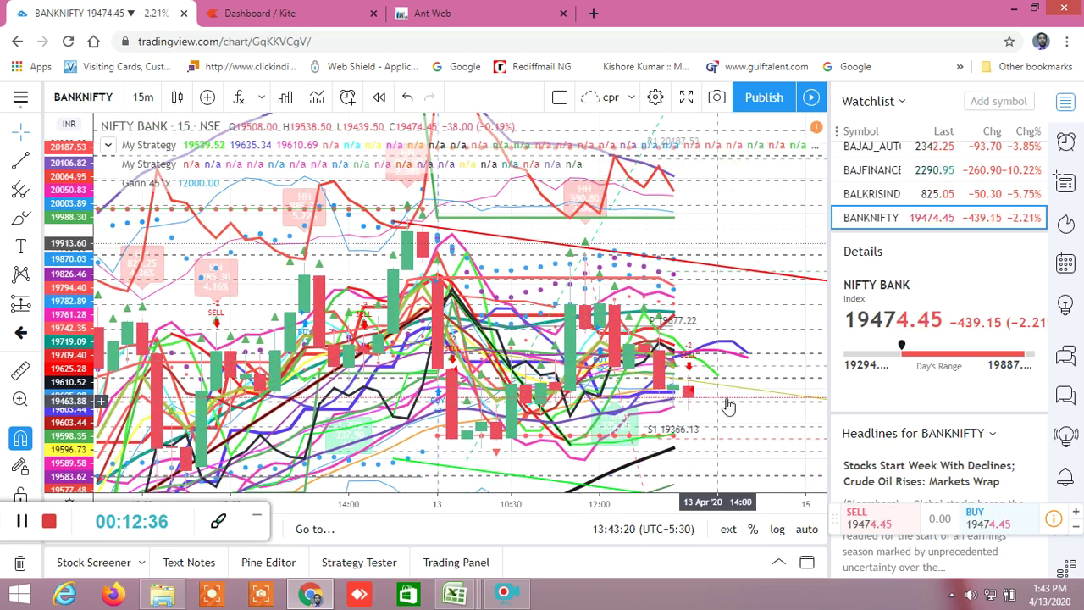
- Look through the watchlist down to its last symbols, find NIFTY and load its 15-minute chart
scroll(905, 216, "down", 3)
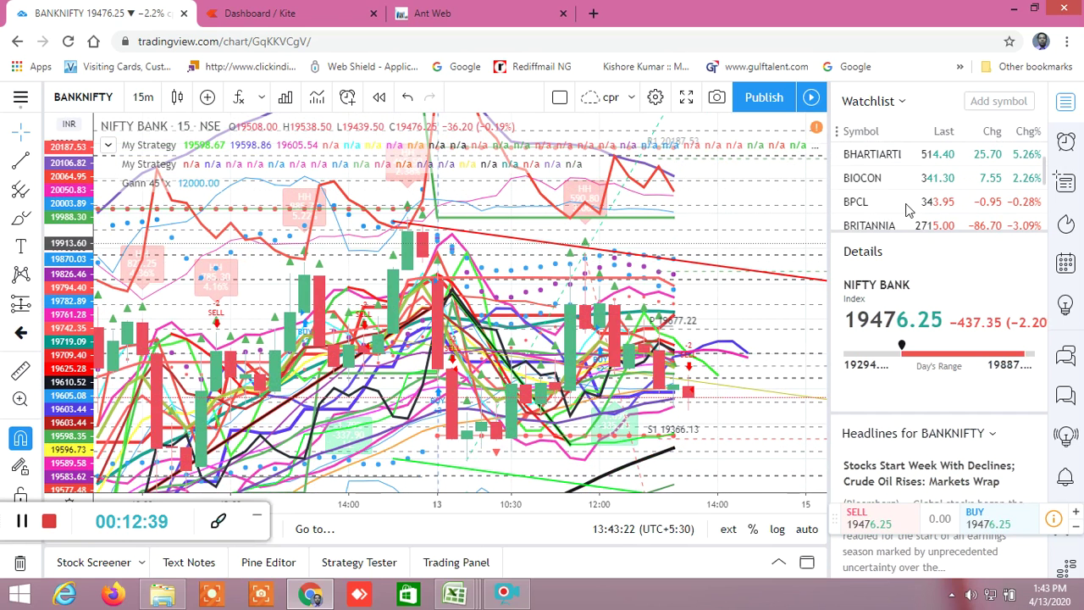
scroll(902, 209, "down", 3)
scroll(900, 207, "down", 3)
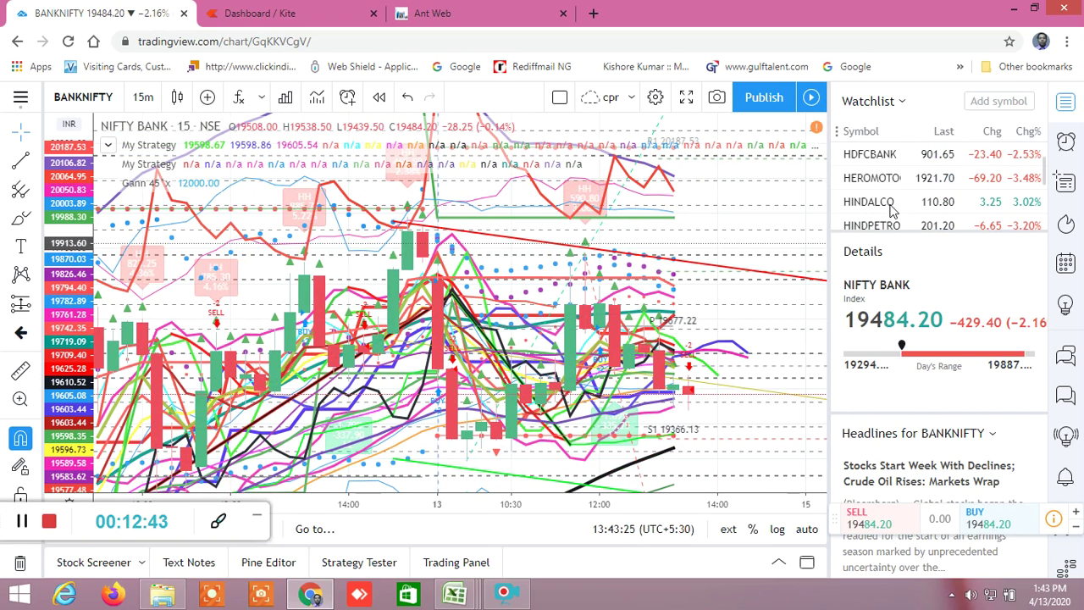
scroll(892, 210, "down", 3)
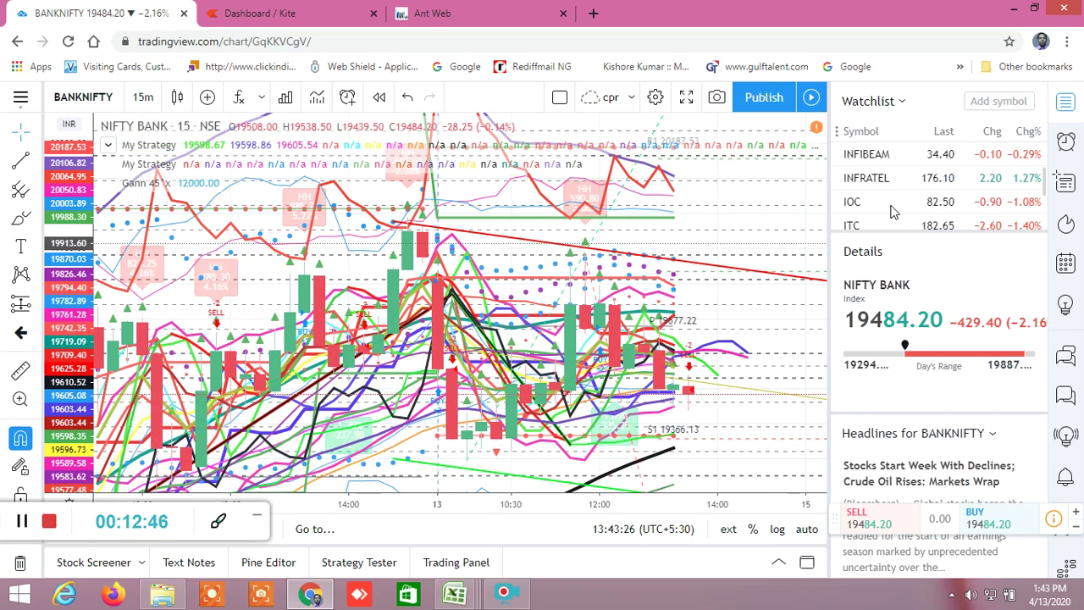
scroll(886, 212, "down", 3)
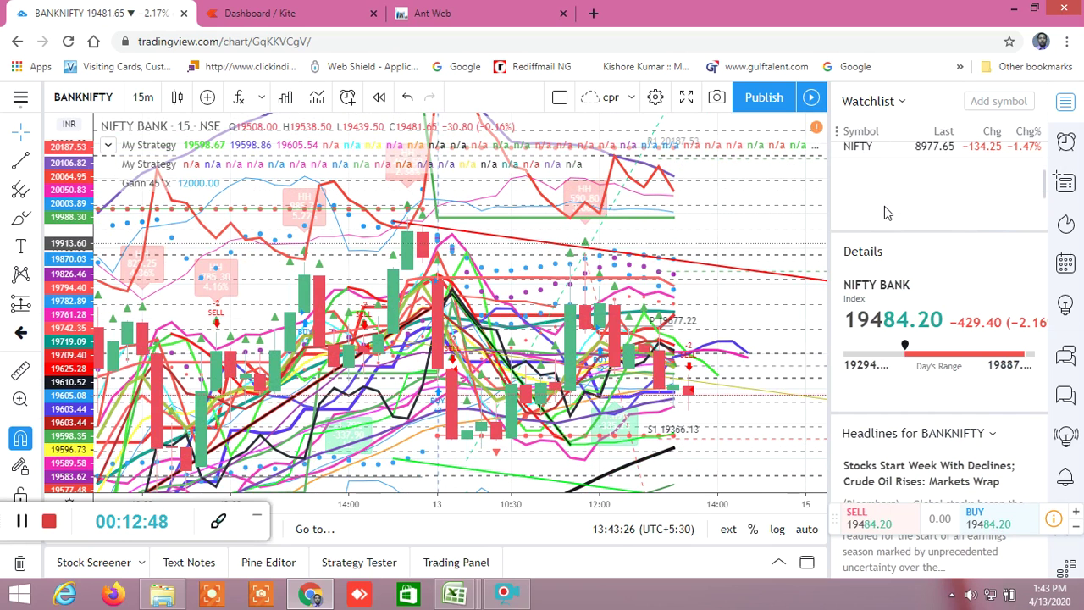
scroll(884, 206, "down", 2)
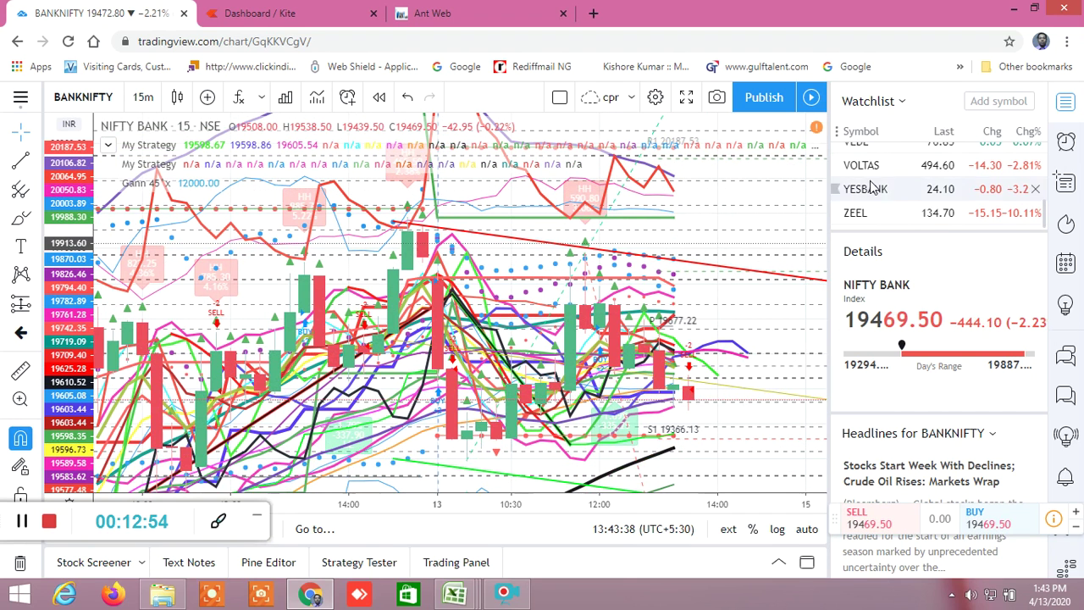
scroll(870, 188, "up", 5)
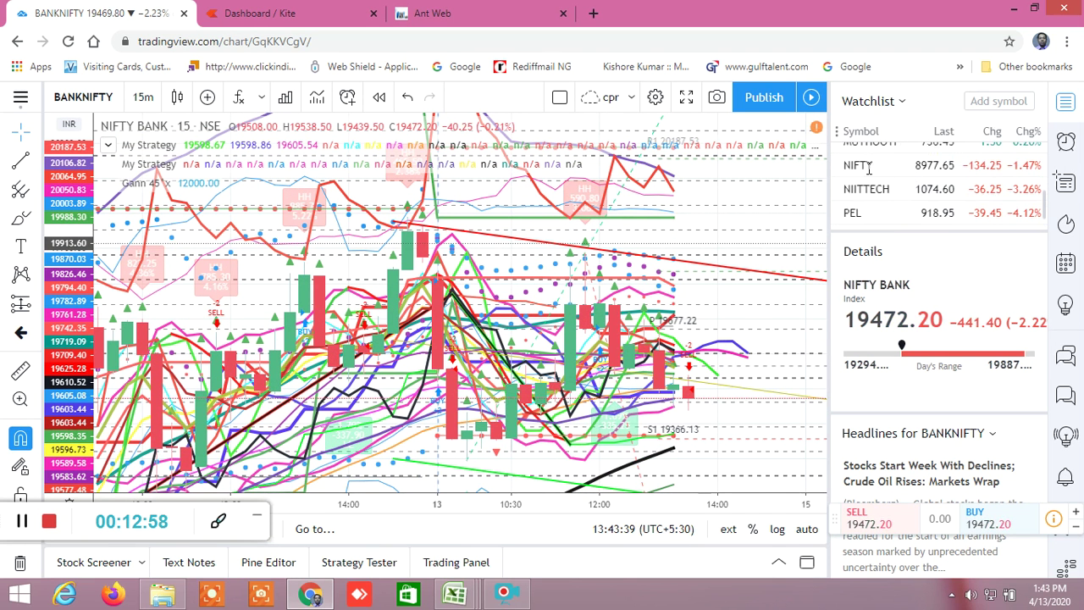
scroll(884, 185, "down", 3)
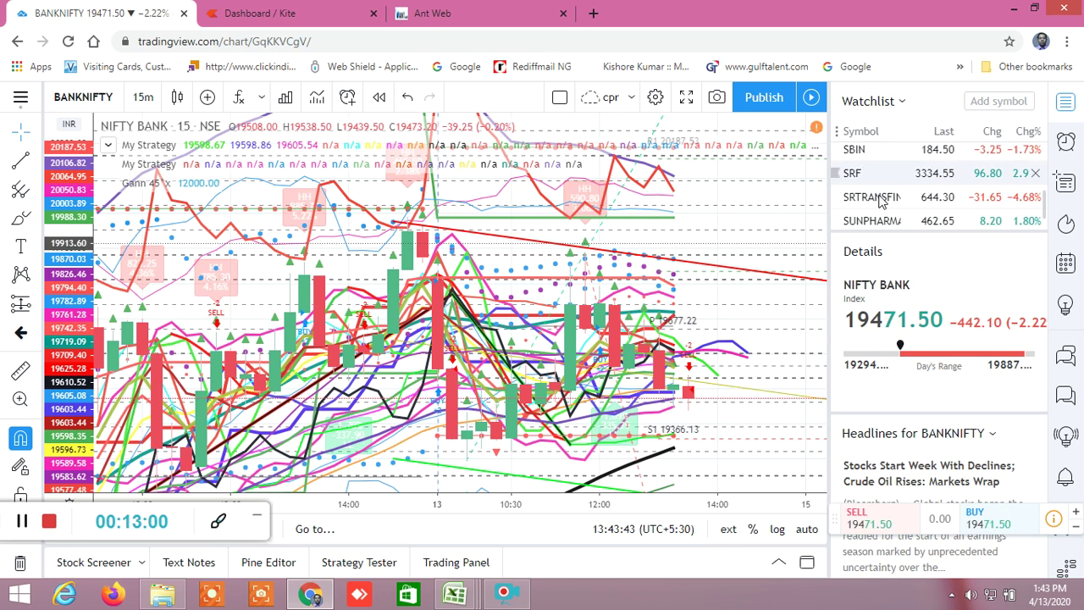
scroll(881, 201, "down", 5)
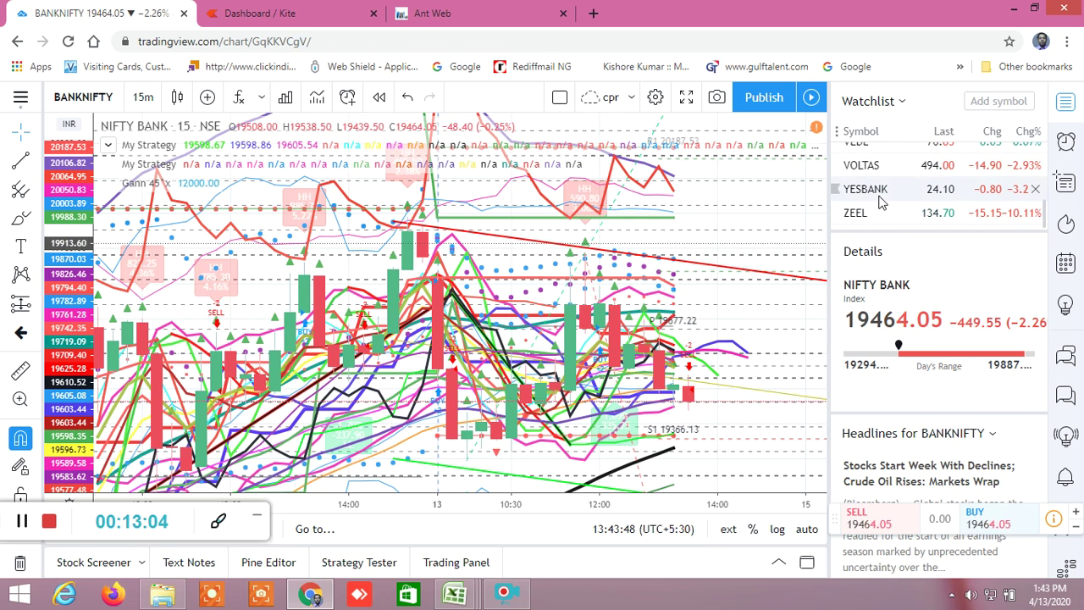
scroll(884, 200, "up", 2)
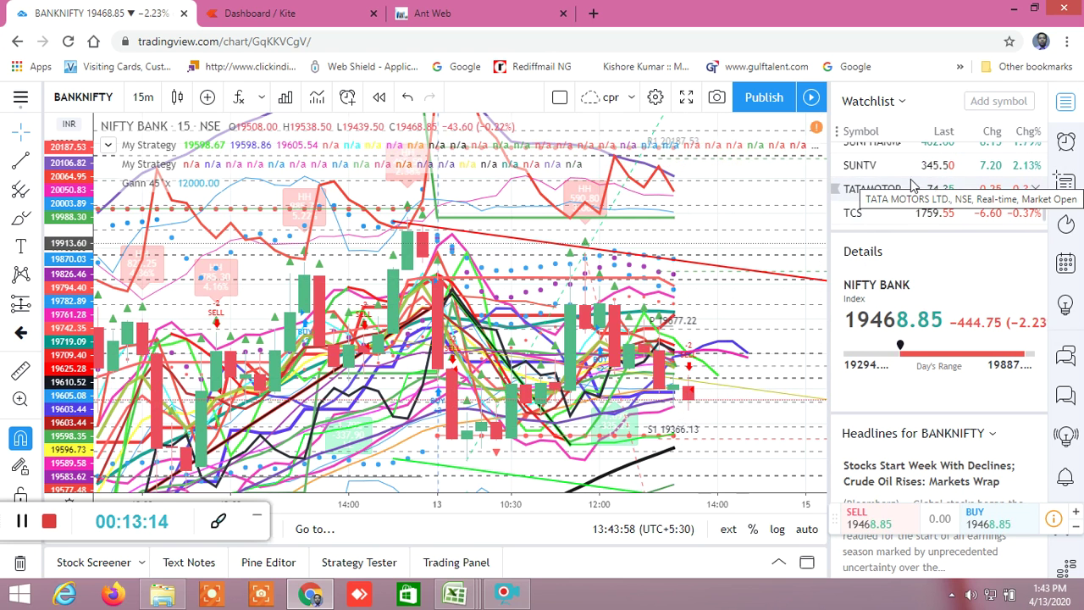
scroll(896, 192, "down", 5)
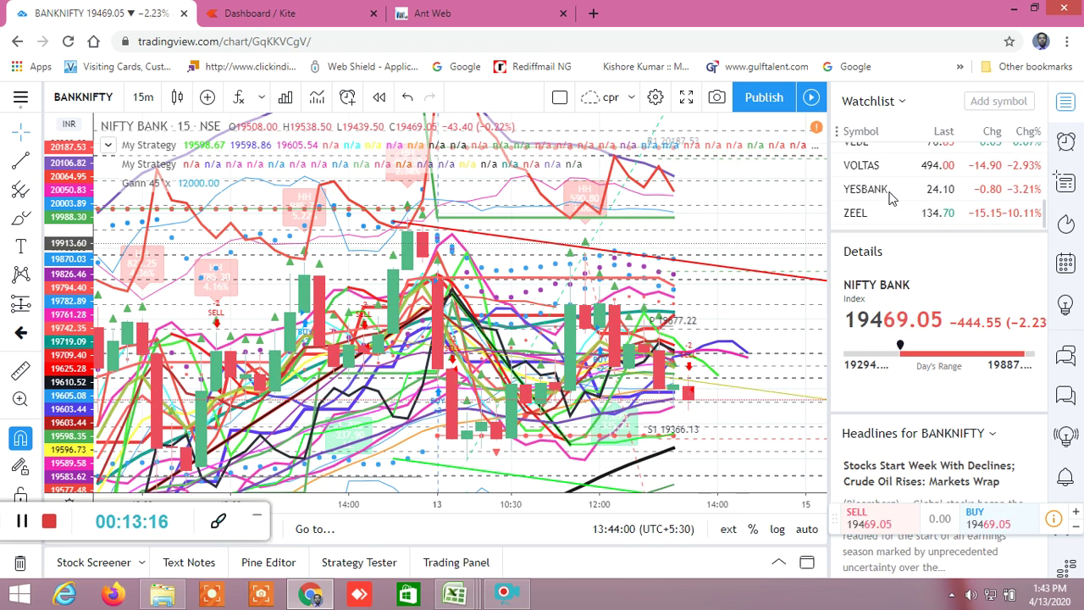
scroll(889, 198, "up", 3)
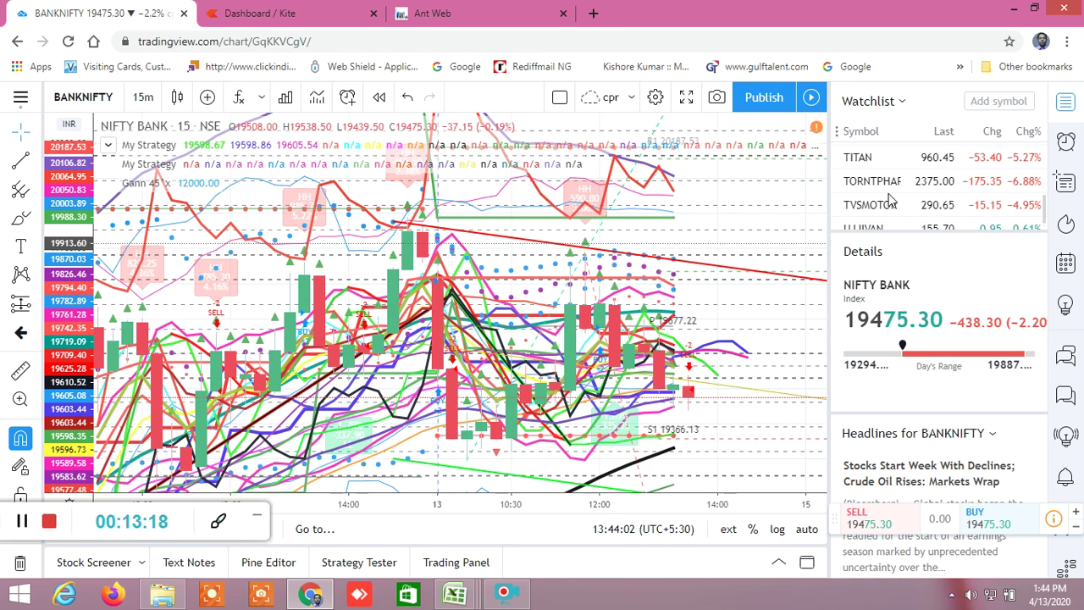
scroll(889, 198, "up", 8)
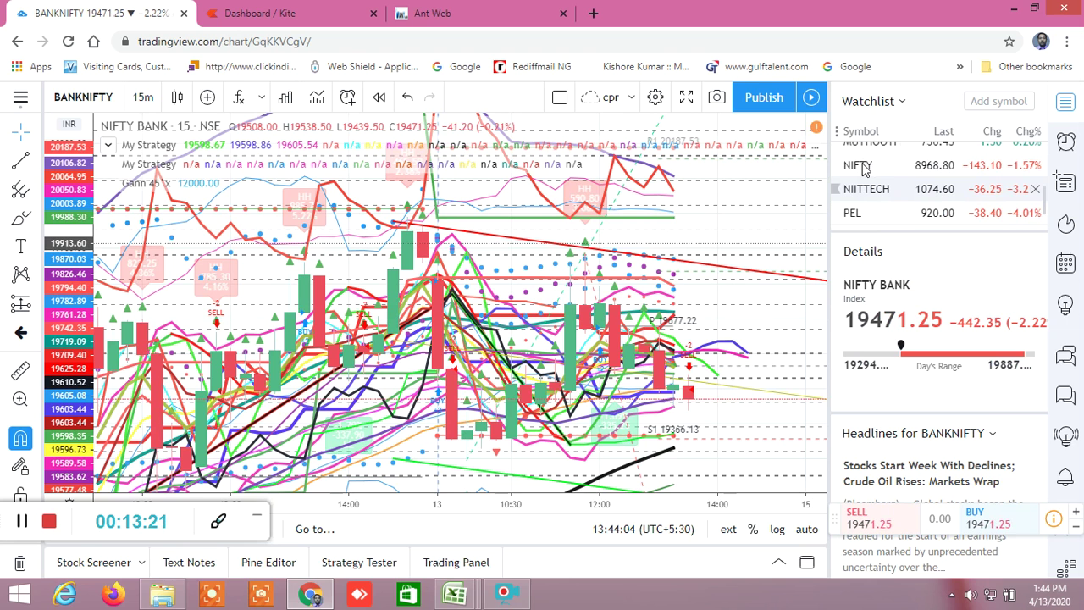
left_click(864, 169)
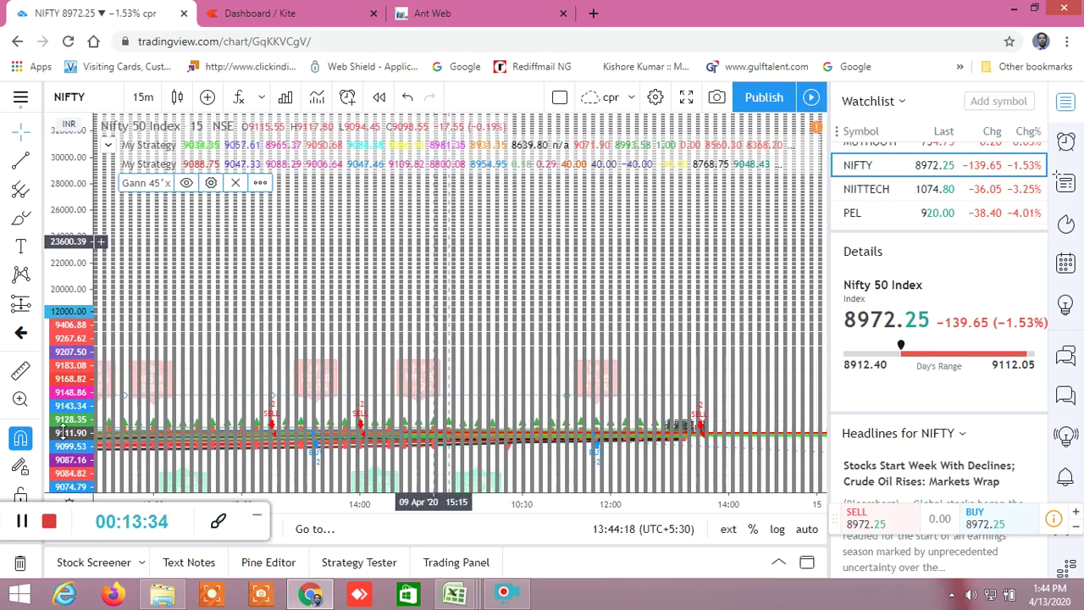
- Stretch the compressed price scale of the Nifty chart and reposition the chart until the individual 15-minute candles are readable
left_click_drag(78, 398, 164, 346)
left_click_drag(352, 389, 407, 286)
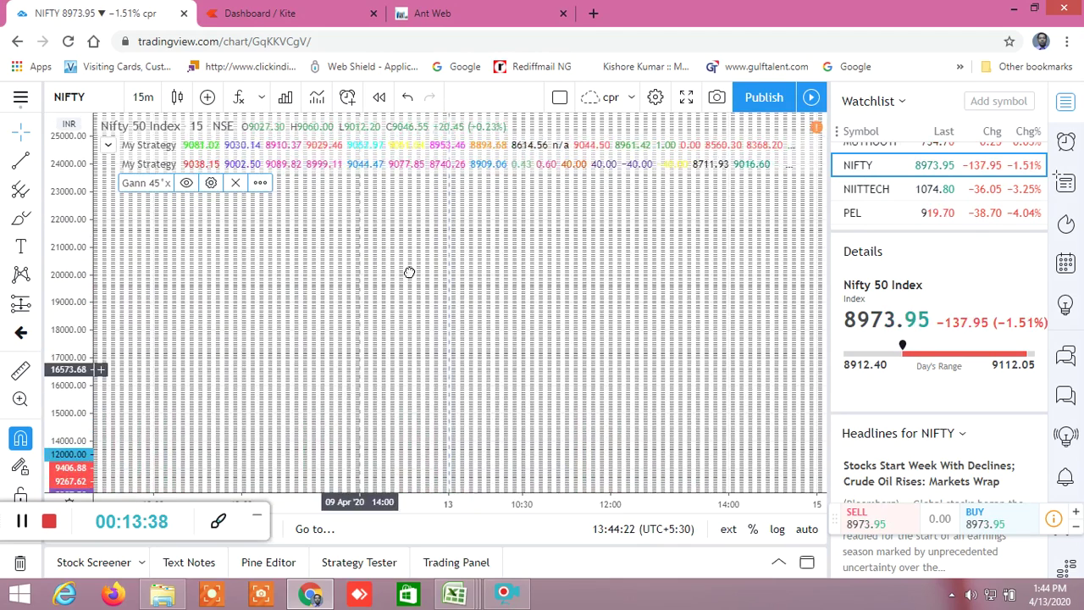
left_click_drag(506, 383, 567, 415)
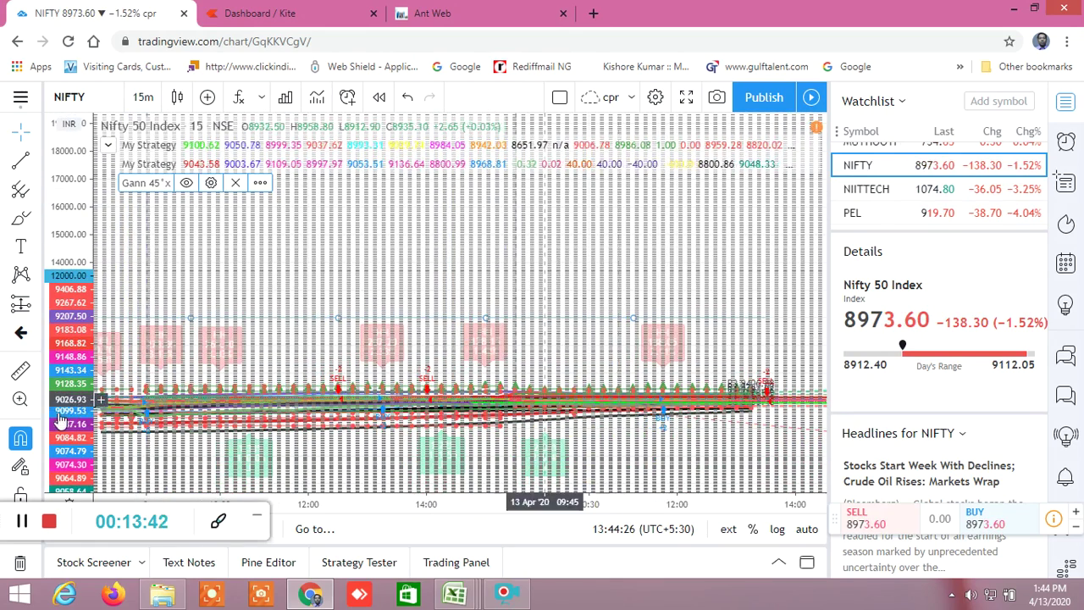
left_click_drag(80, 360, 86, 279)
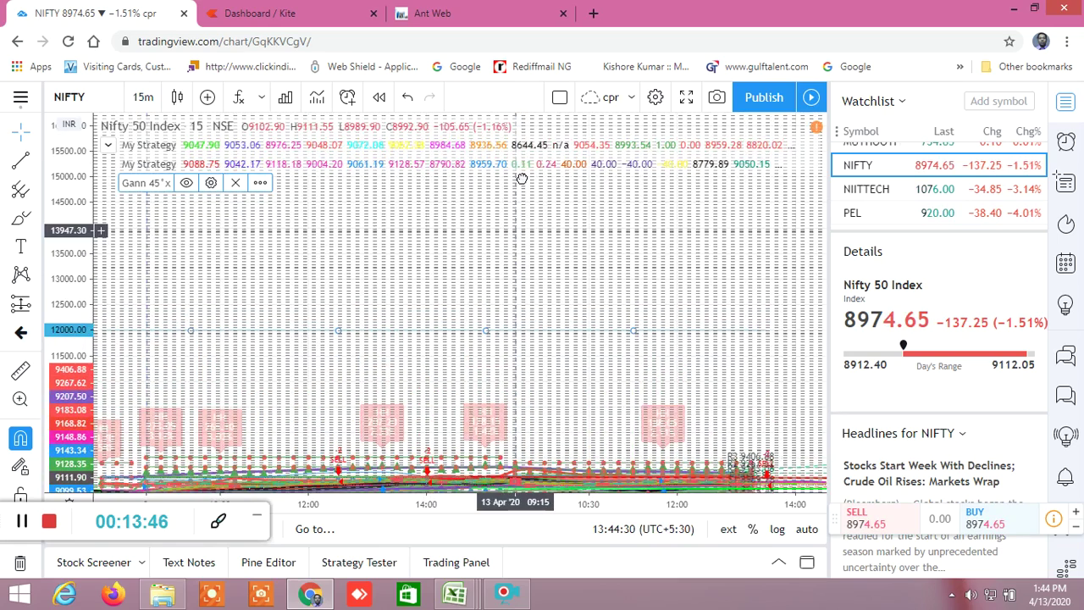
left_click_drag(518, 315, 531, 263)
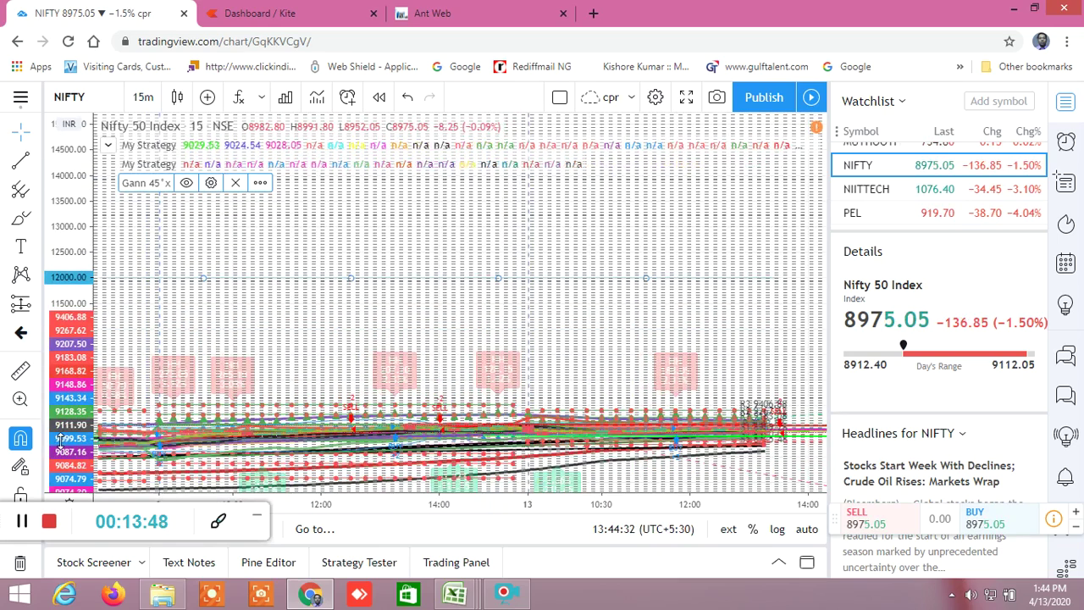
left_click_drag(63, 410, 68, 335)
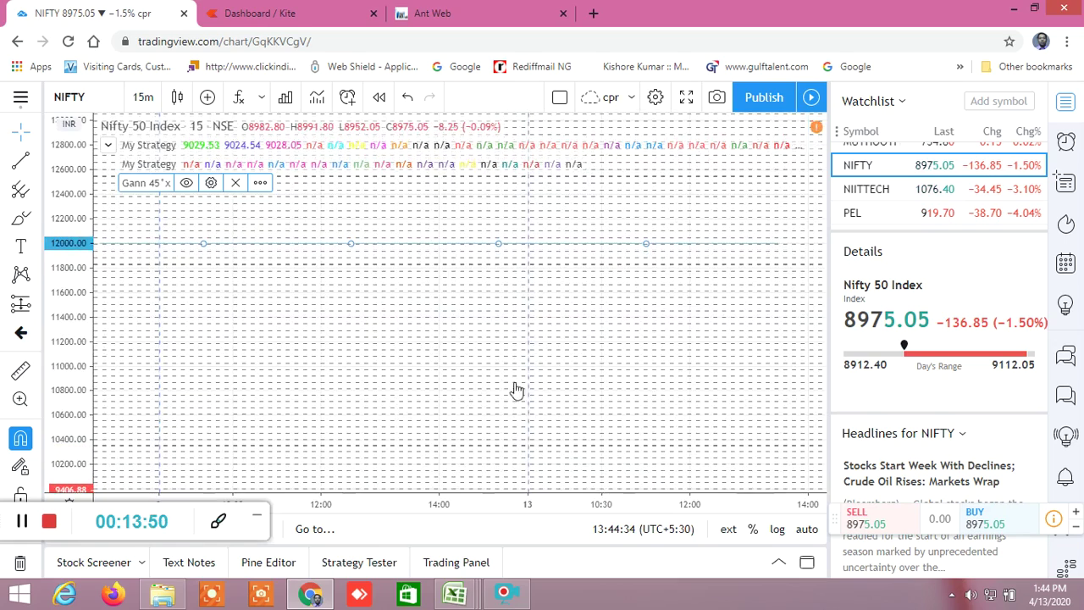
left_click_drag(472, 398, 507, 212)
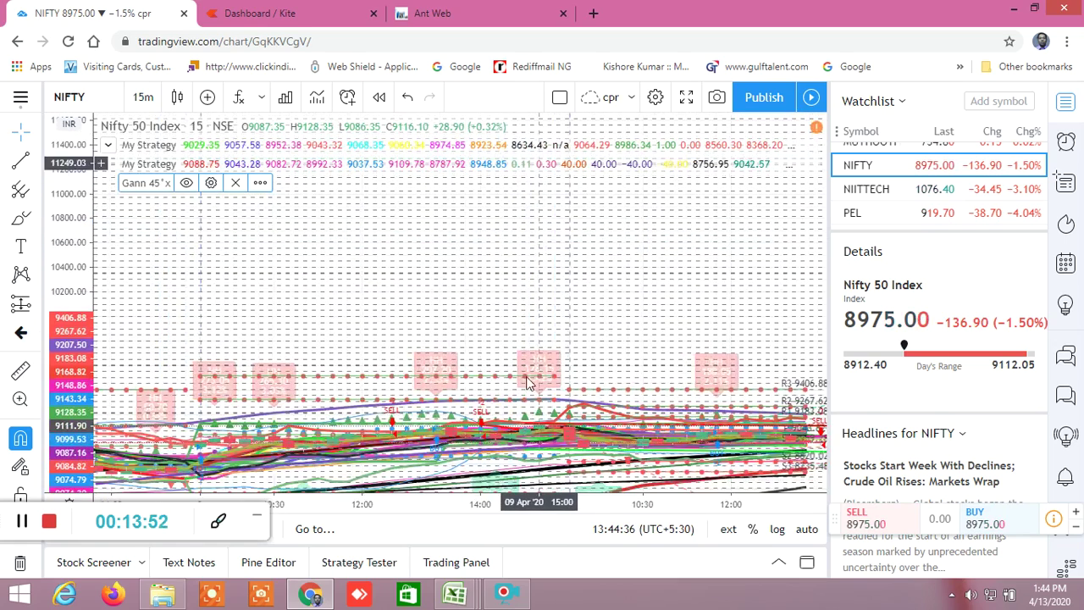
left_click_drag(76, 432, 76, 347)
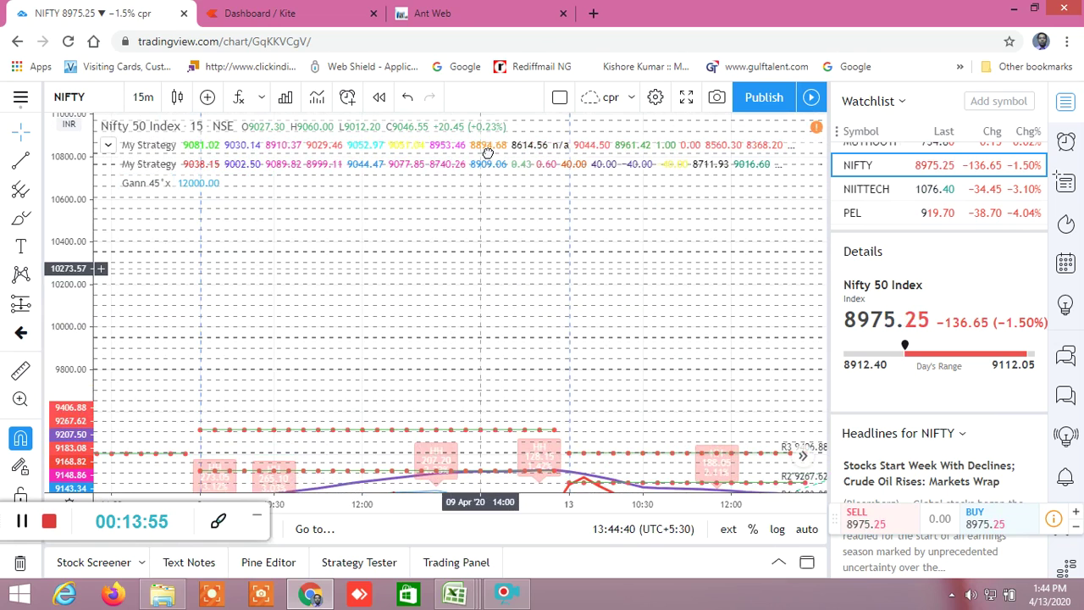
left_click_drag(543, 398, 556, 282)
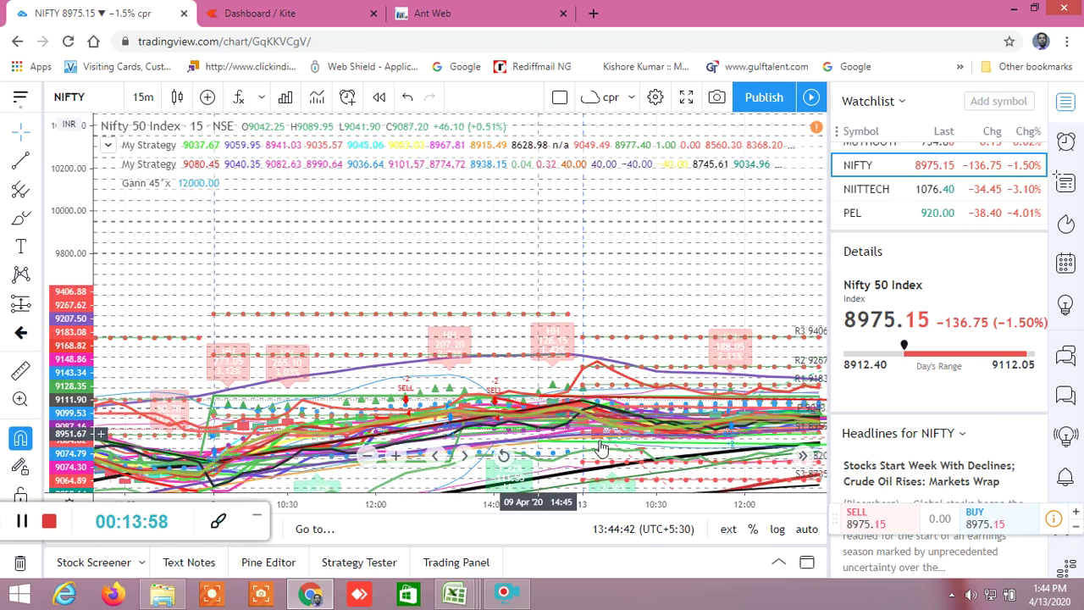
left_click_drag(493, 377, 372, 289)
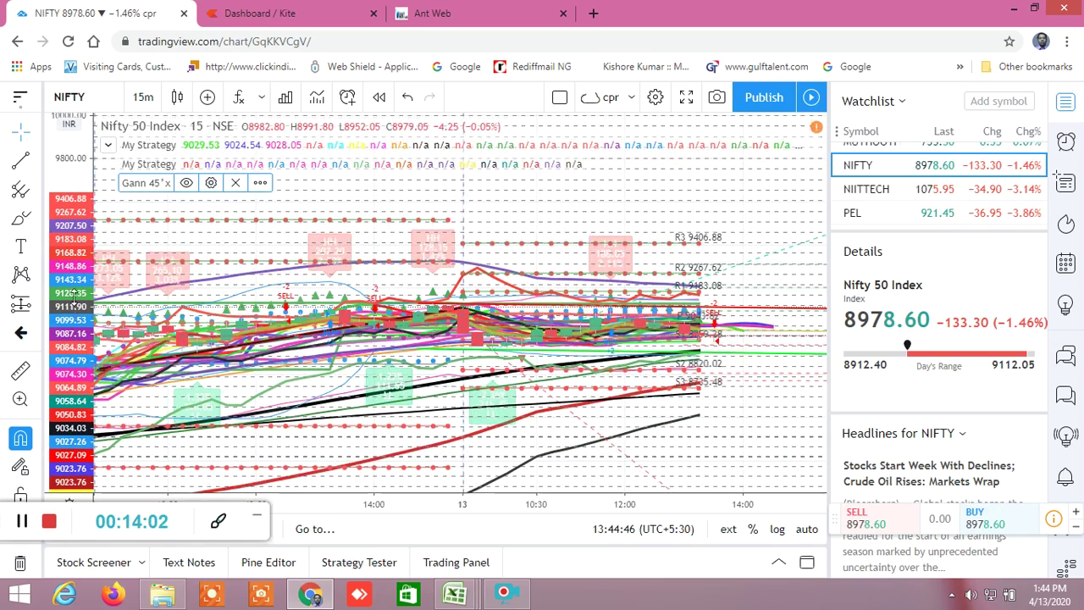
left_click_drag(85, 242, 62, 137)
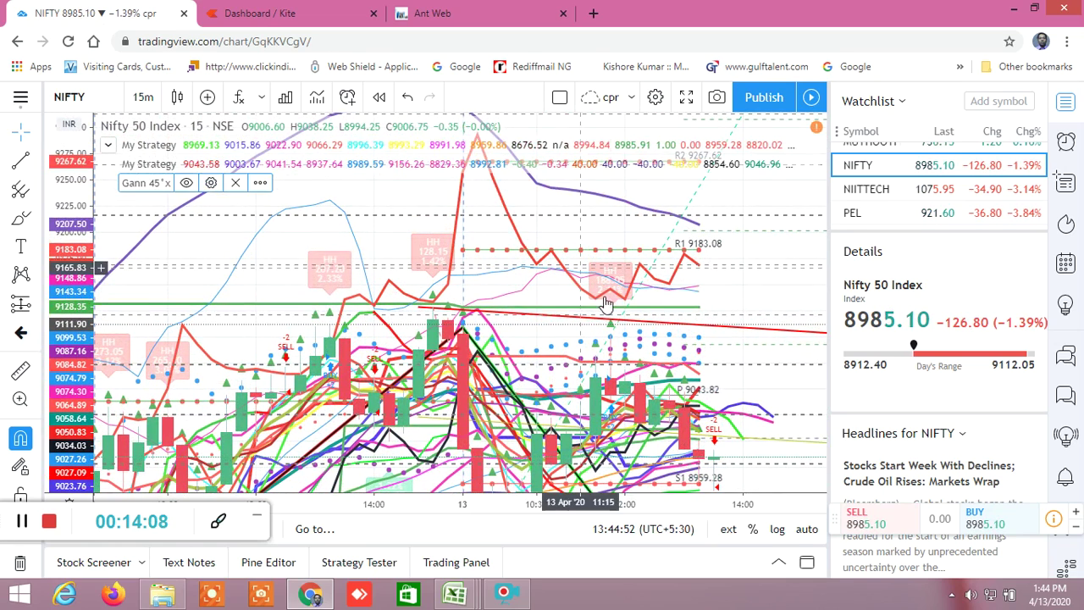
- Centre the Nifty chart on the 13 April candles and examine the latest SELL signal against the indicator levels and S1
left_click_drag(593, 179, 592, 159)
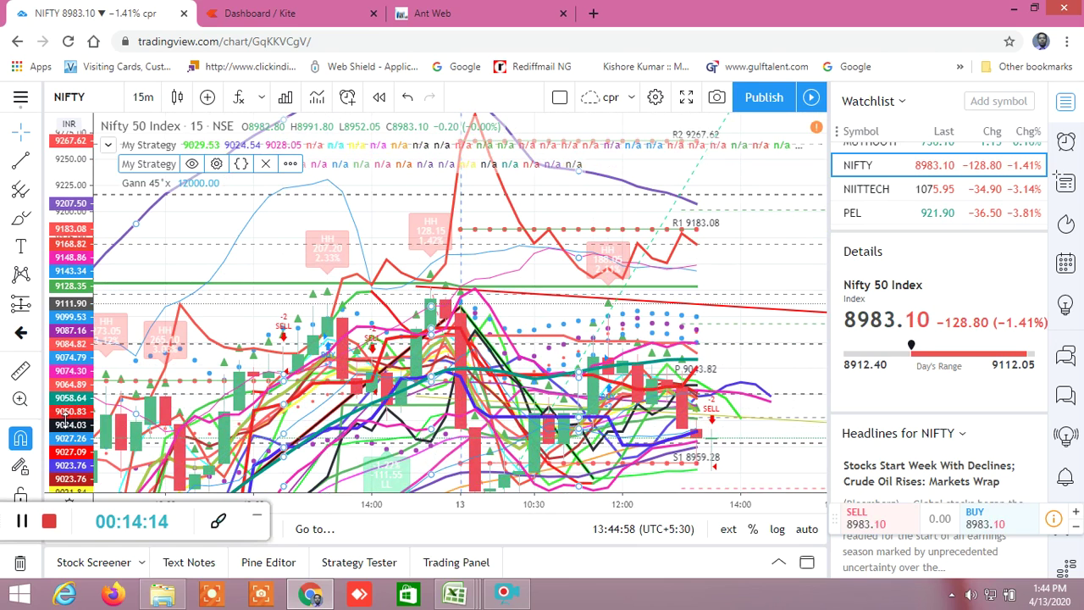
left_click_drag(66, 414, 70, 367)
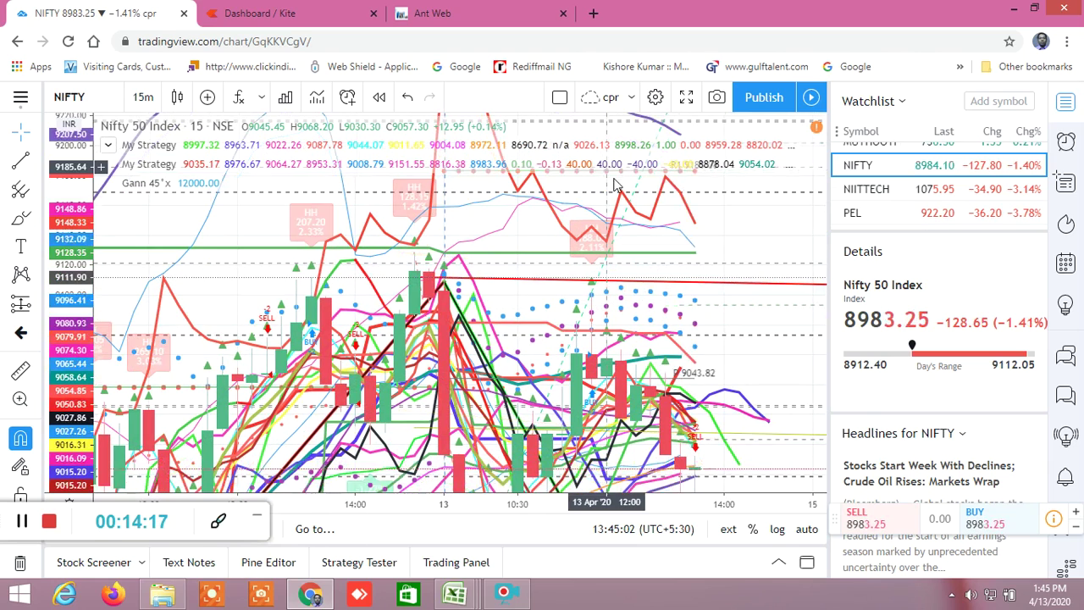
left_click(649, 236)
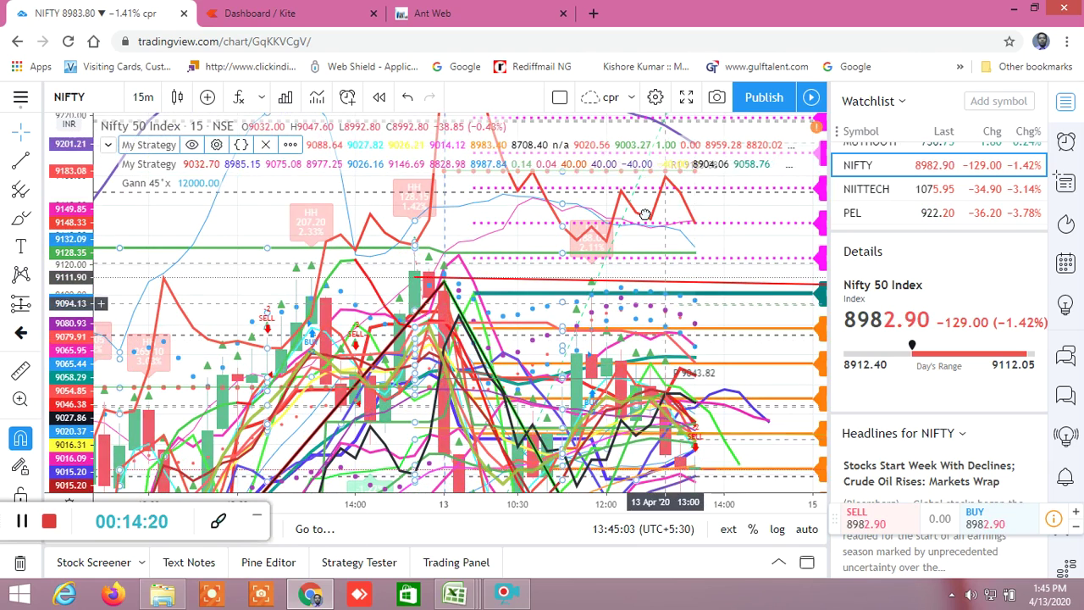
left_click_drag(646, 210, 645, 188)
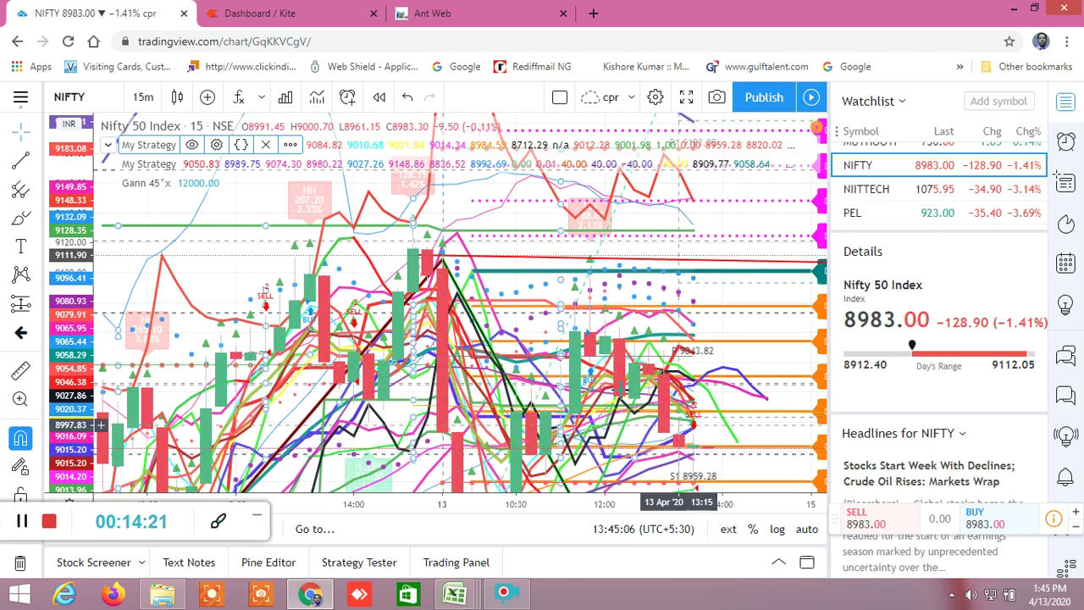
left_click_drag(613, 354, 603, 273)
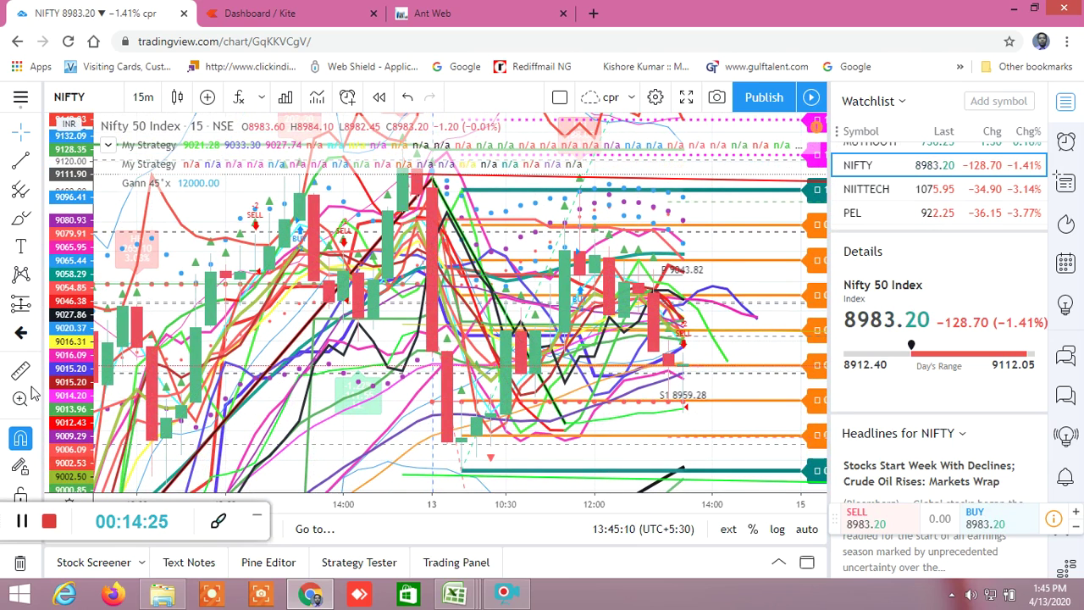
mouse_move(75, 335)
left_mouse_down()
mouse_move(77, 309)
mouse_move(77, 324)
left_mouse_up()
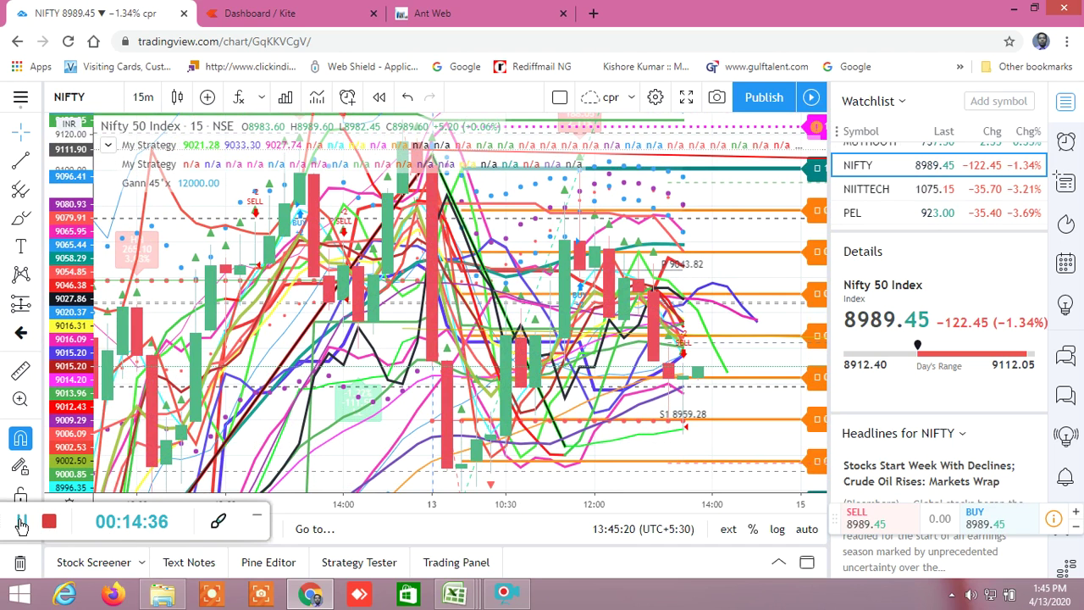
- Switch to Ant Web and check the open IBULHSGFIN-EQ position in the portfolio against its market depth
left_click(458, 15)
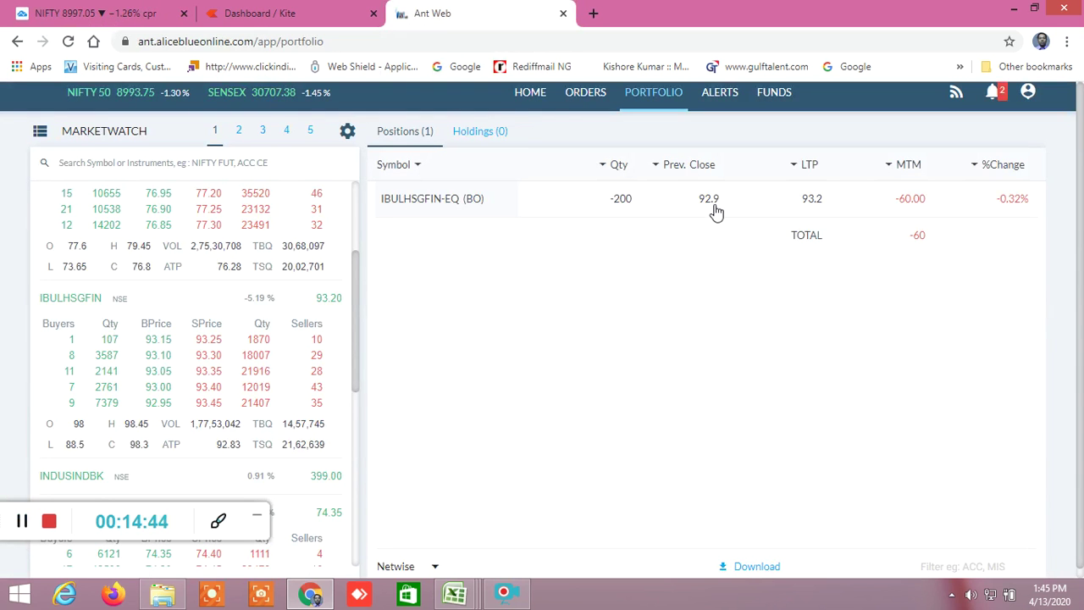
mouse_move(716, 212)
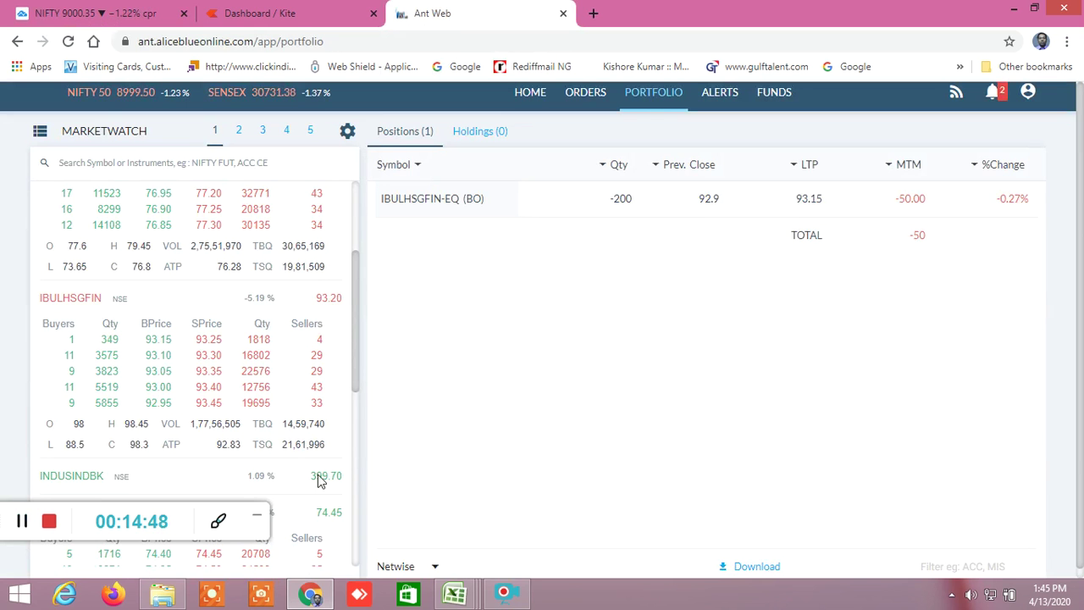
left_click(24, 522)
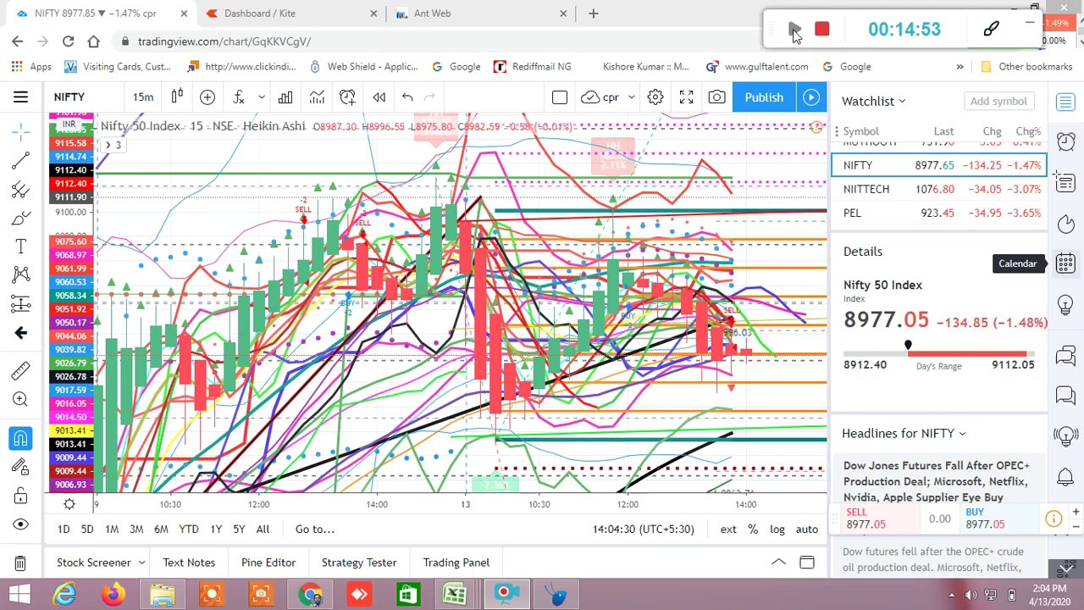
- Switch to the Excel workbook BUY LEVEL AND SELL LEVEL CUM SCREENER
left_click(794, 34)
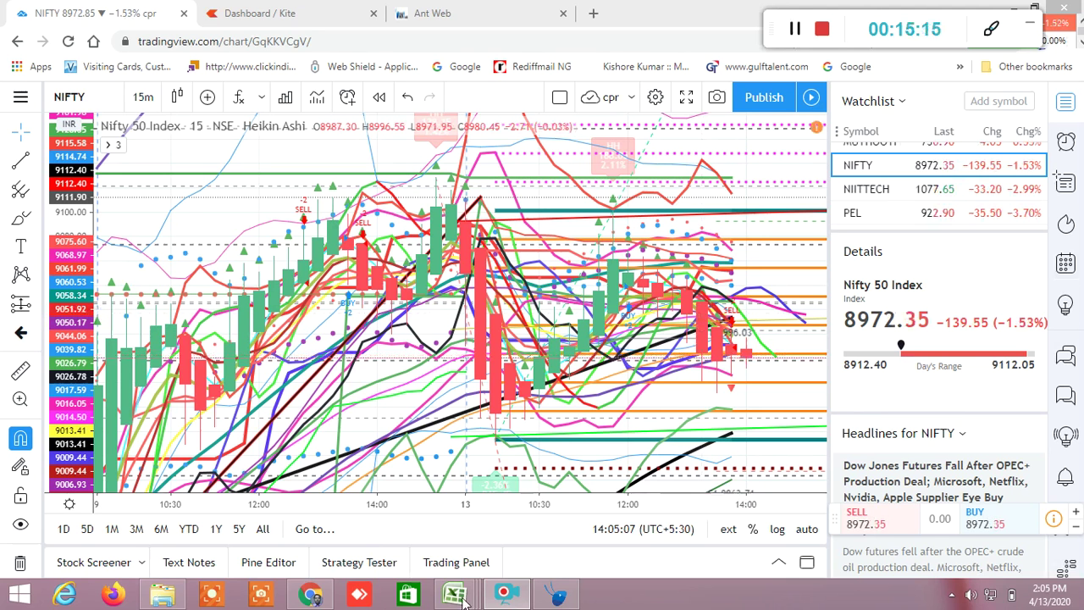
left_click(458, 596)
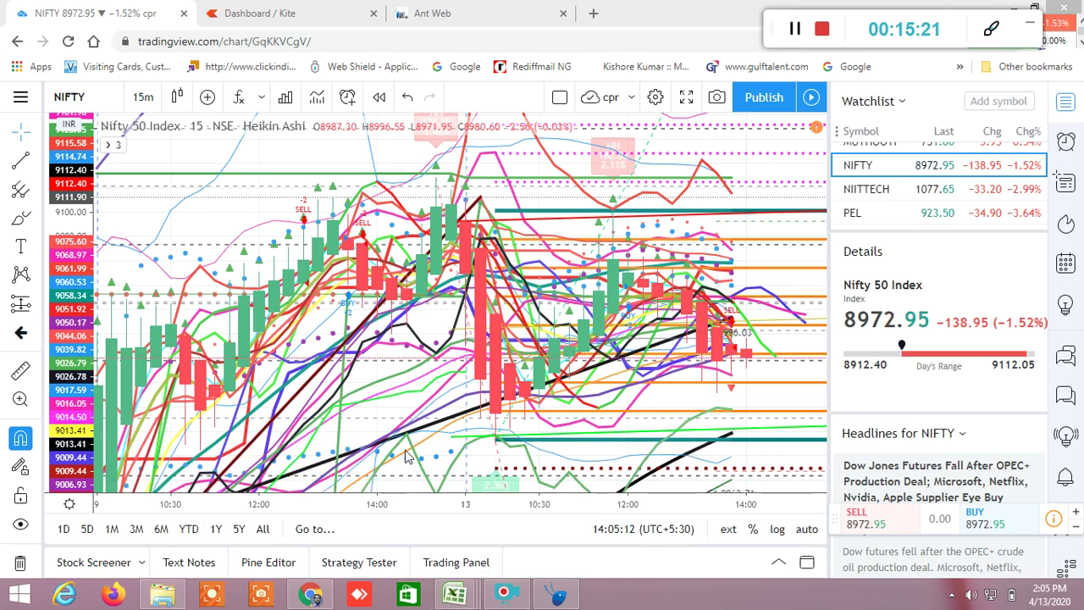
mouse_move(455, 595)
left_click(240, 524)
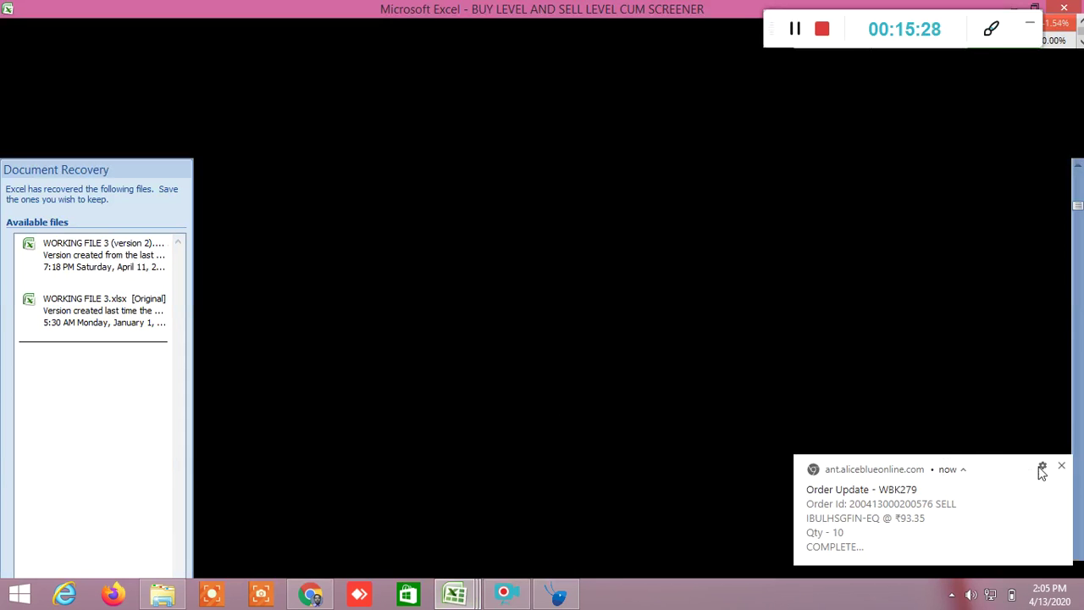
- Dismiss the order notification and try to bring the BUY LEVEL AND SELL LEVEL CUM SCREENER workbook in front of the ANT trading terminal
left_click(1064, 469)
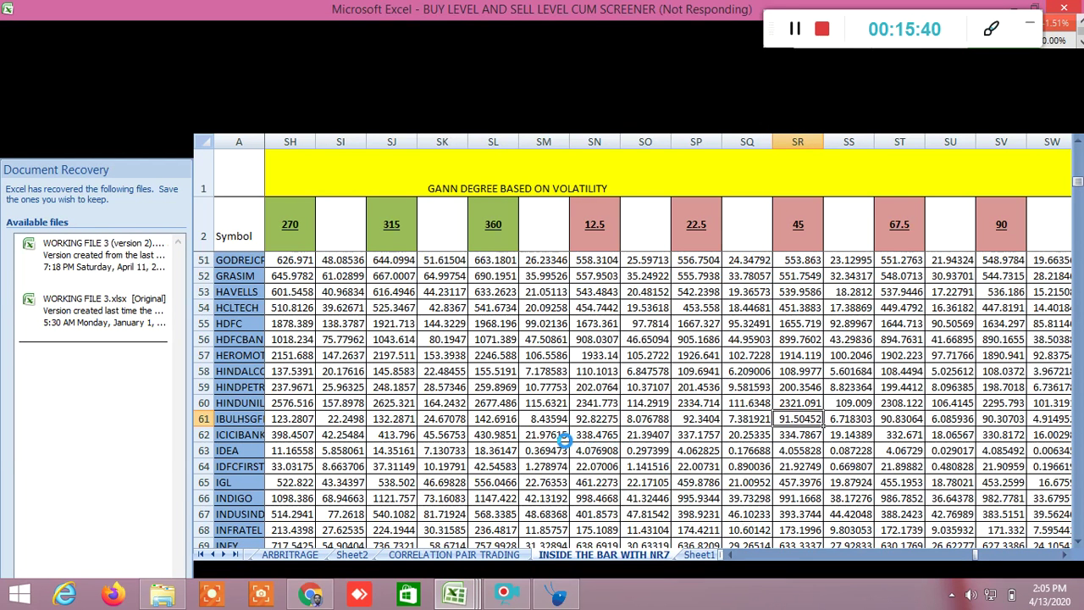
key("alt+Tab")
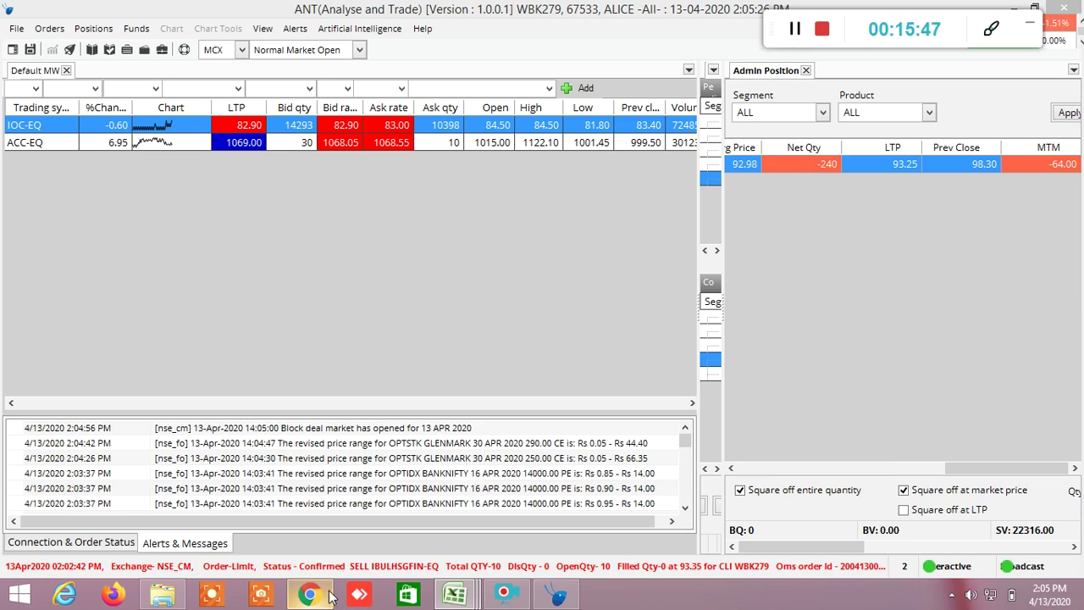
mouse_move(461, 596)
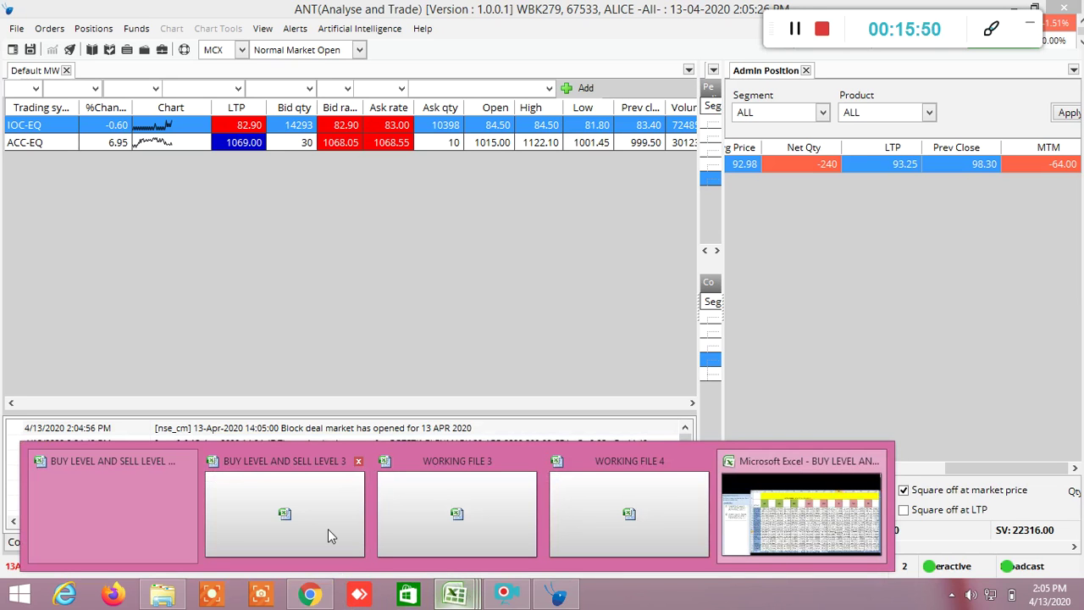
left_click(182, 509)
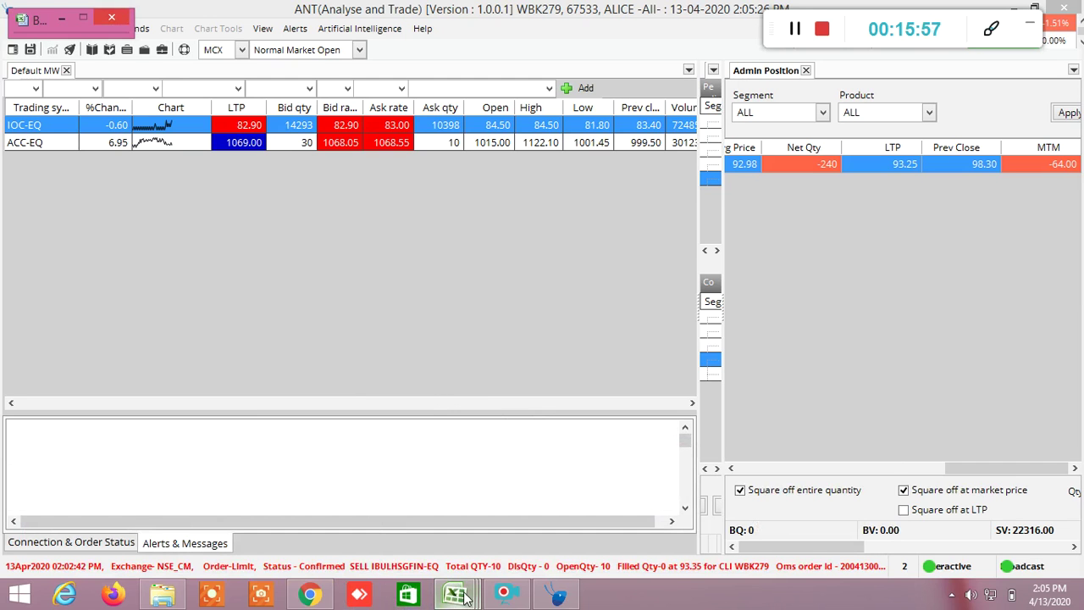
mouse_move(458, 598)
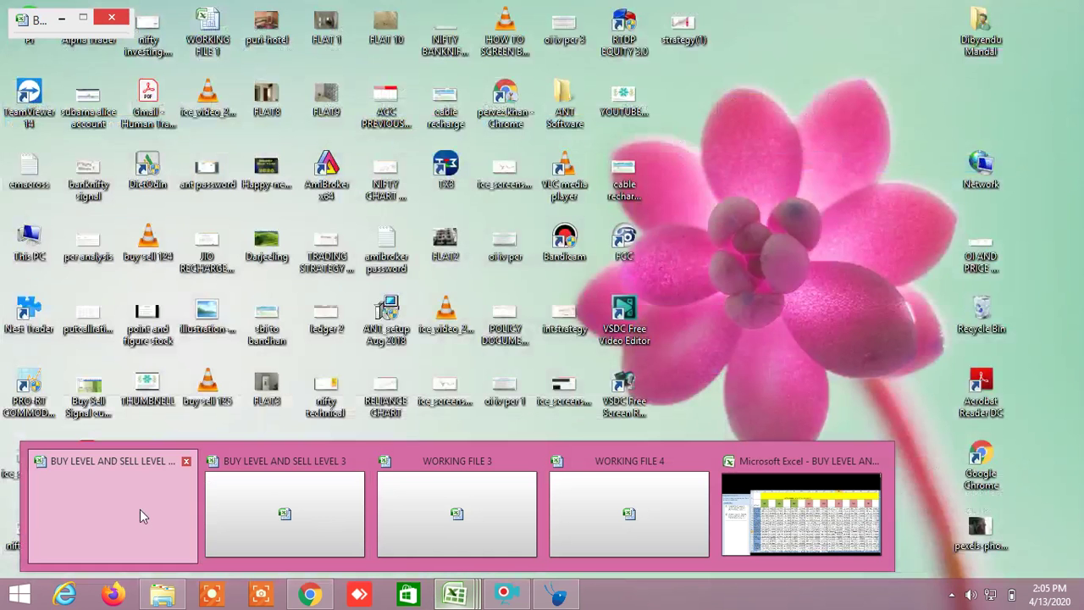
left_click(140, 509)
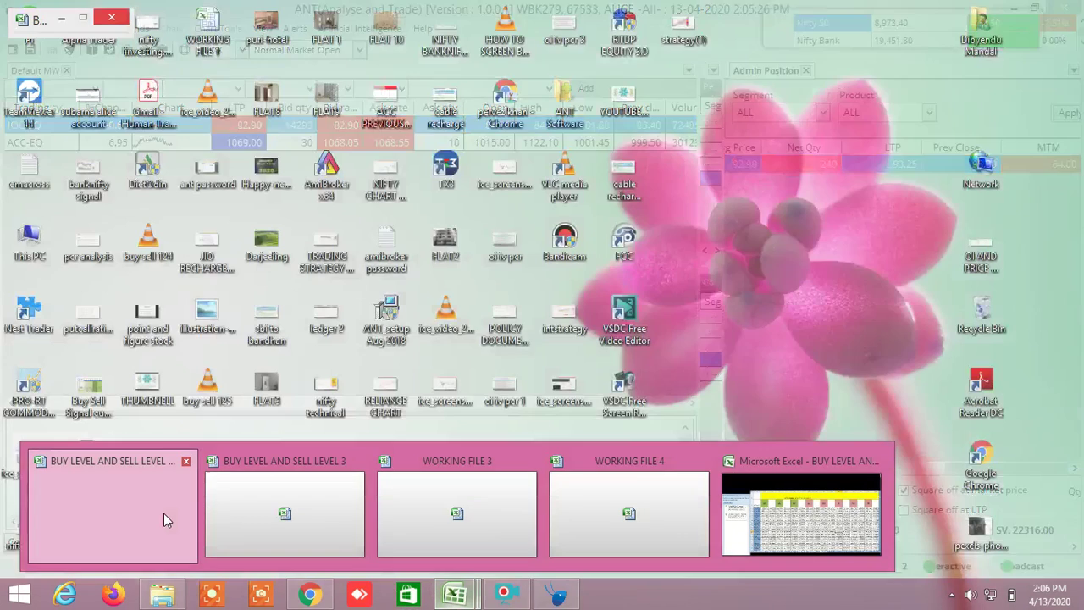
left_click(164, 513)
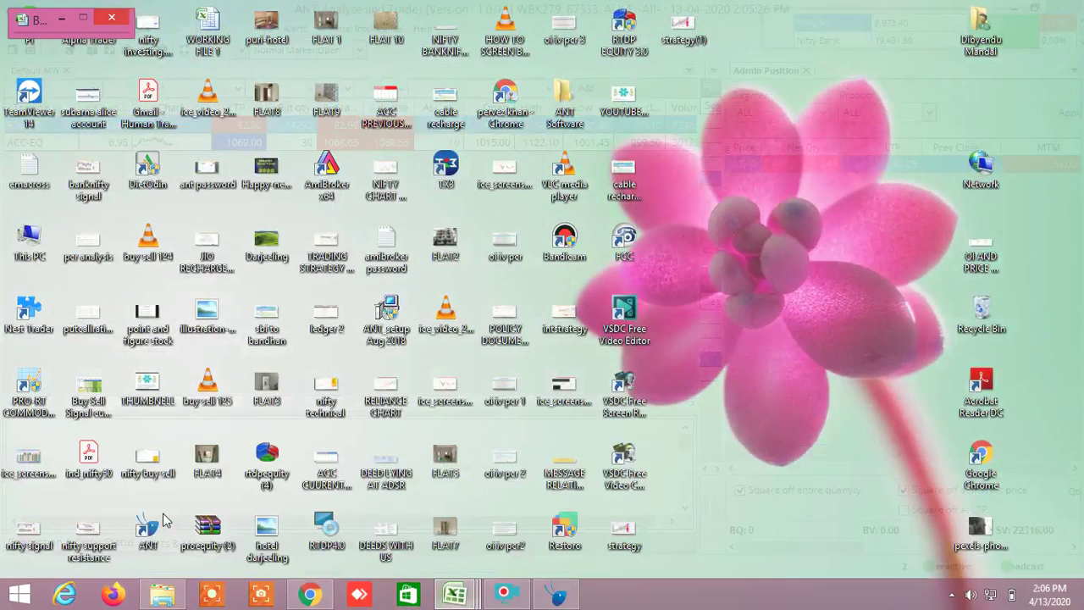
mouse_move(465, 598)
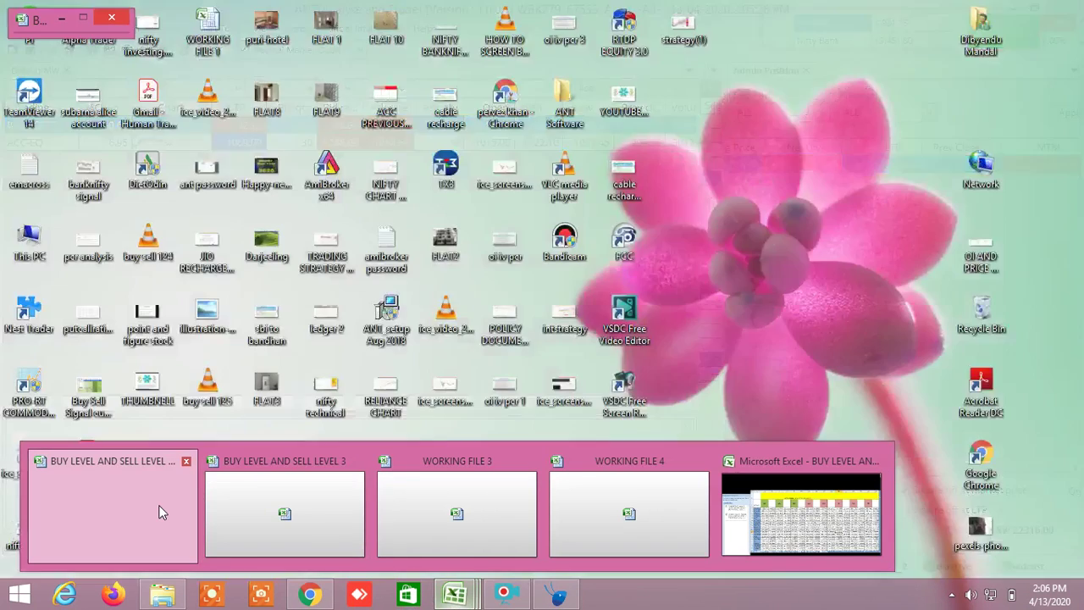
left_click(159, 510)
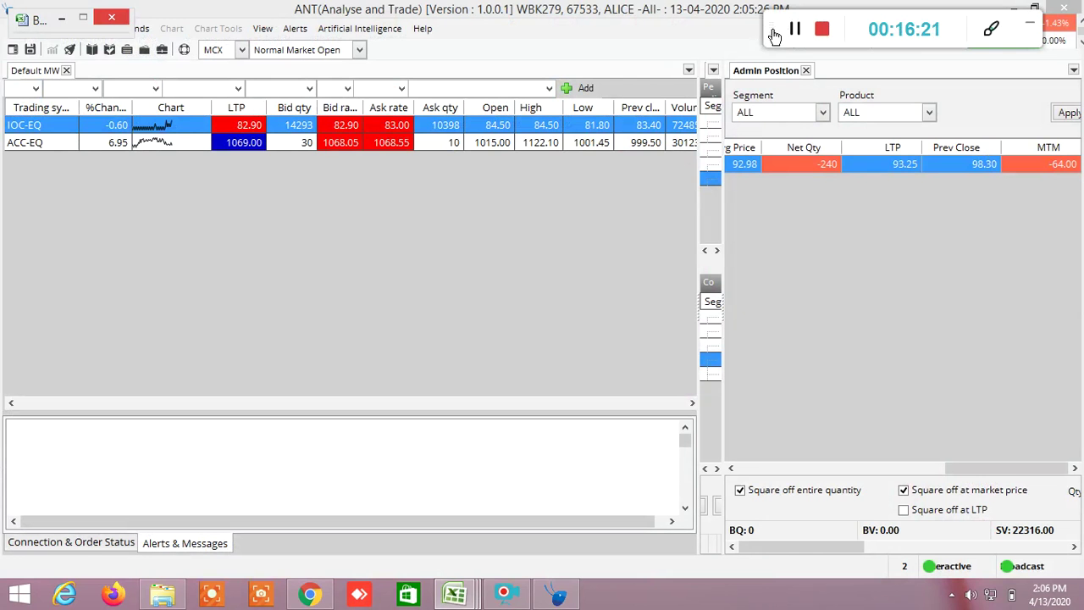
- Minimise the ANT trading terminal and switch to the 15-minute Nifty chart in TradingView
left_click_drag(769, 31, 0, 400)
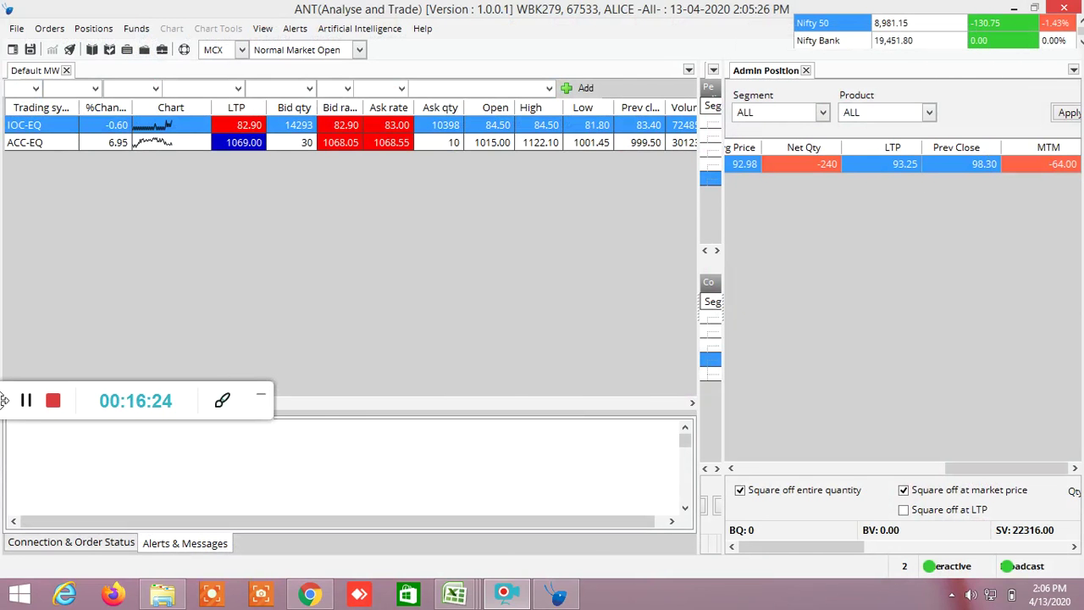
left_click(1016, 10)
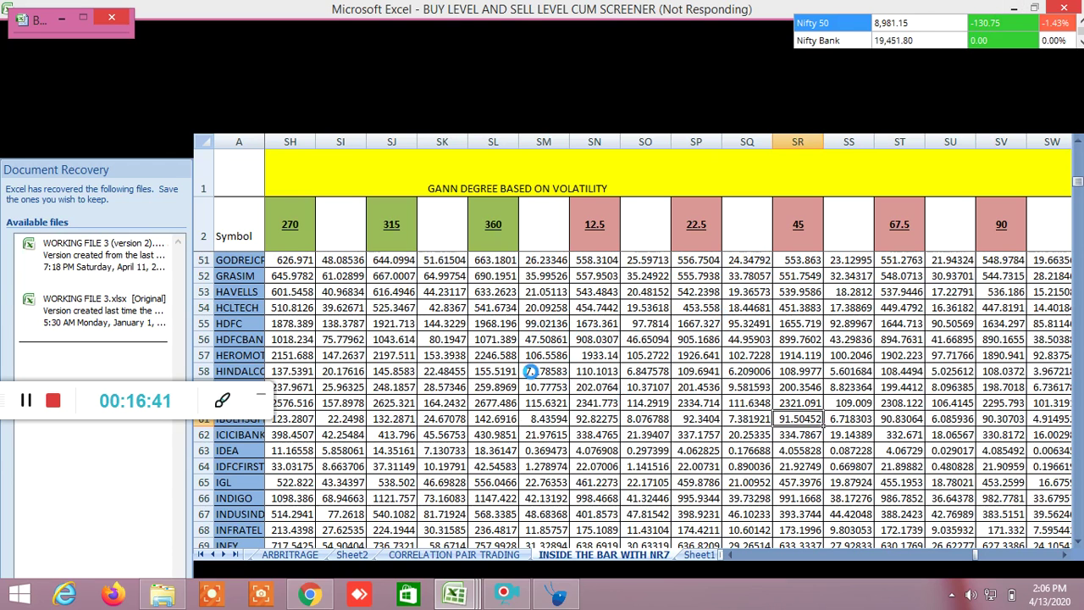
mouse_move(332, 597)
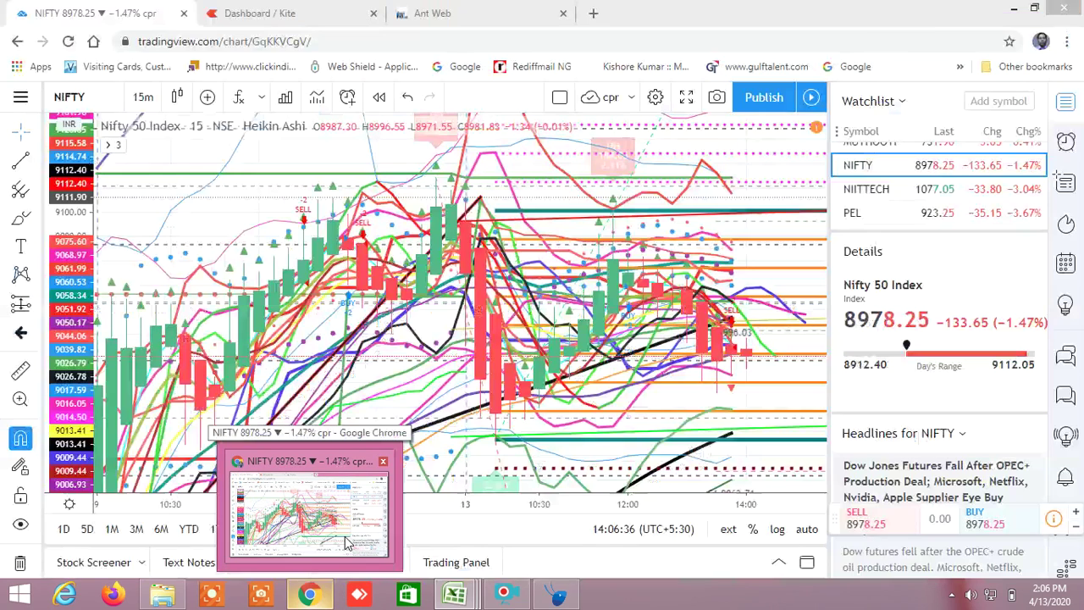
left_click(347, 542)
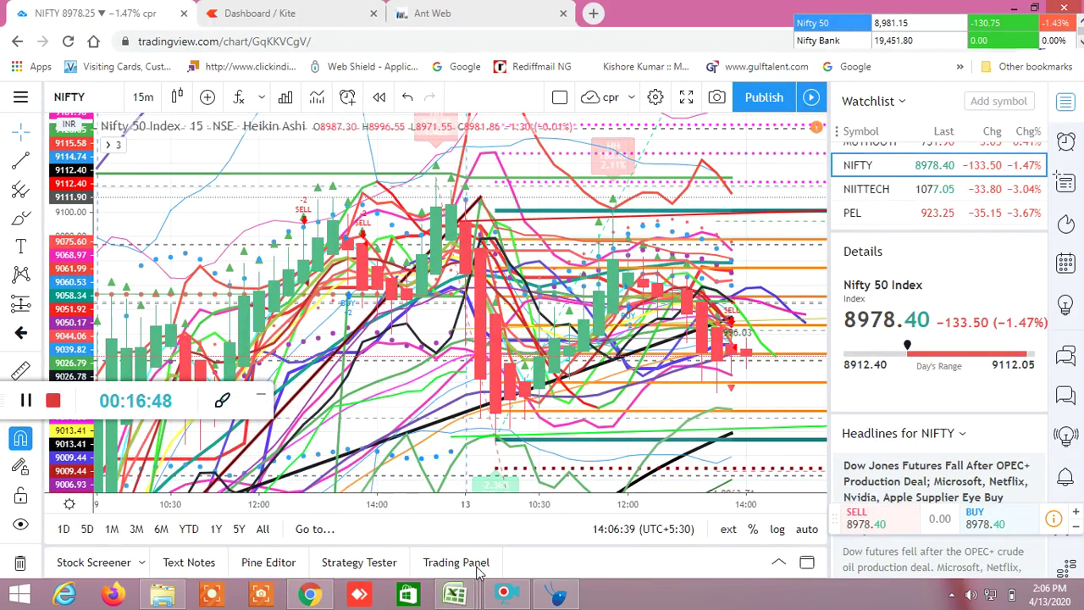
- Bring the Excel workbook BUY LEVEL AND SELL LEVEL CUM SCREENER back to the front
mouse_move(462, 597)
left_click(138, 527)
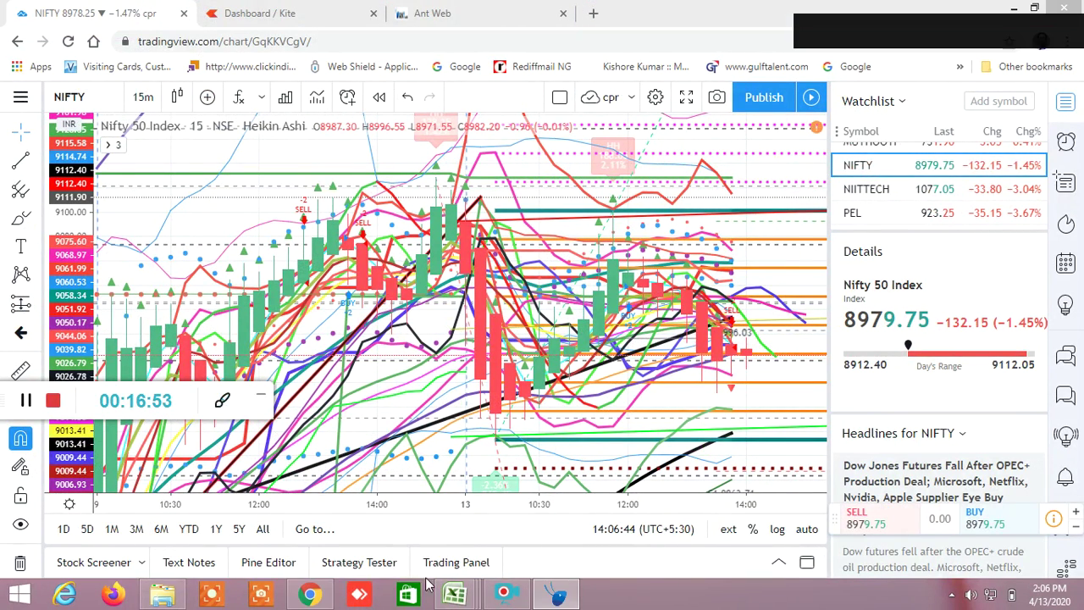
mouse_move(455, 599)
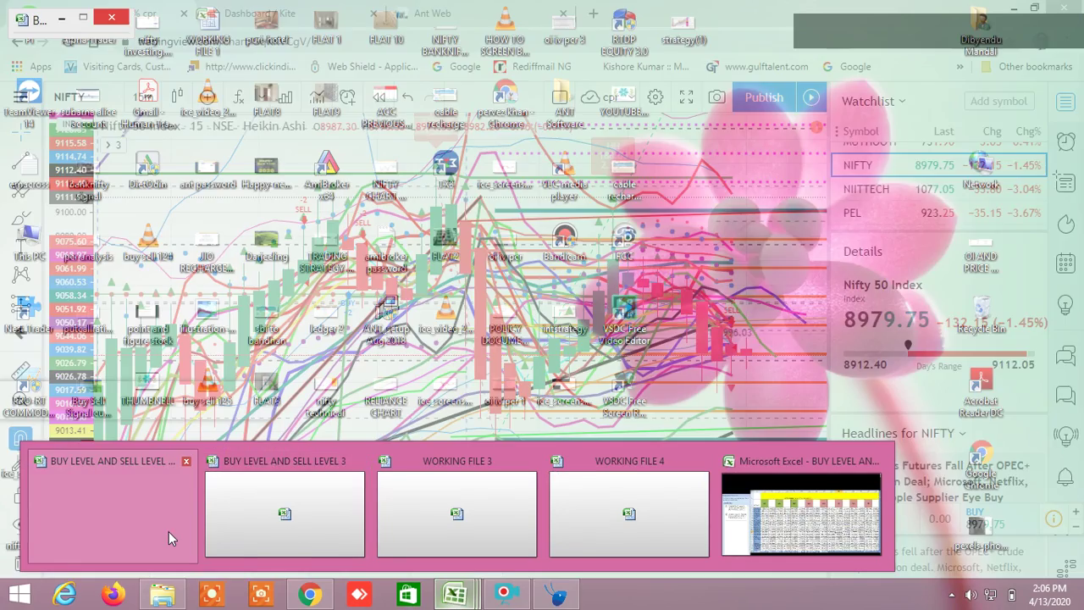
left_click(169, 537)
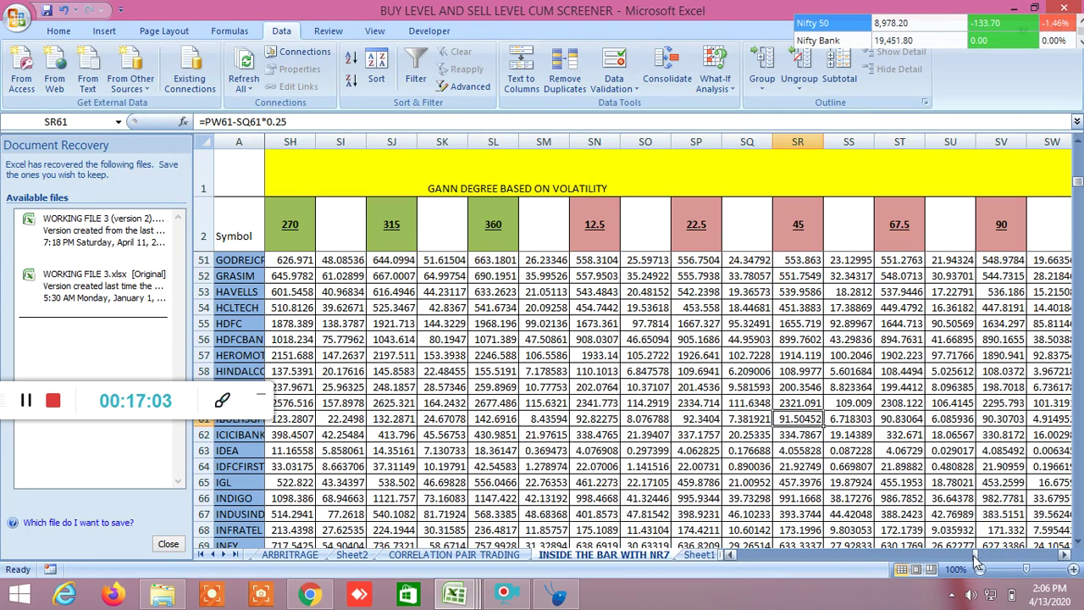
- Examine the Gann degree levels in the Nifty and Bank Nifty rows of the INSIDE THE BAR WITH NR7 sheet
left_click(731, 554)
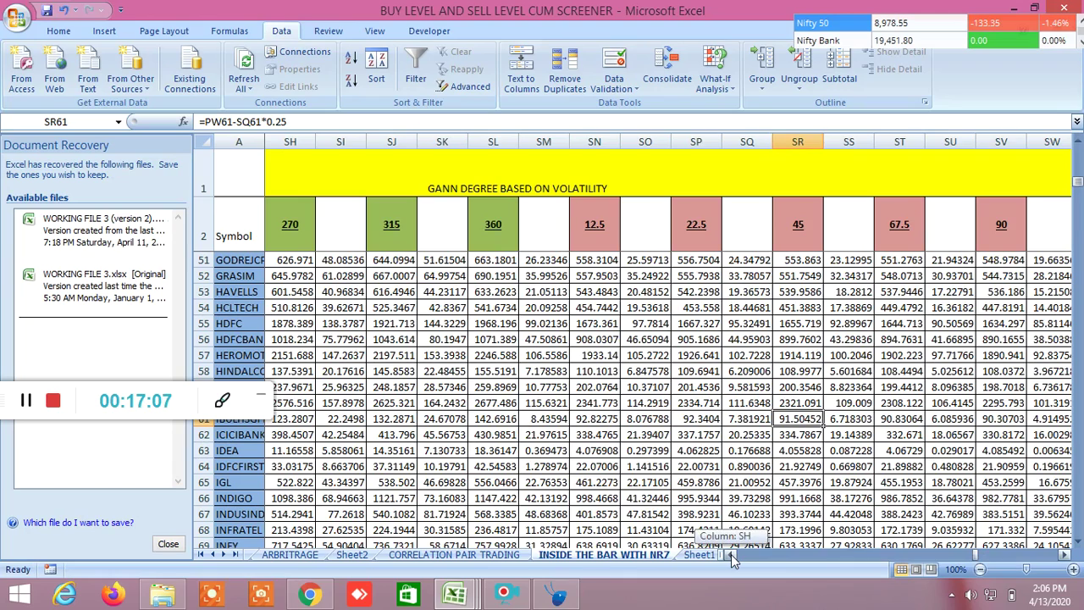
left_click(731, 554)
left_click(731, 554)
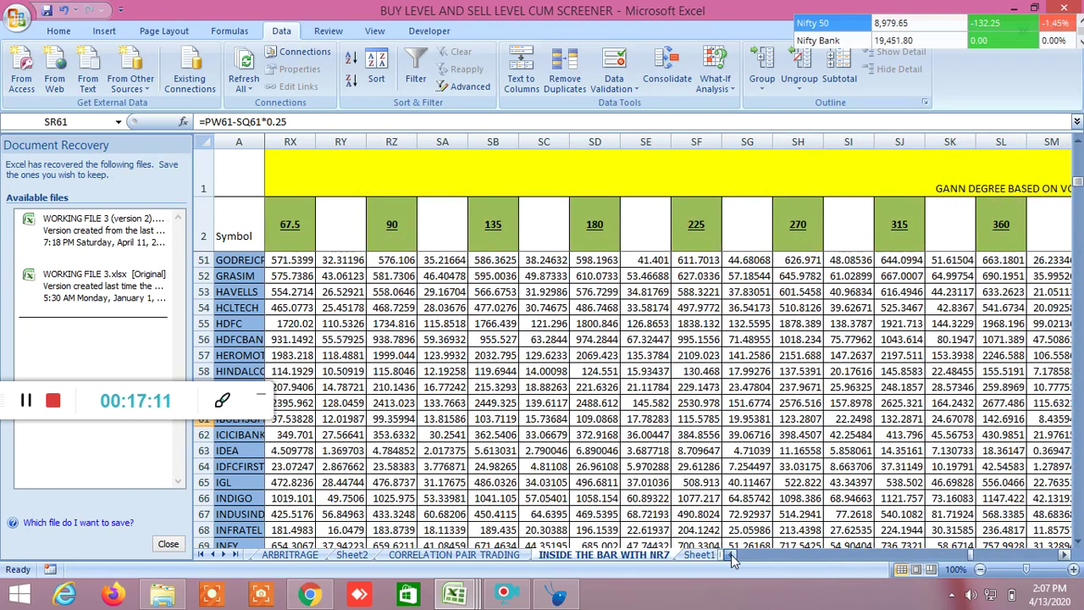
left_click(731, 554)
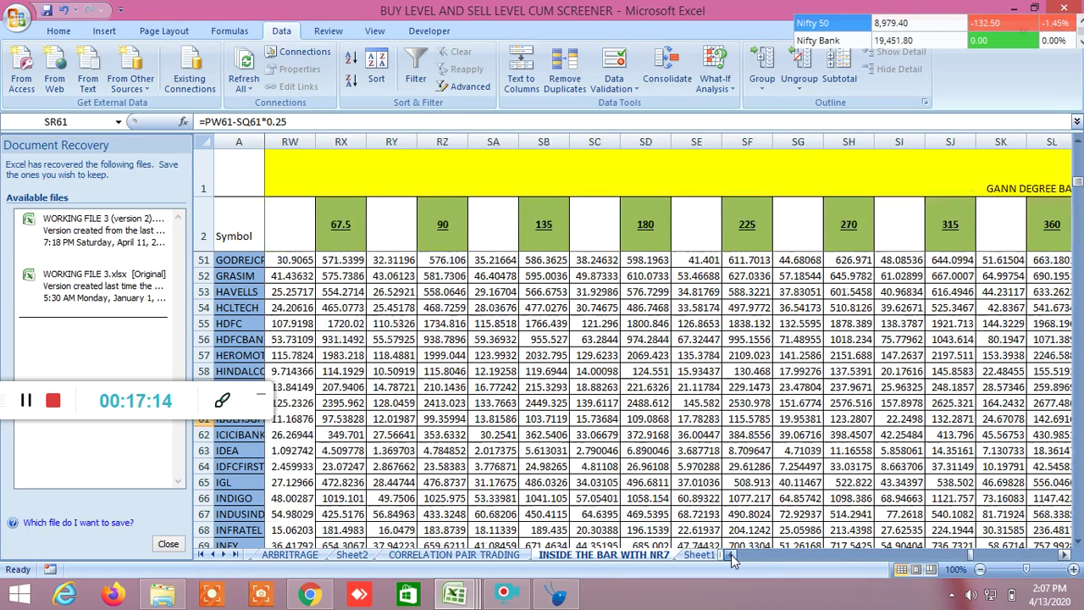
left_click(731, 554)
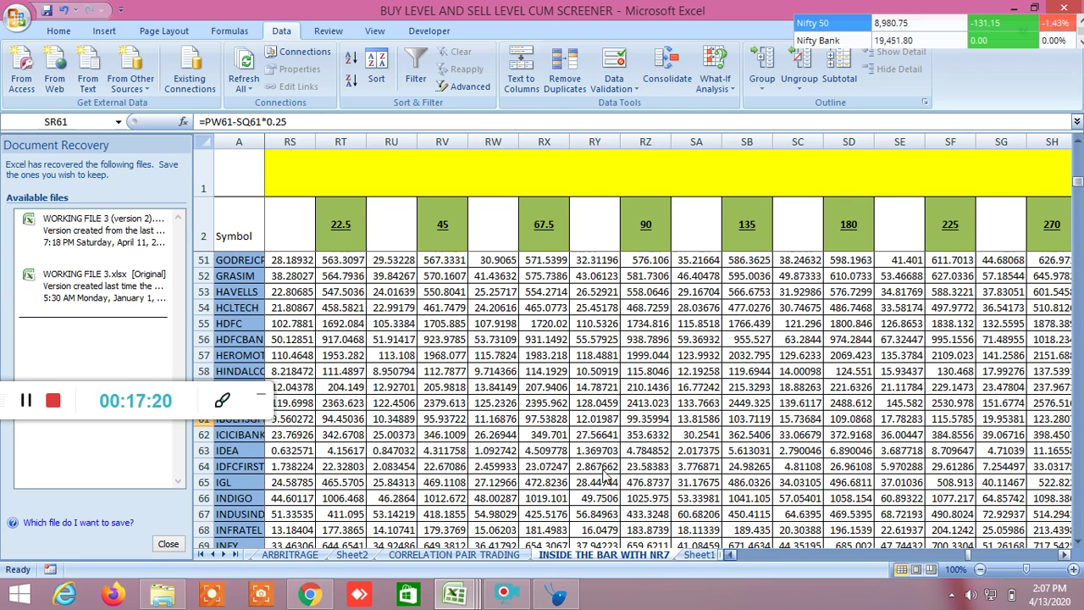
scroll(596, 468, "left", 4)
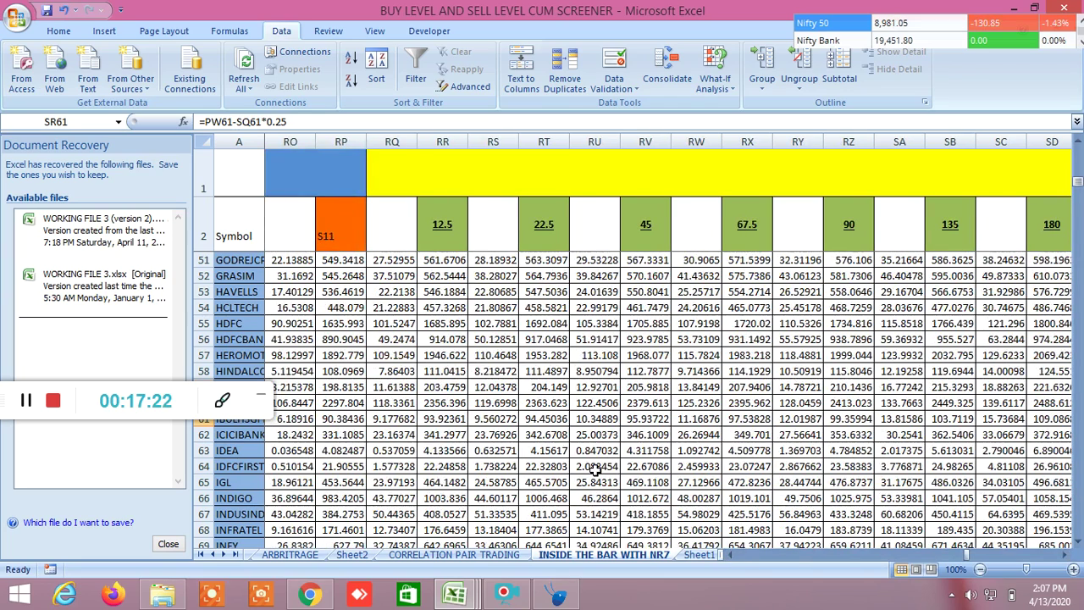
scroll(596, 469, "down", 11)
scroll(596, 468, "down", 18)
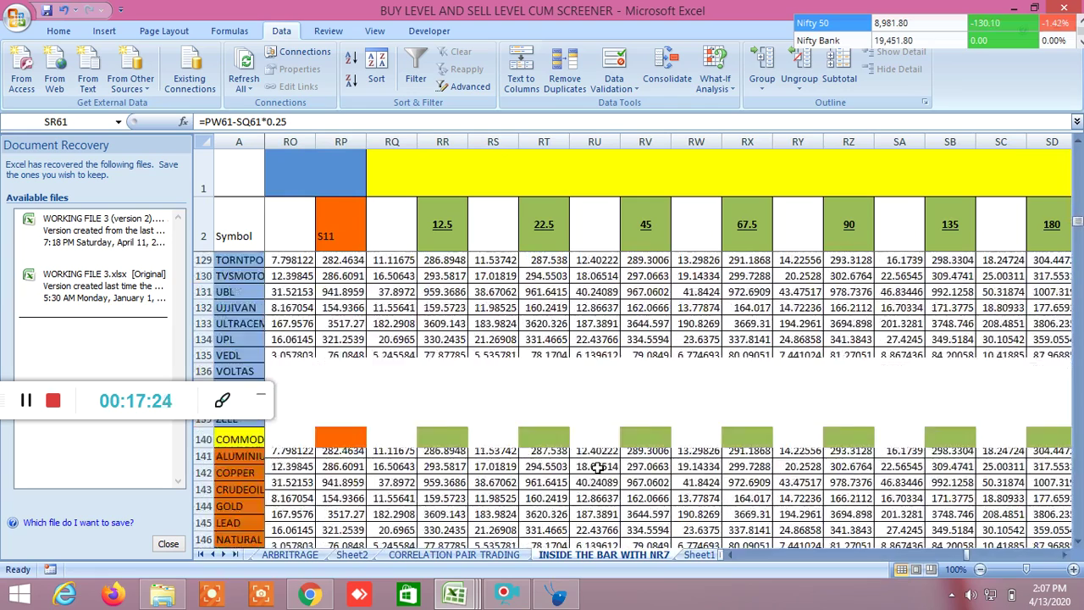
scroll(597, 469, "down", 1)
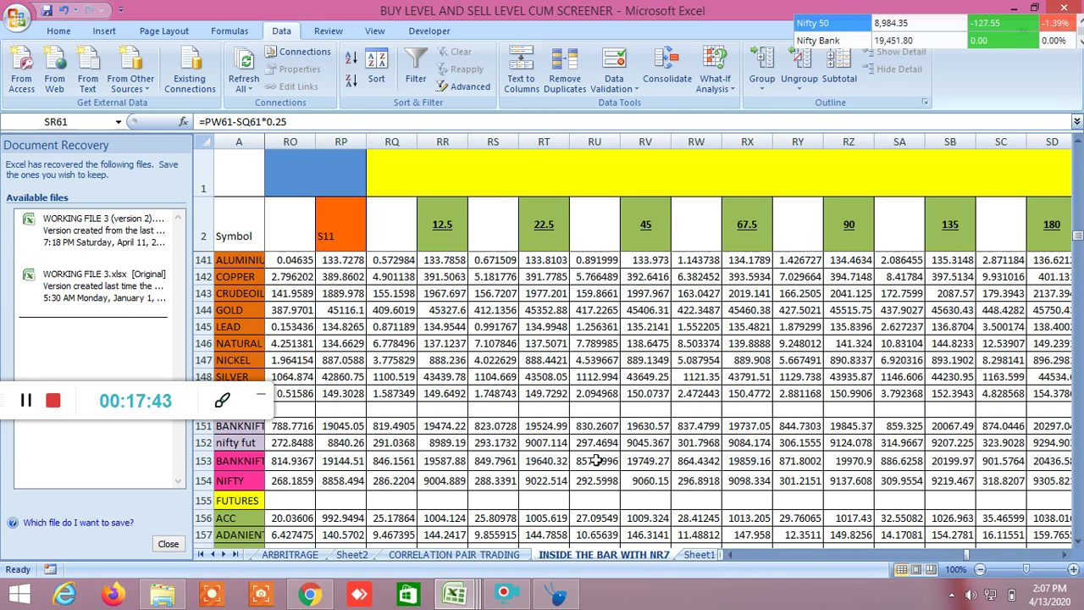
- Switch to Chrome and bring up the Ant Web portfolio page
left_click(310, 593)
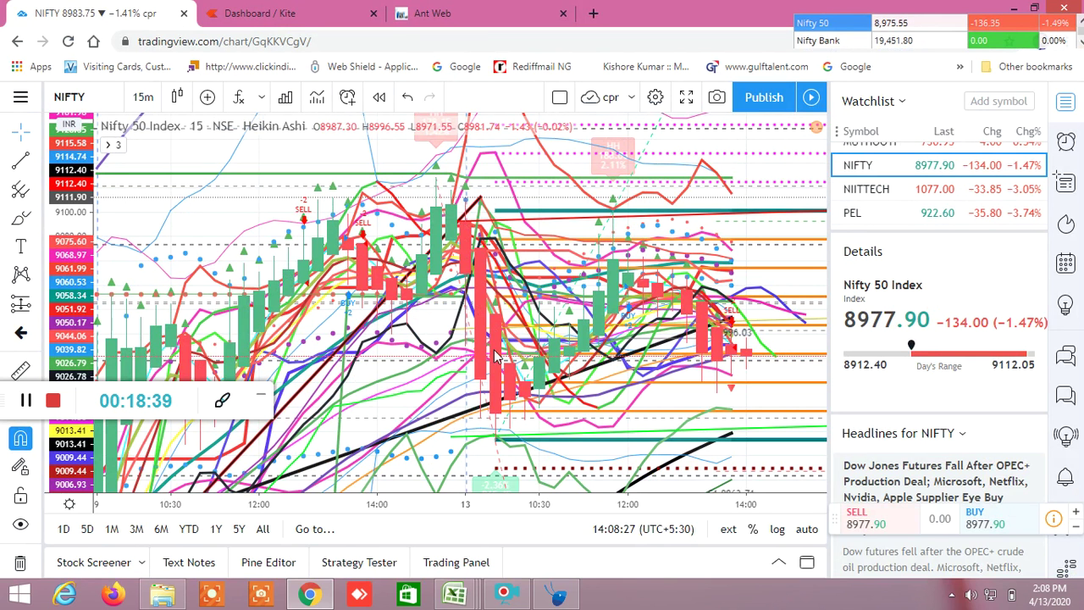
key("ctrl+3")
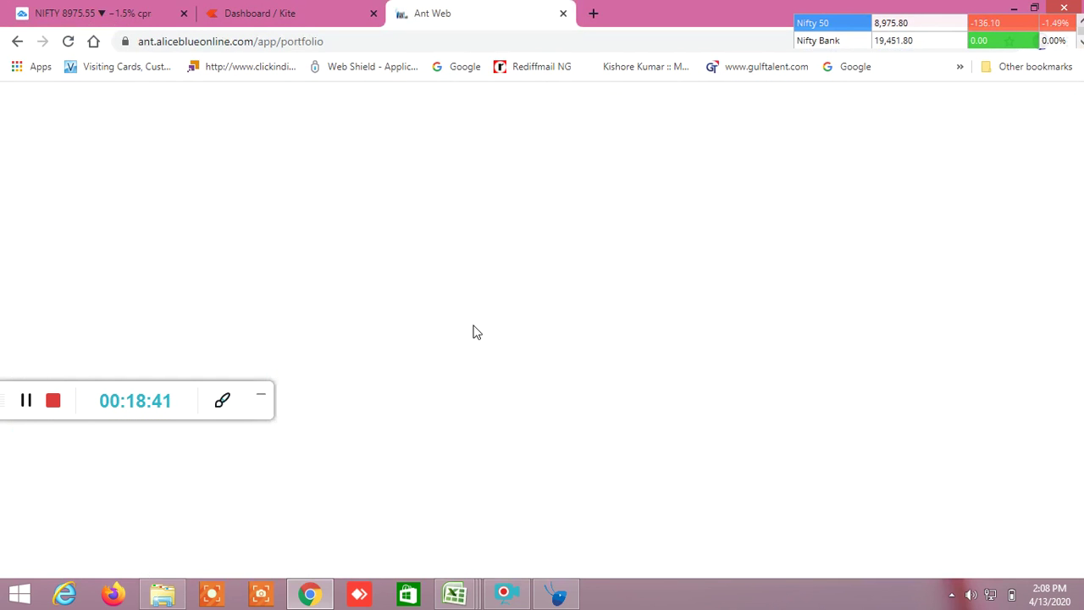